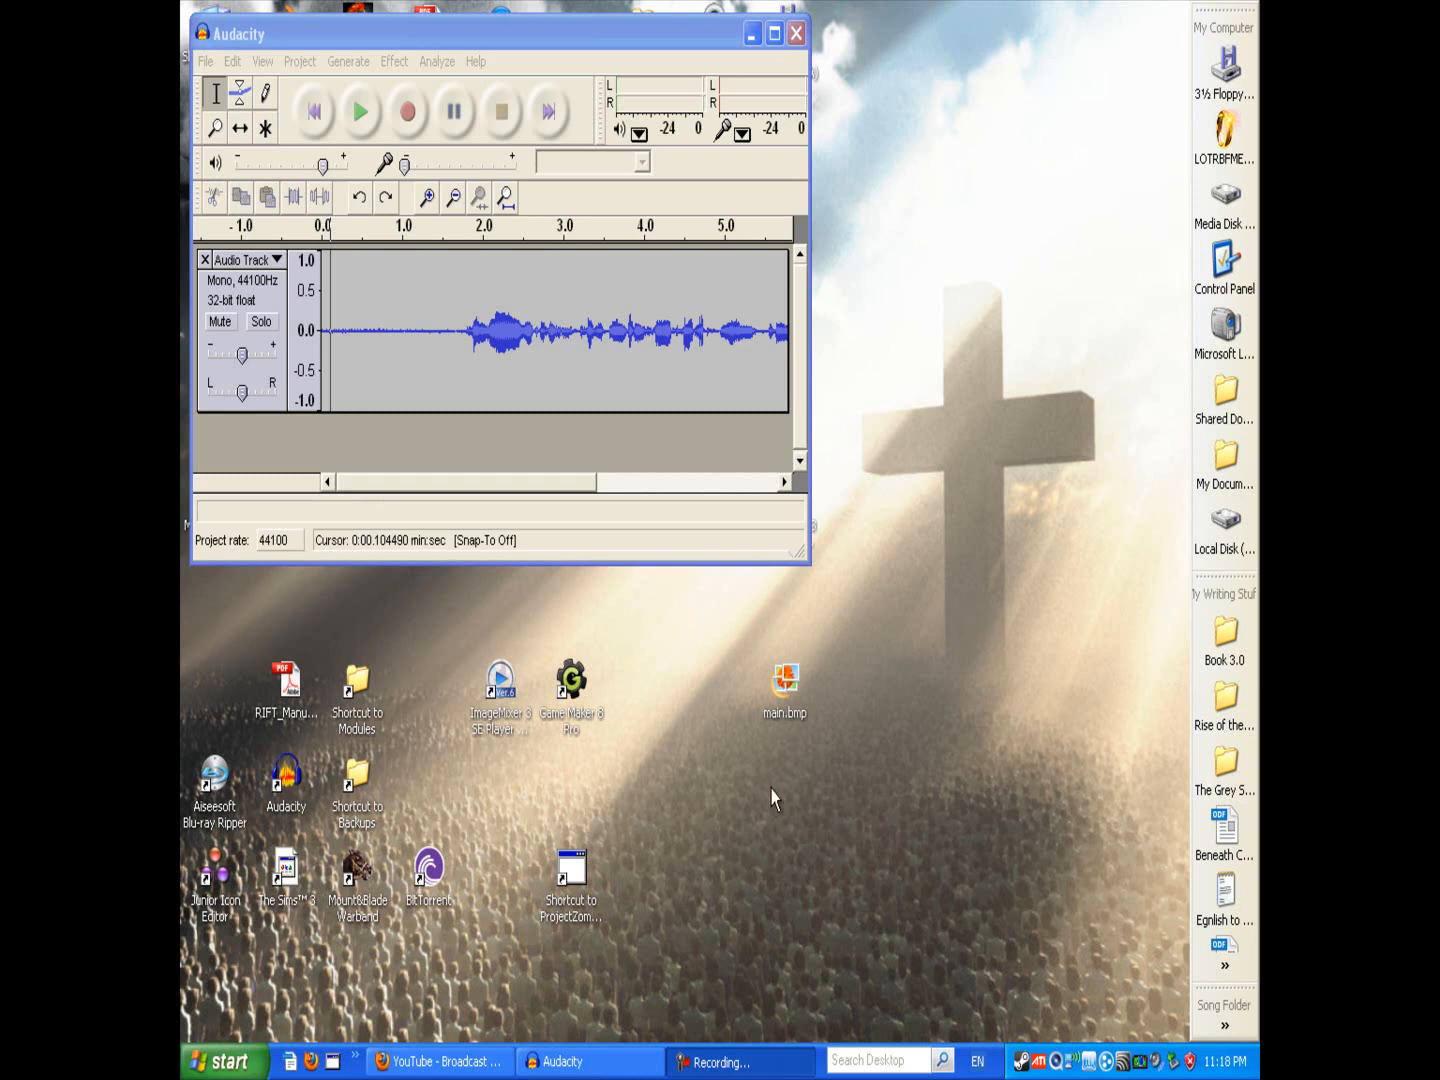
Step: Switch to the browser and read the viewer comments about the weird microphone sound on the YouTube video page
left_click_drag(498, 35, 684, 287)
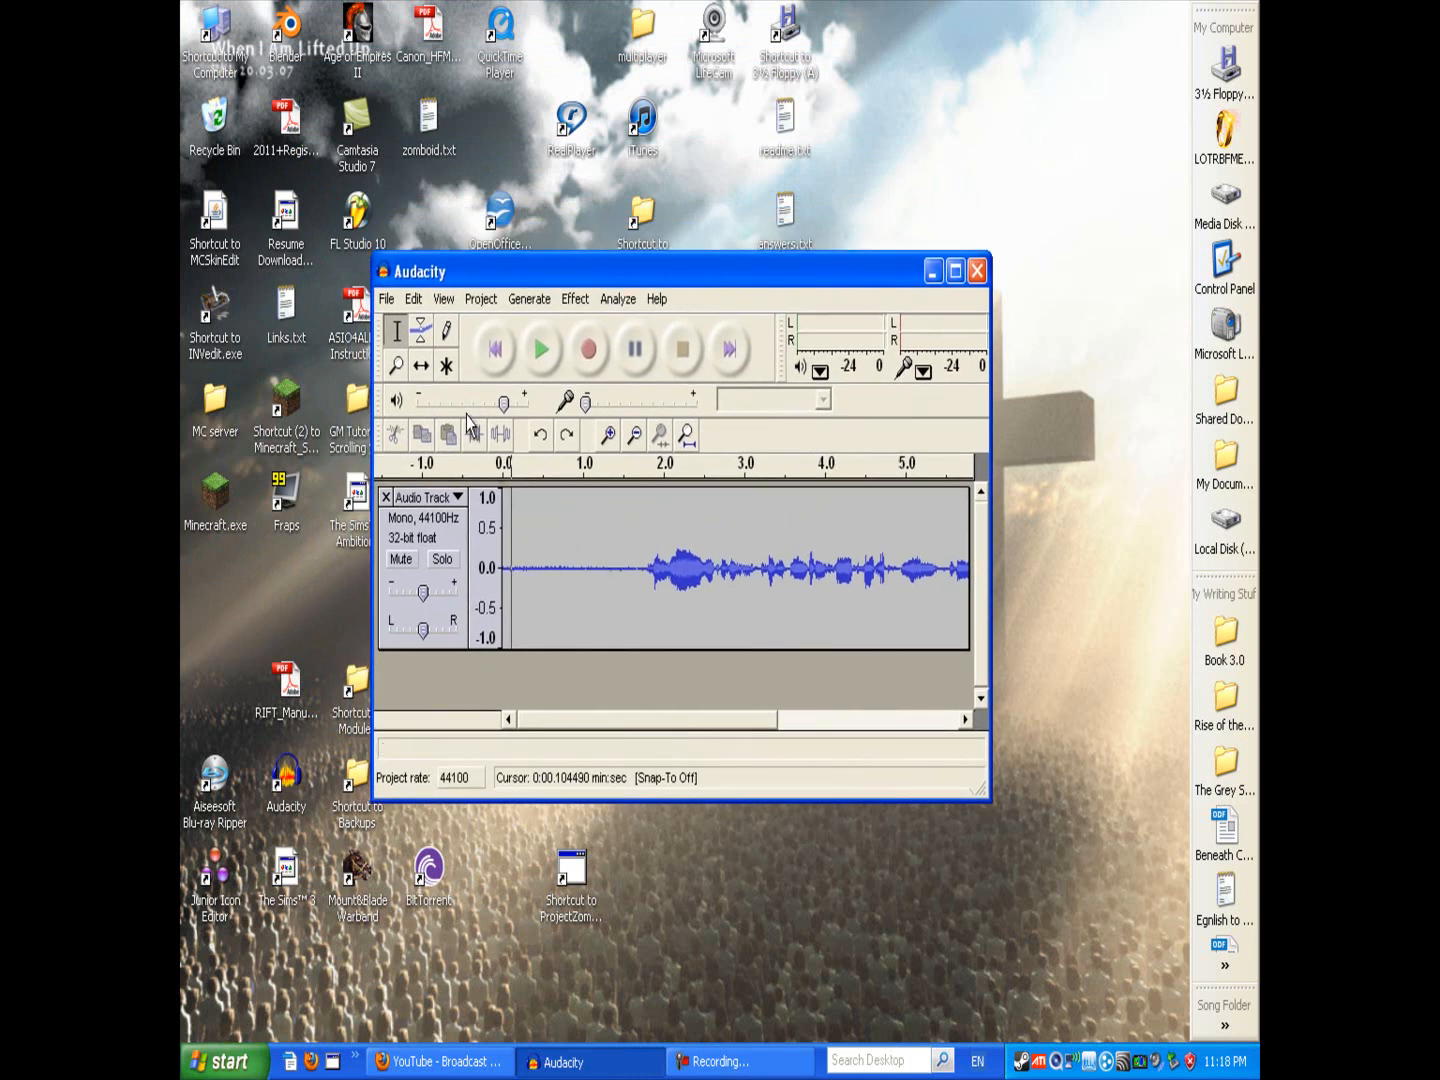
left_click(470, 1050)
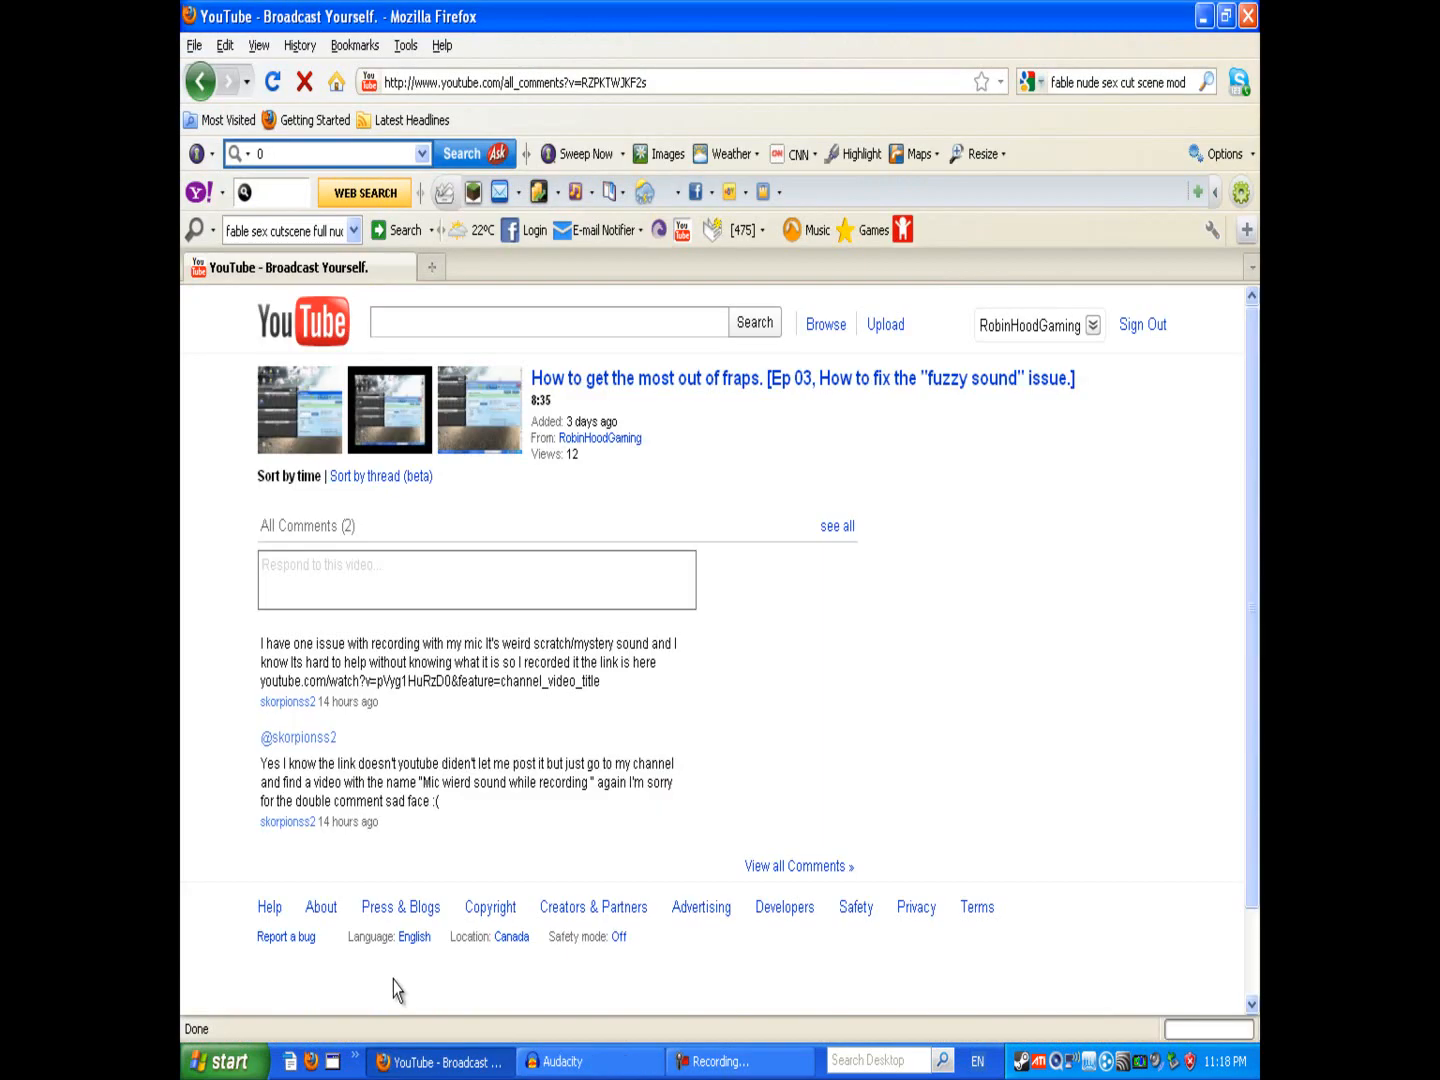
scroll(370, 795, "down", 2)
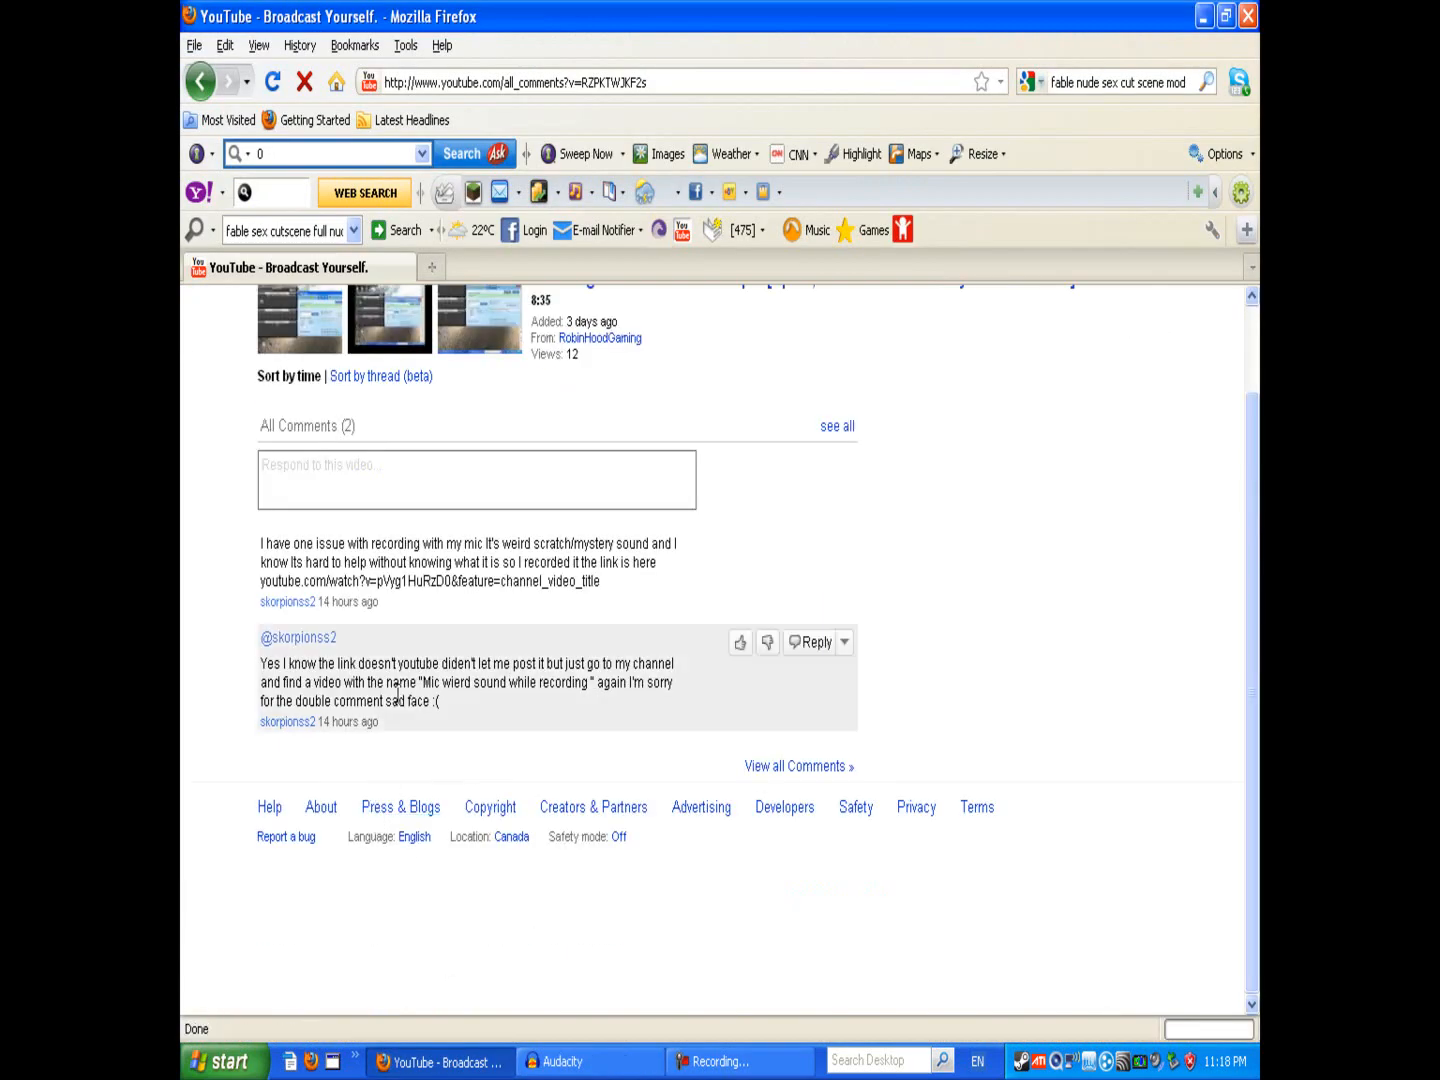
left_click_drag(316, 722, 247, 742)
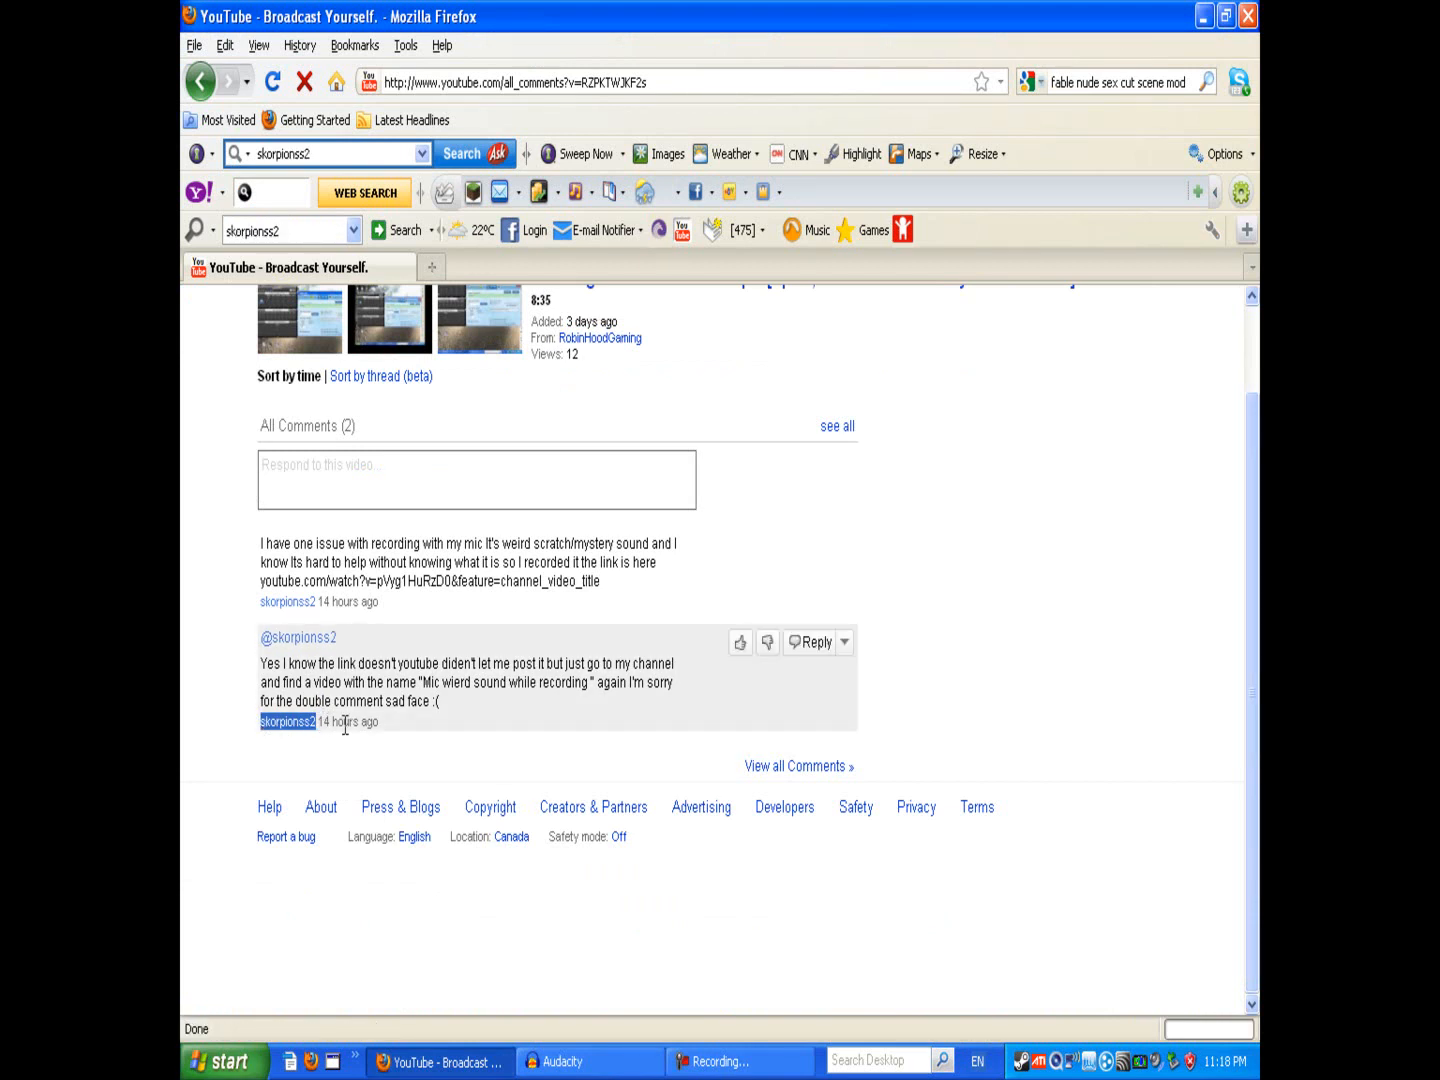
left_click(383, 673)
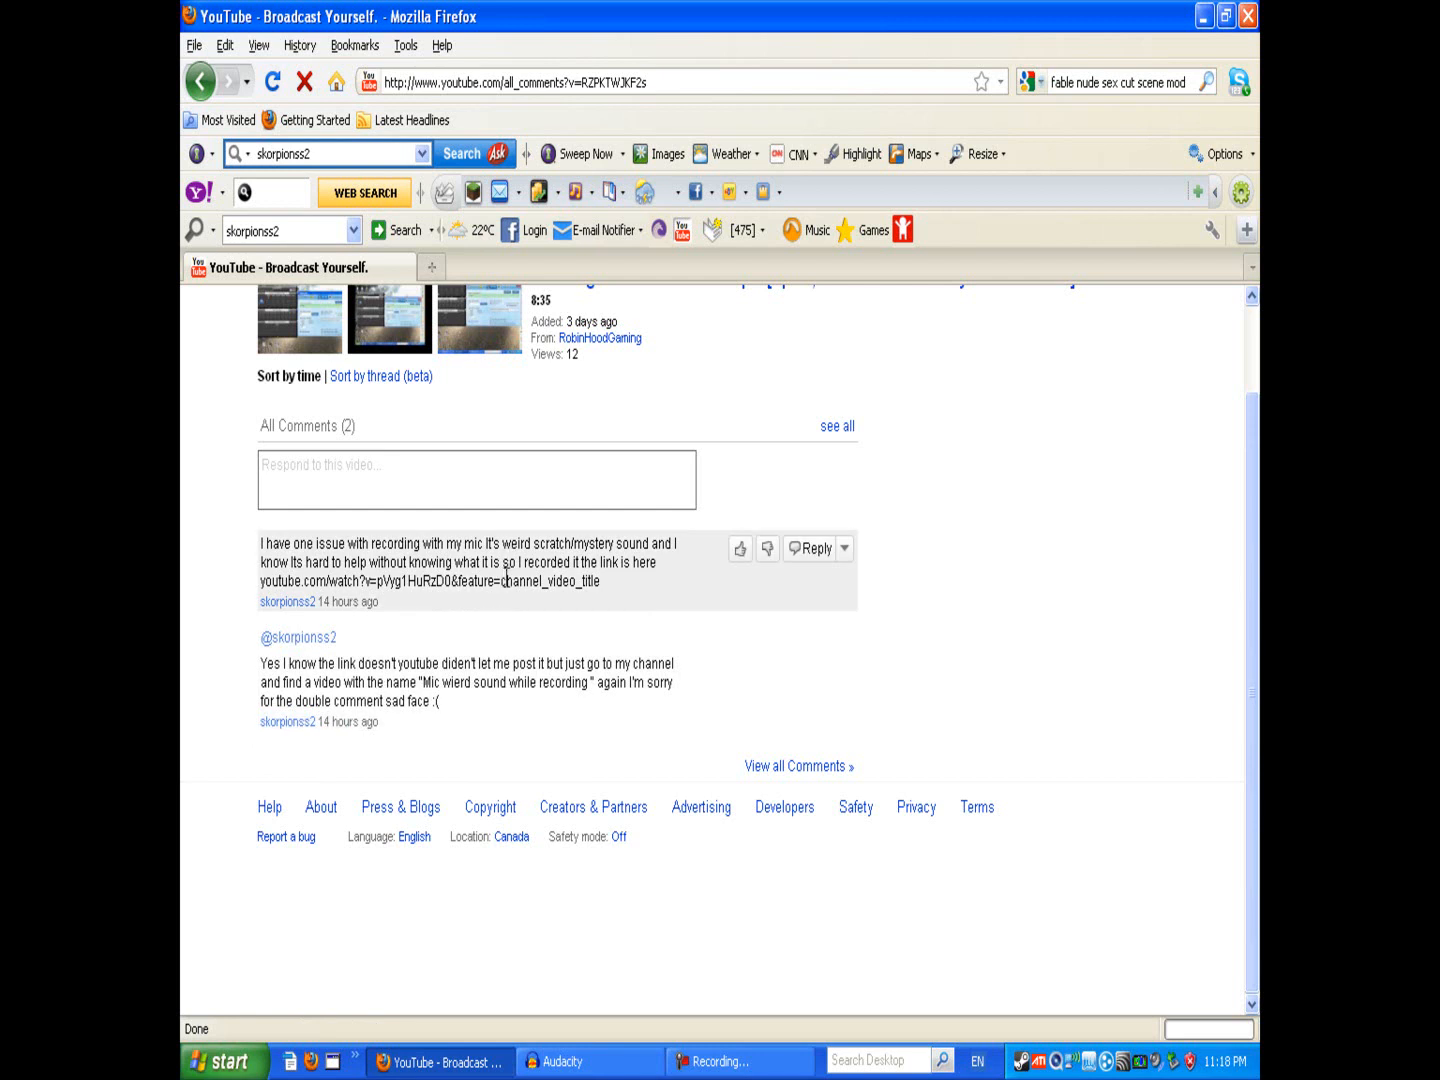
scroll(506, 575, "up", 2)
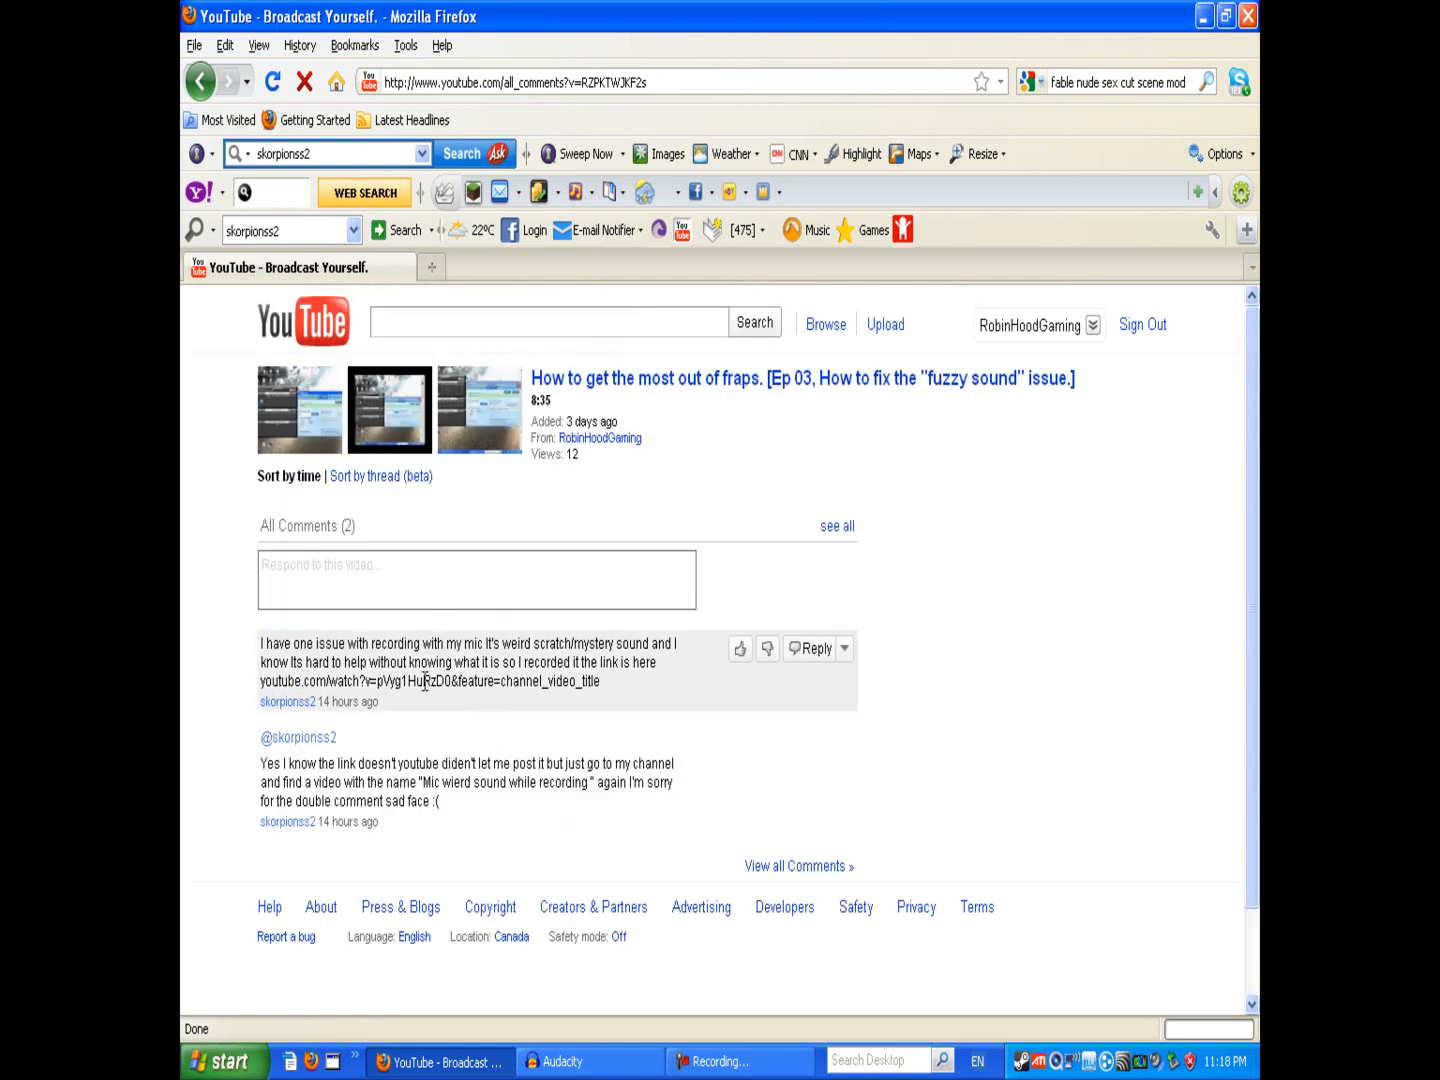
left_click_drag(652, 790, 530, 785)
left_click(570, 775)
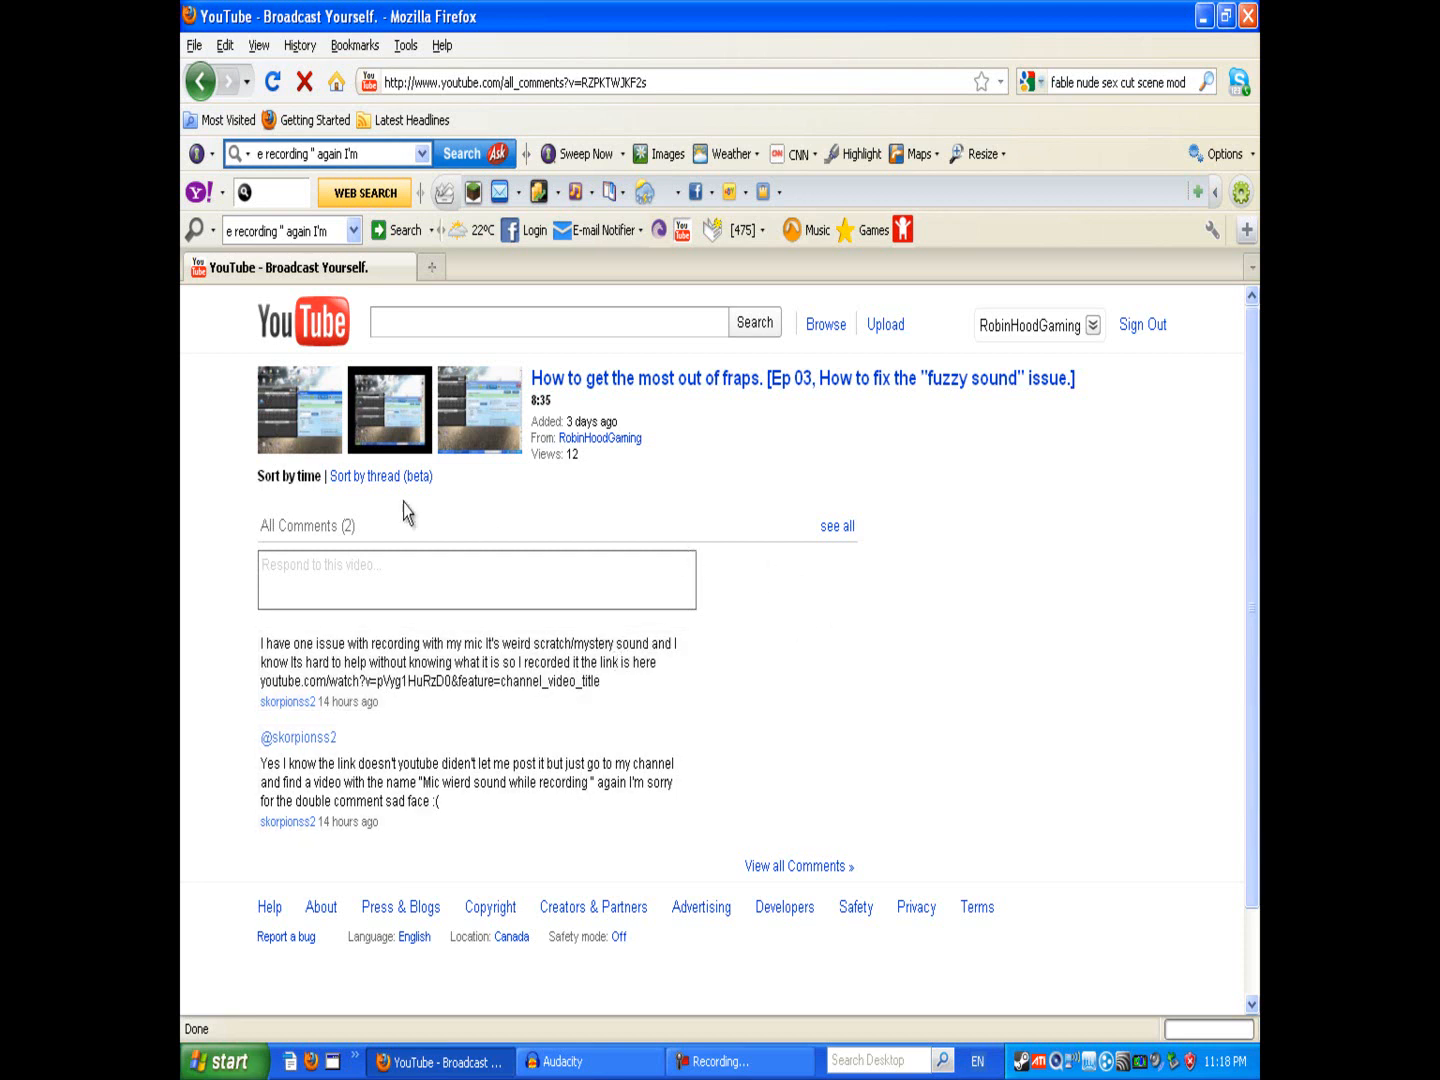
double_click(349, 524)
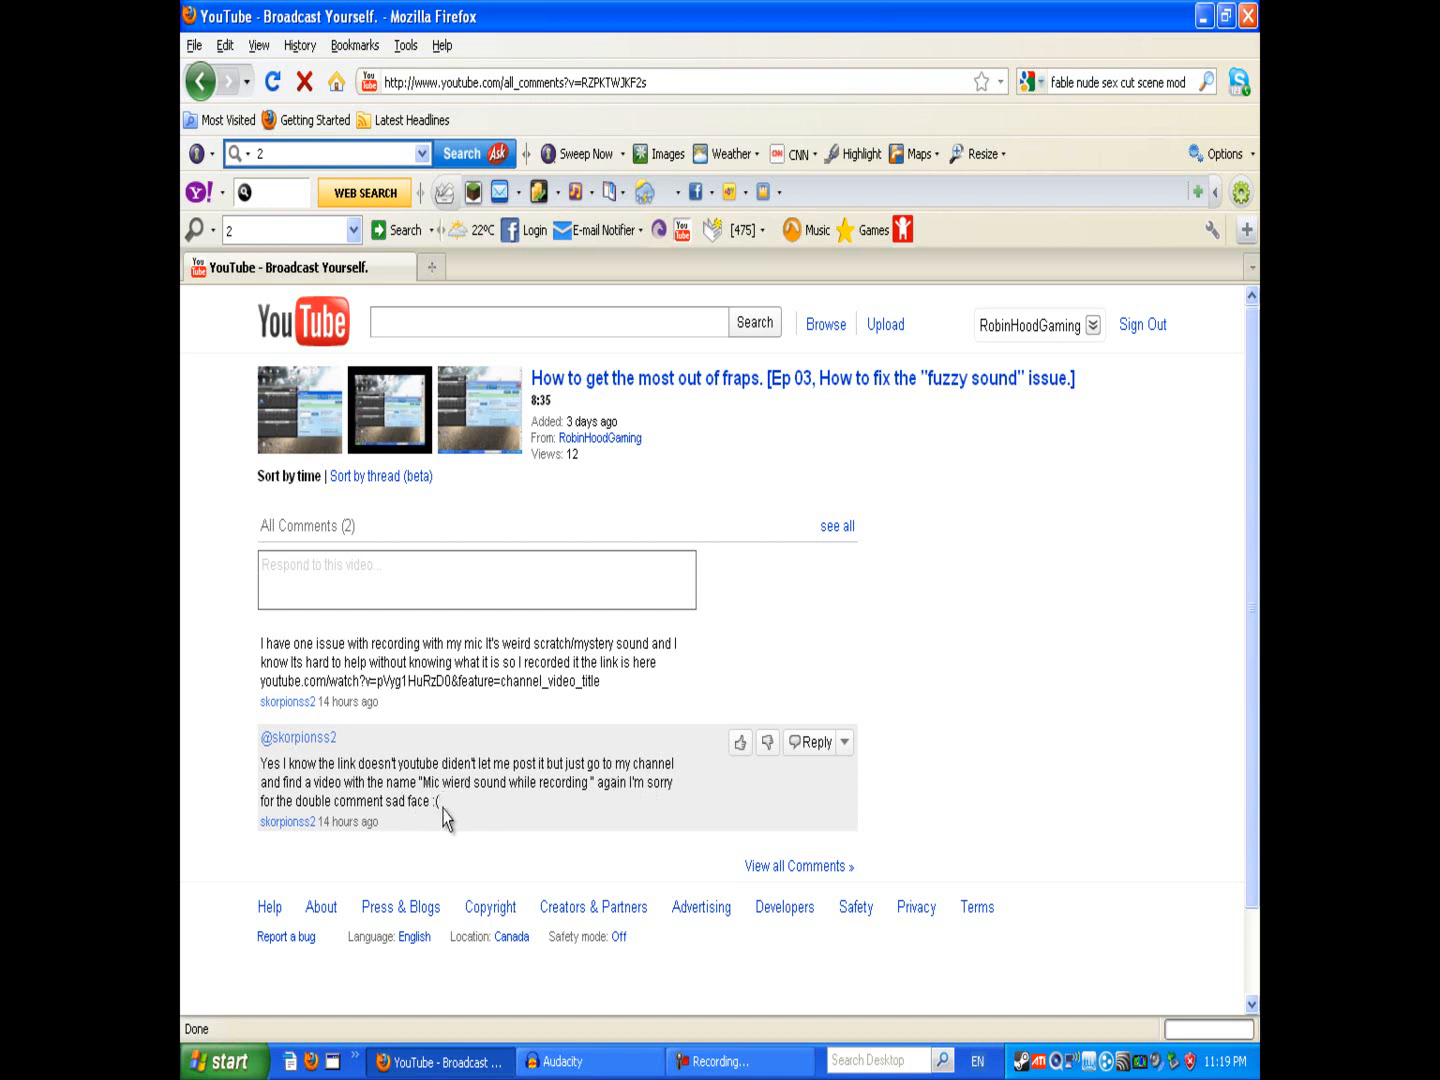
left_click_drag(442, 805, 428, 805)
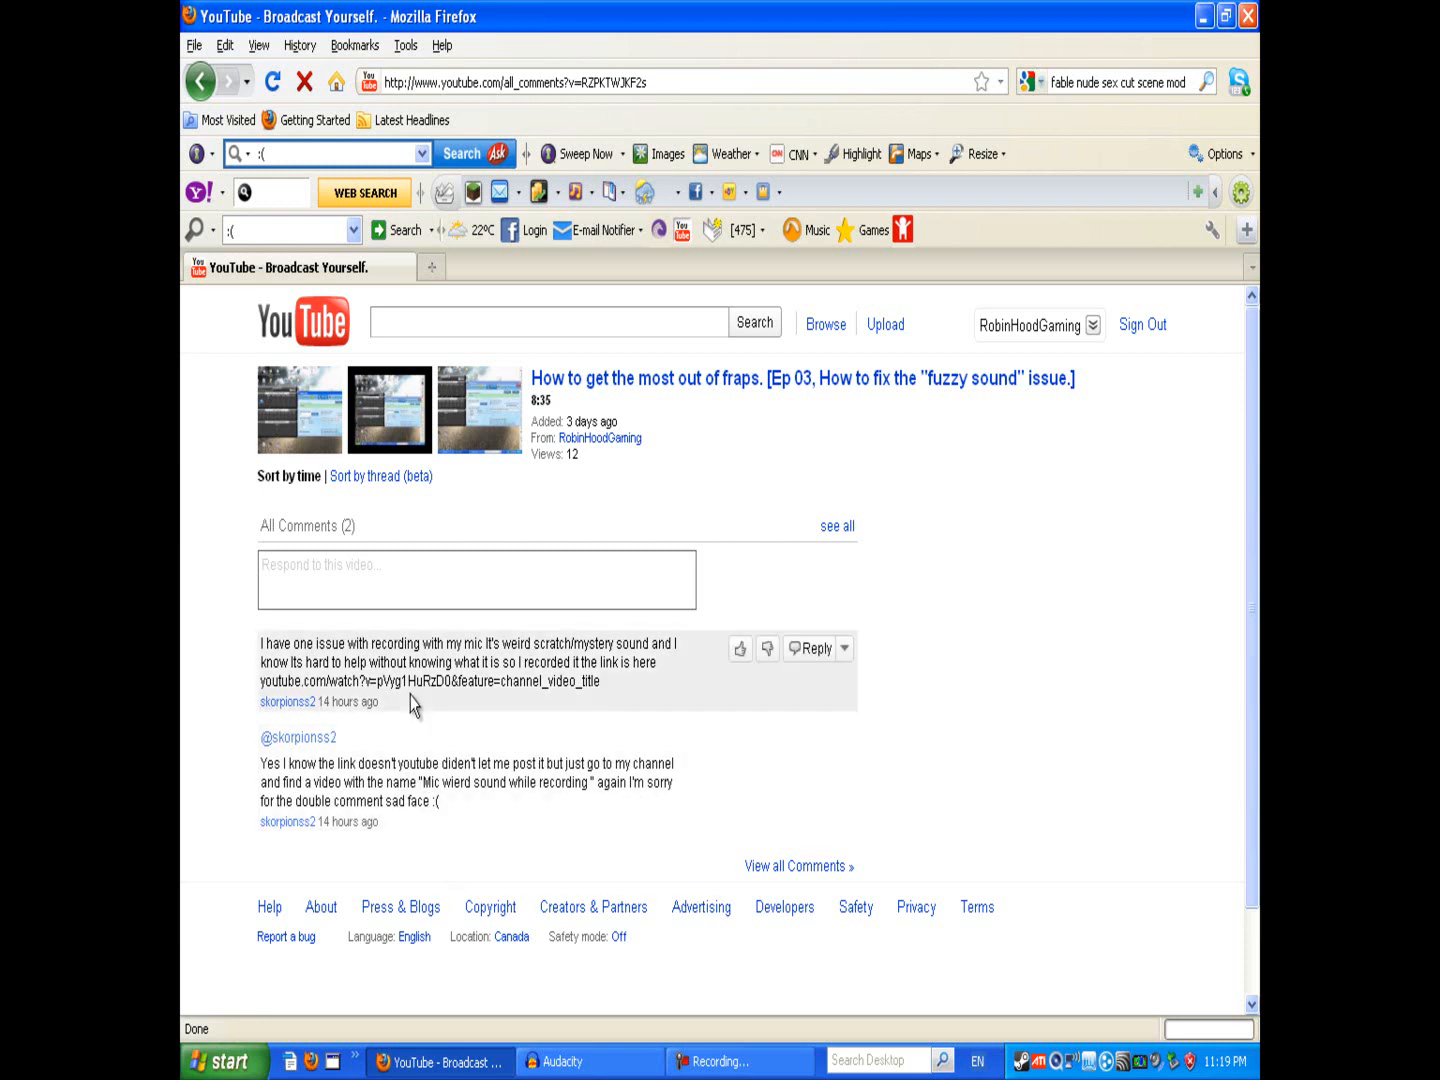
Step: Return to Audacity and place the cursor at the very beginning of the audio track
left_click(432, 1068)
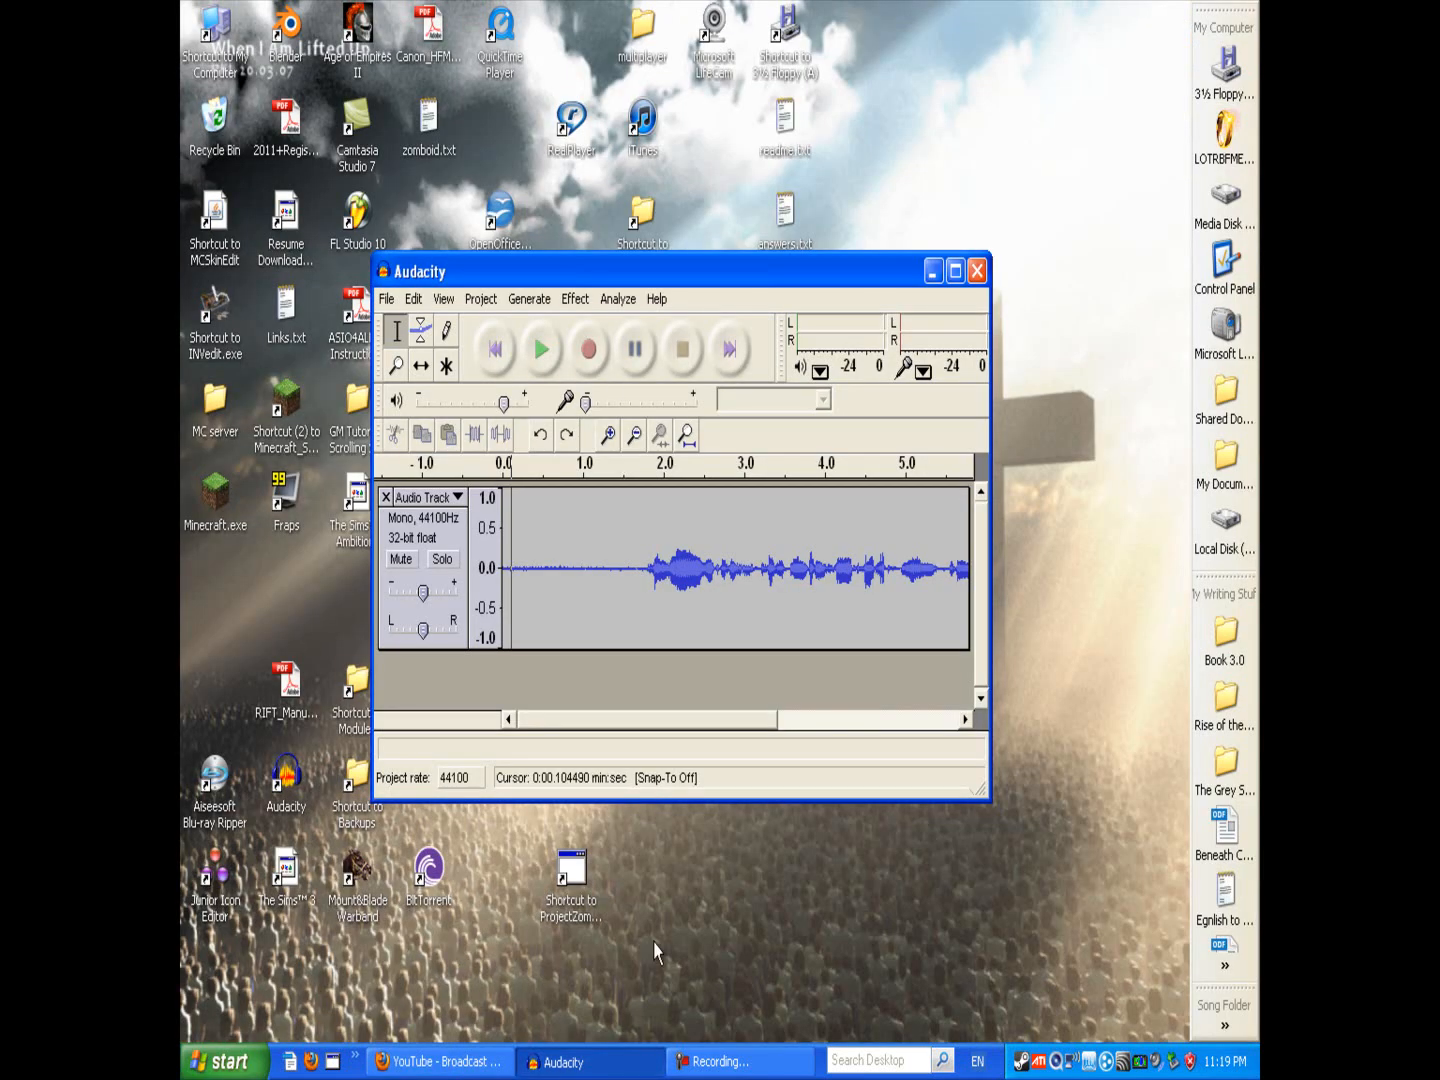
left_click_drag(645, 277, 611, 227)
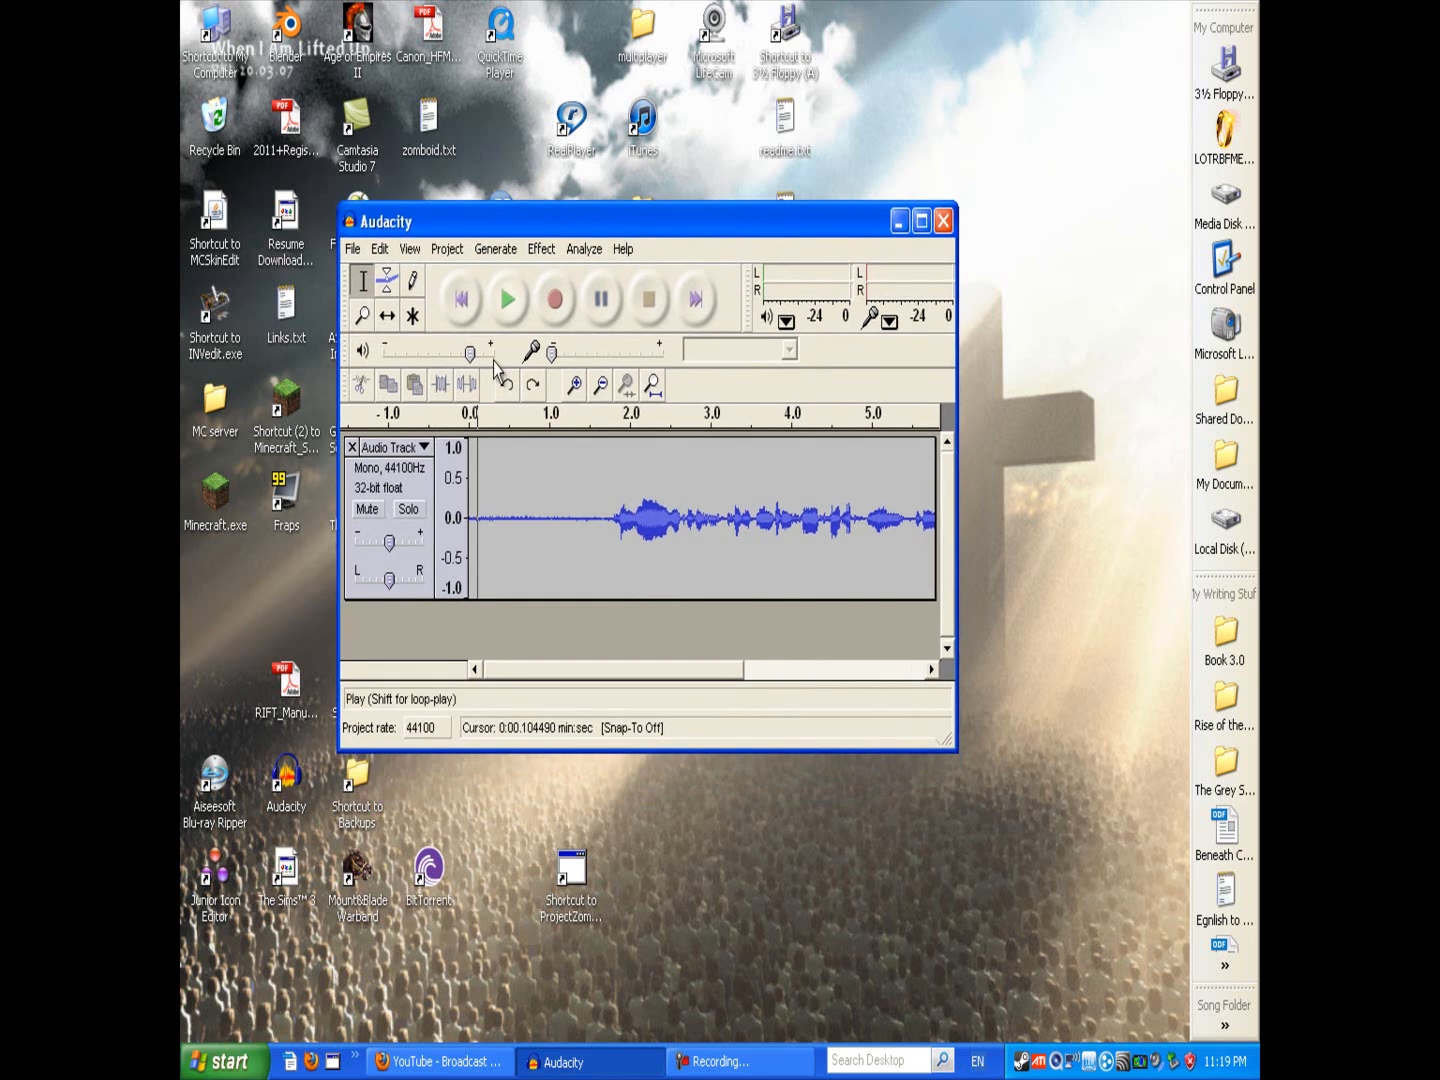
key("Home")
left_click(499, 499)
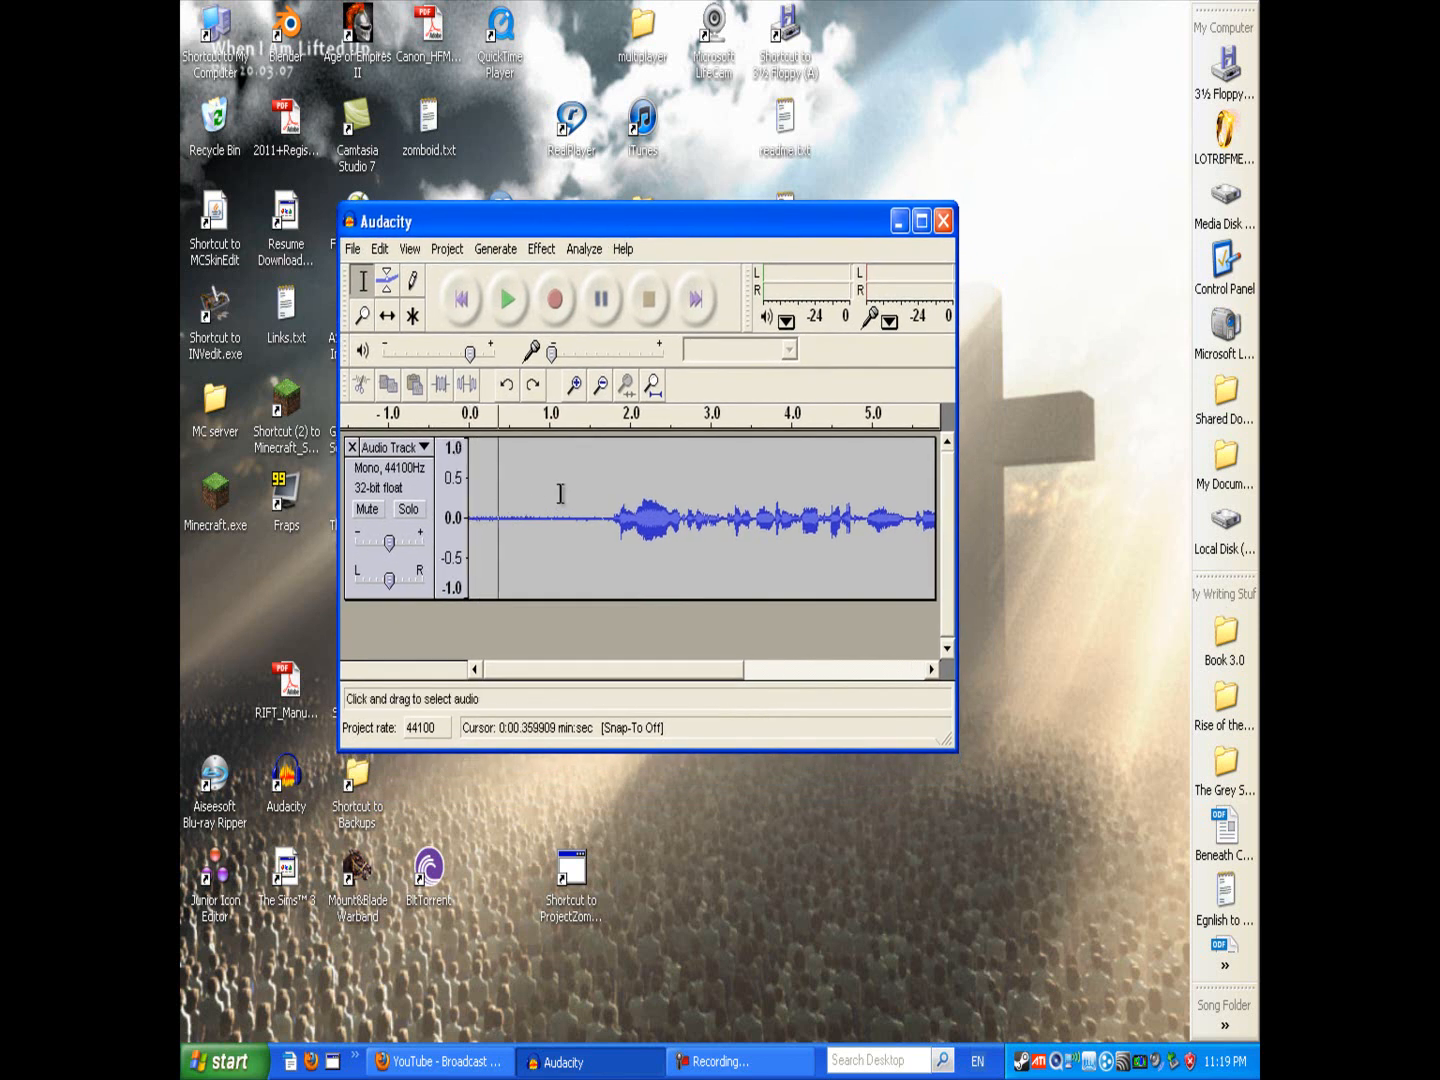
left_click(561, 493)
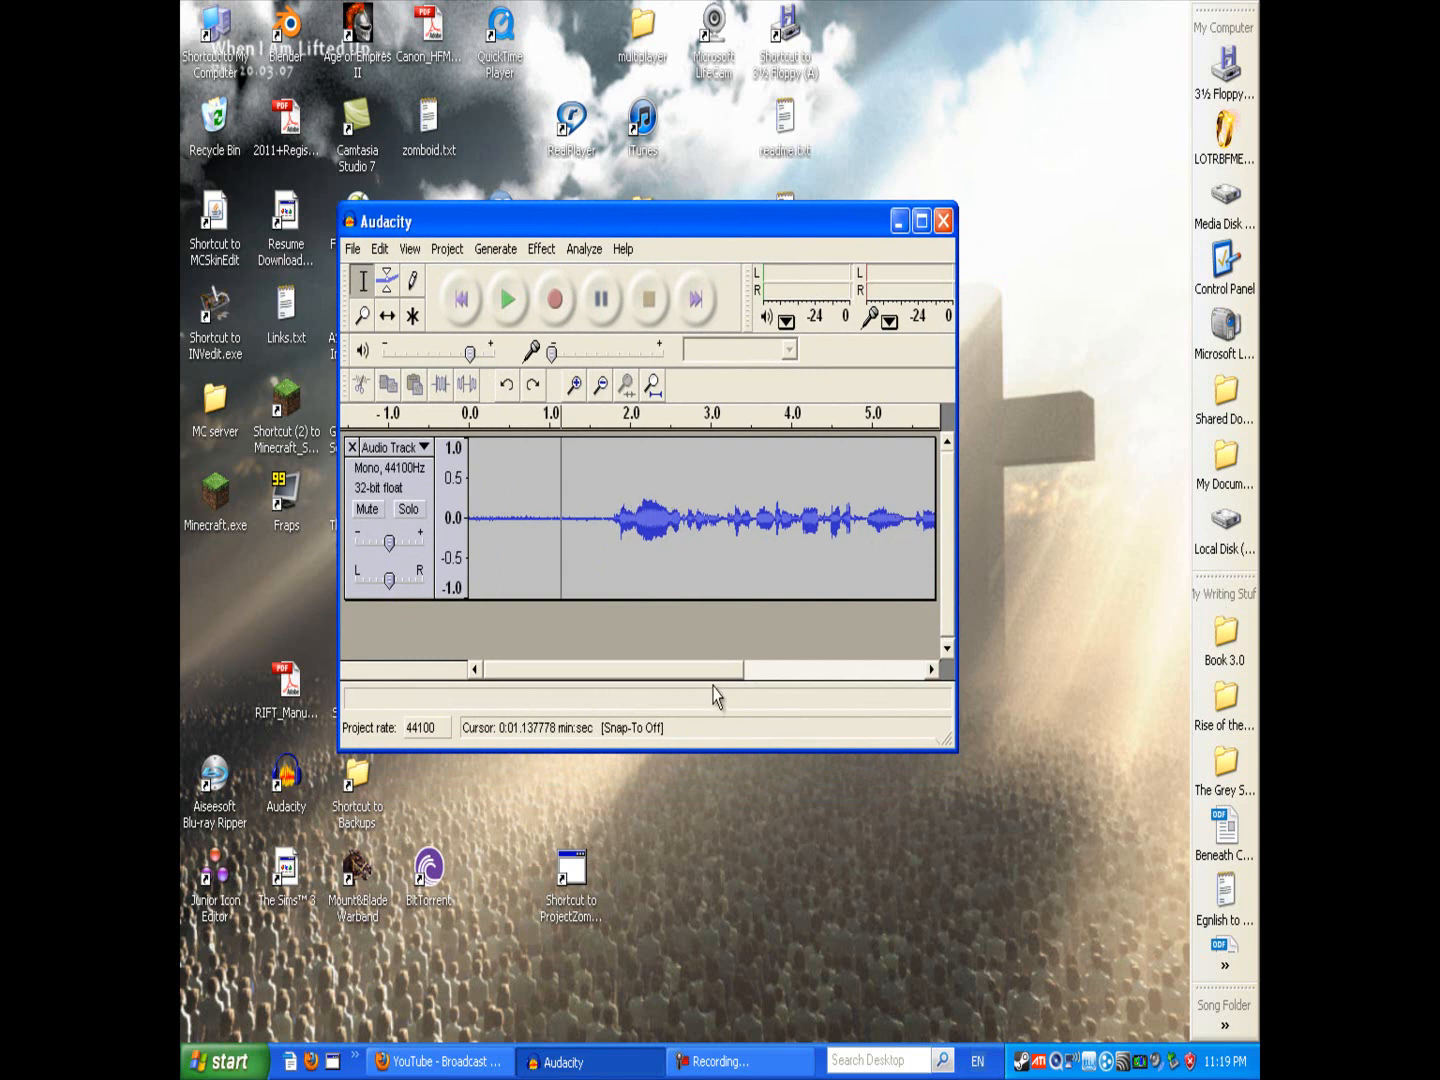
left_click(619, 532)
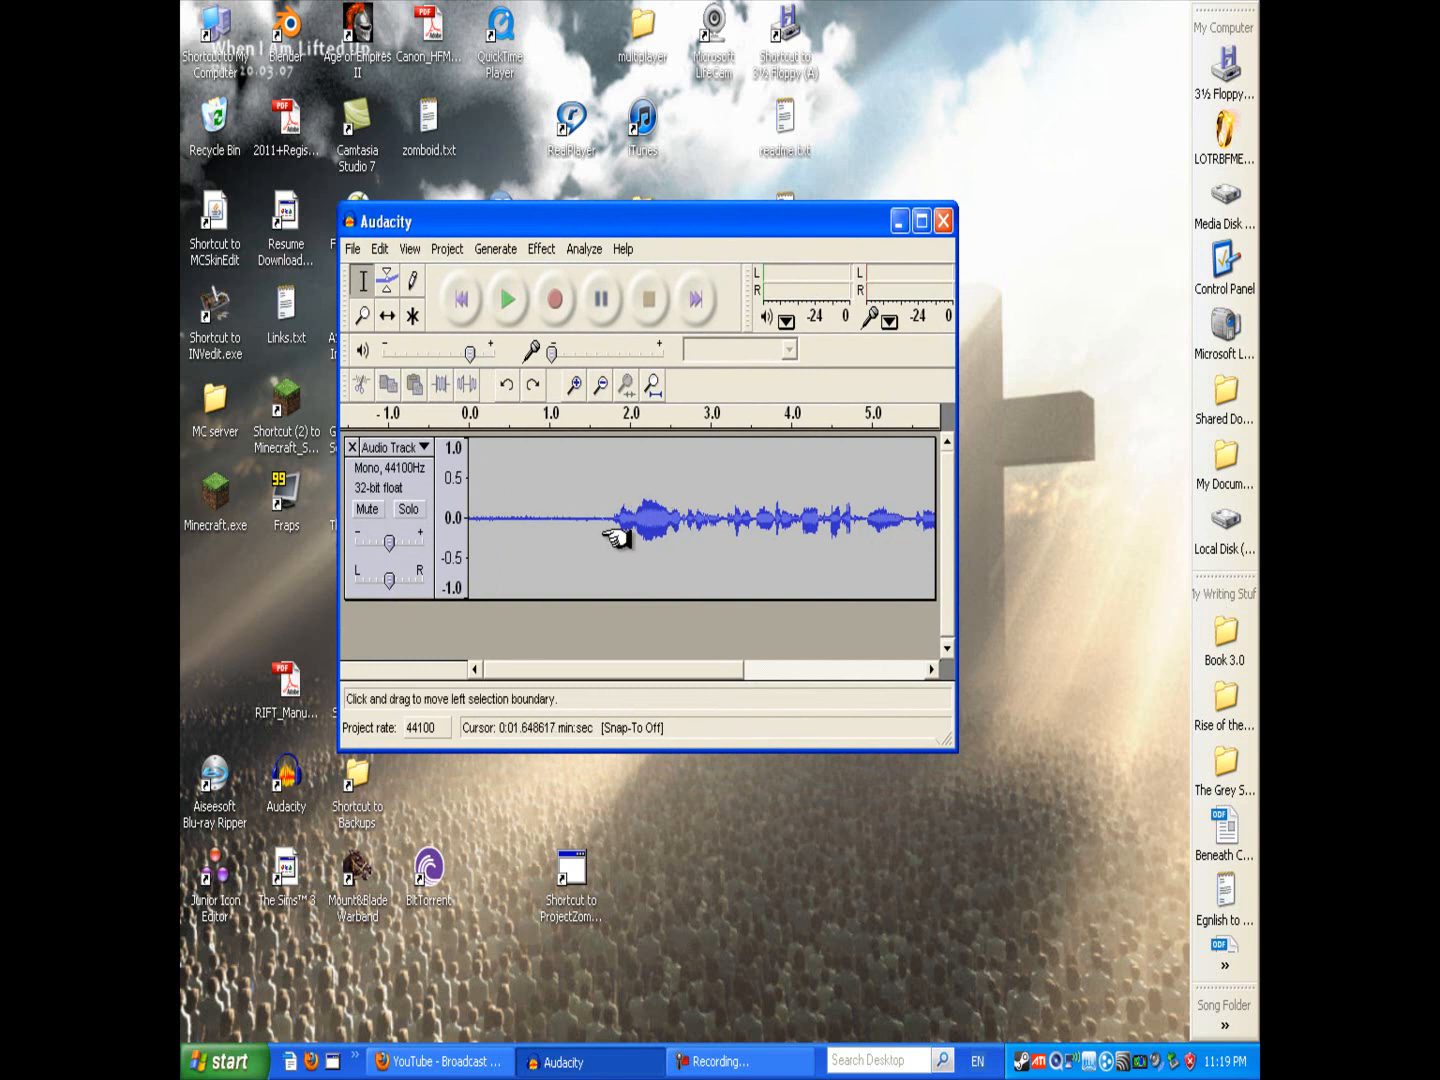
left_click(645, 520)
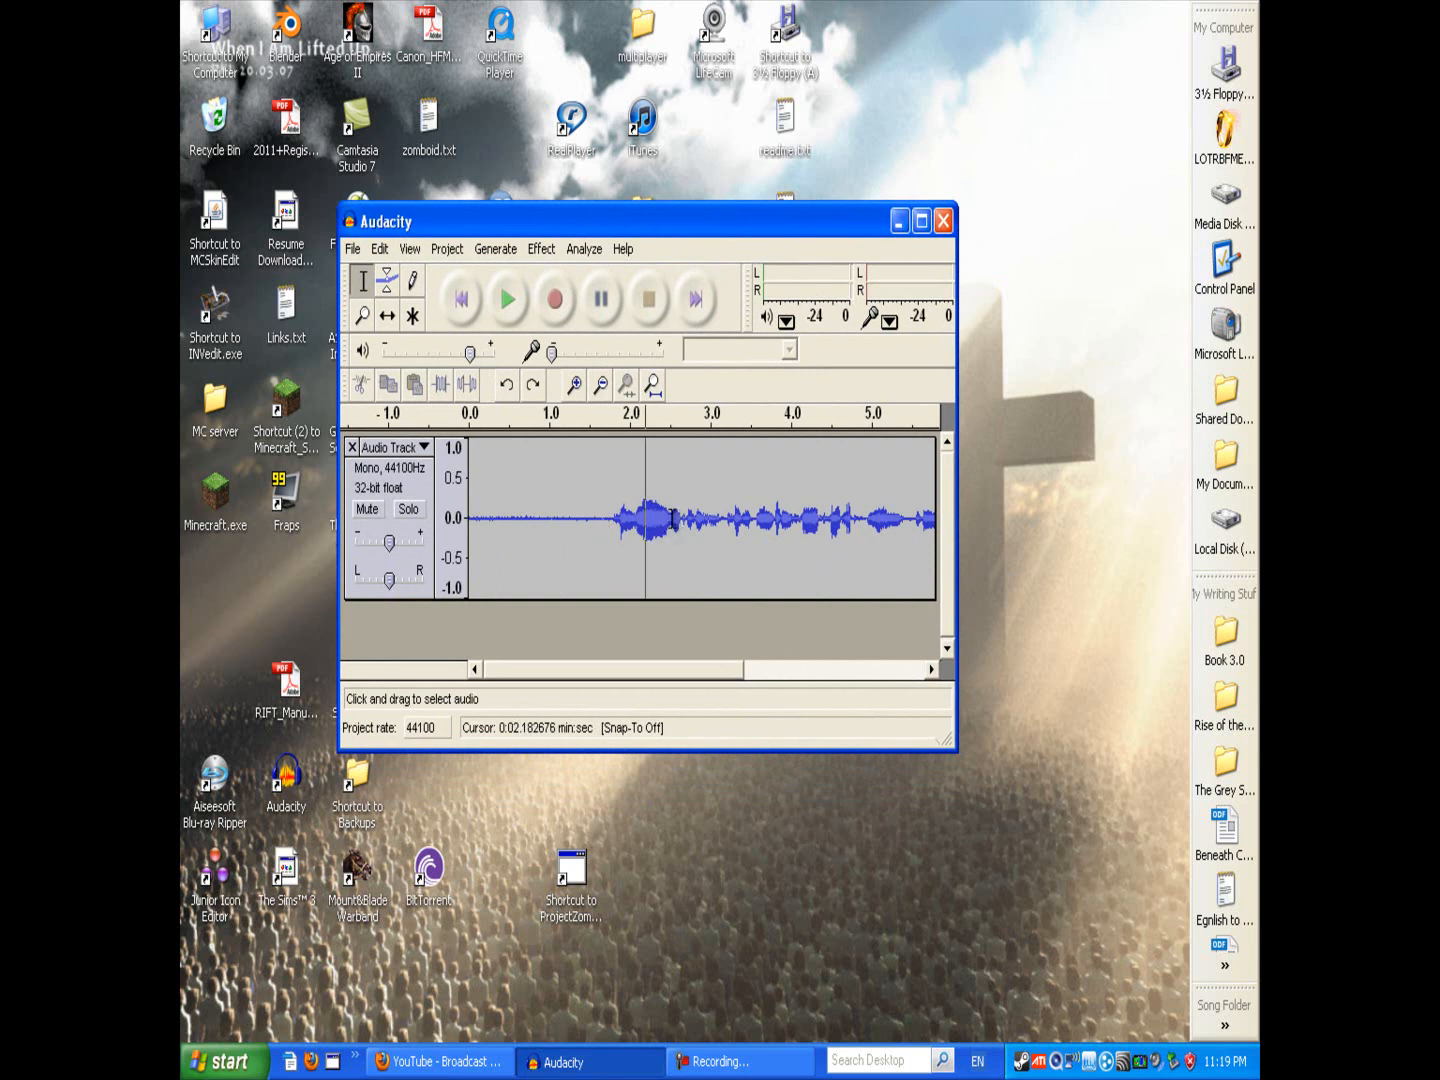
left_click(571, 527)
left_click(536, 519)
left_click(502, 521)
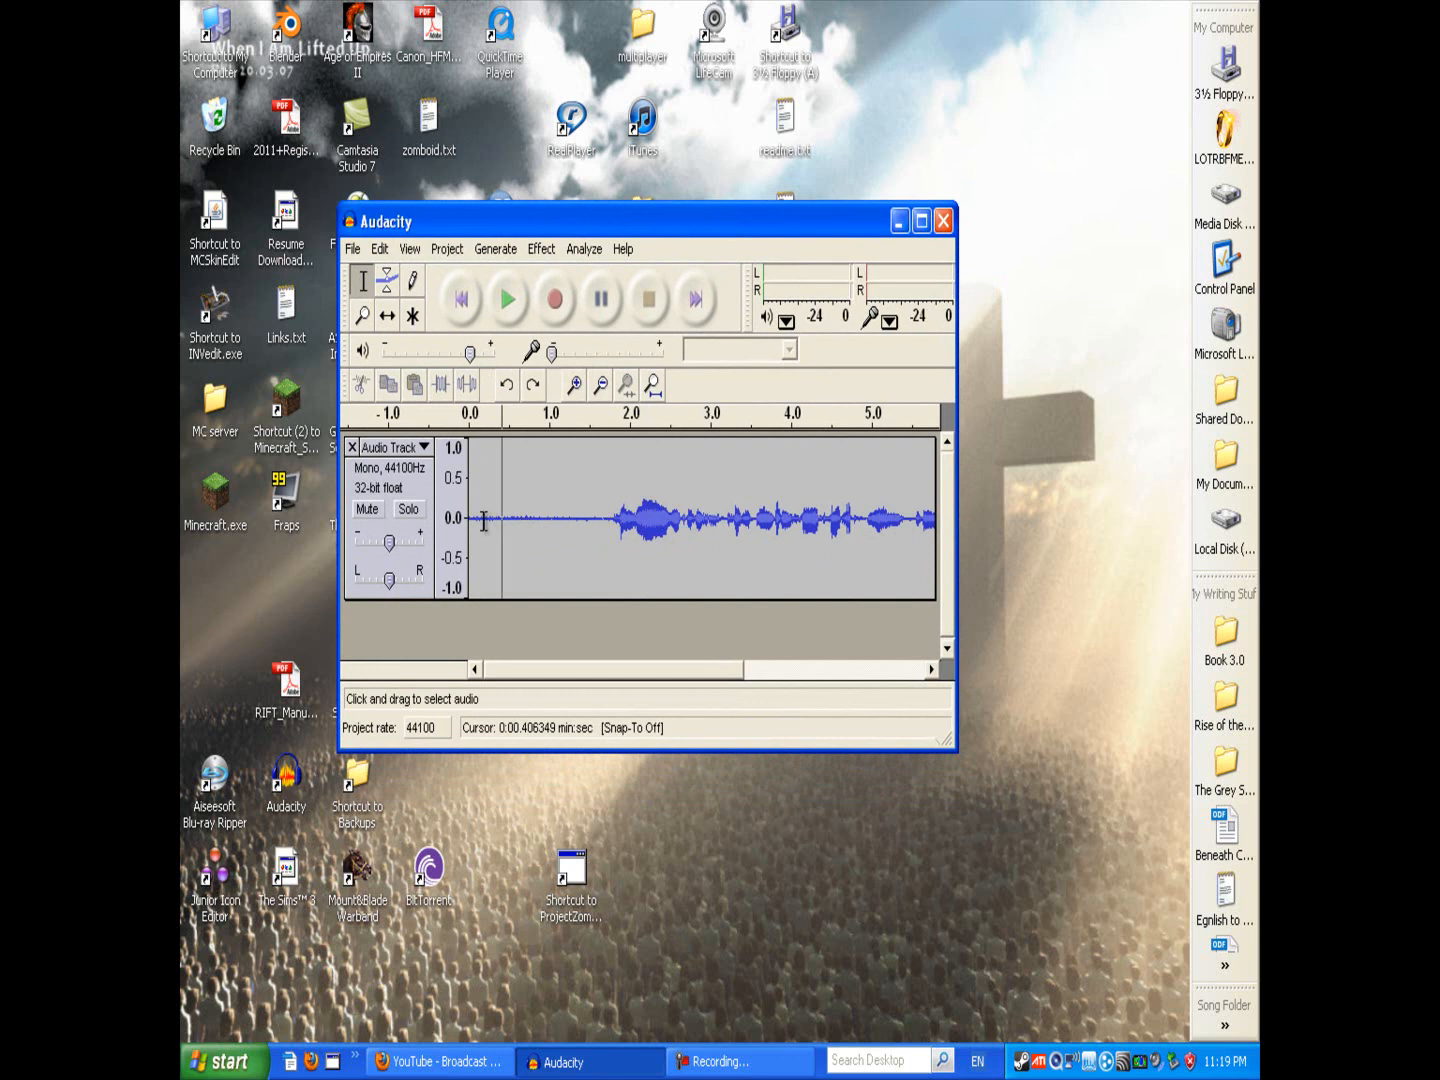
left_click(471, 520)
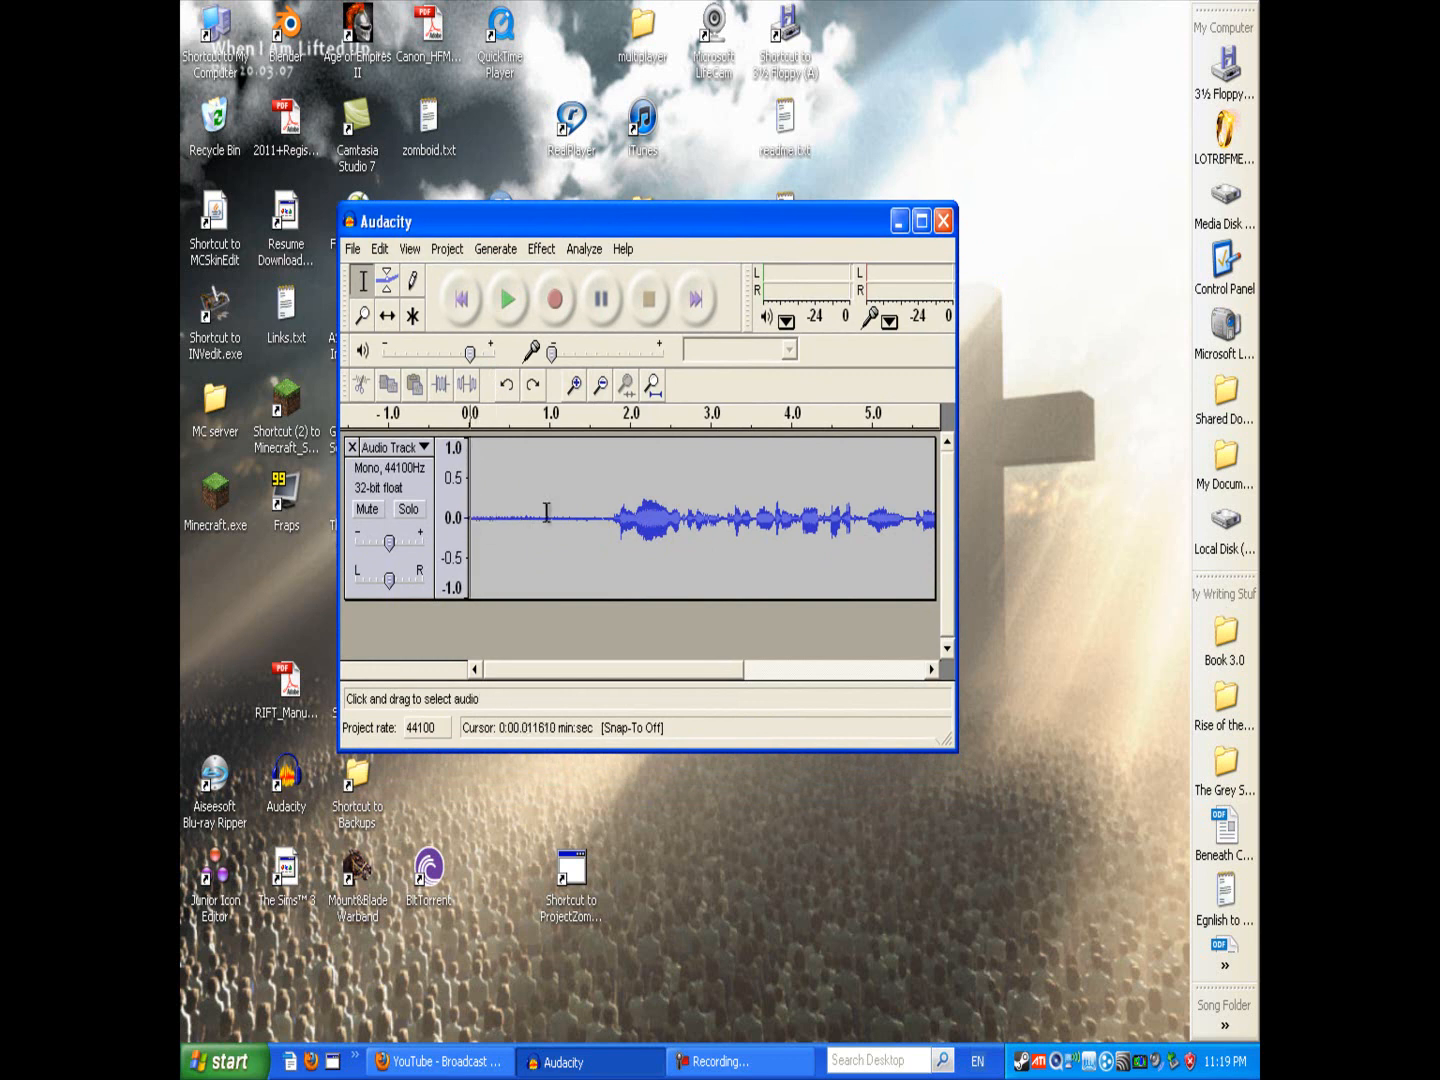
left_click_drag(707, 672, 646, 672)
left_click(521, 514)
left_click(557, 505)
left_click(603, 509)
left_click(538, 508)
left_click(505, 509)
left_click(483, 510)
left_click(473, 505)
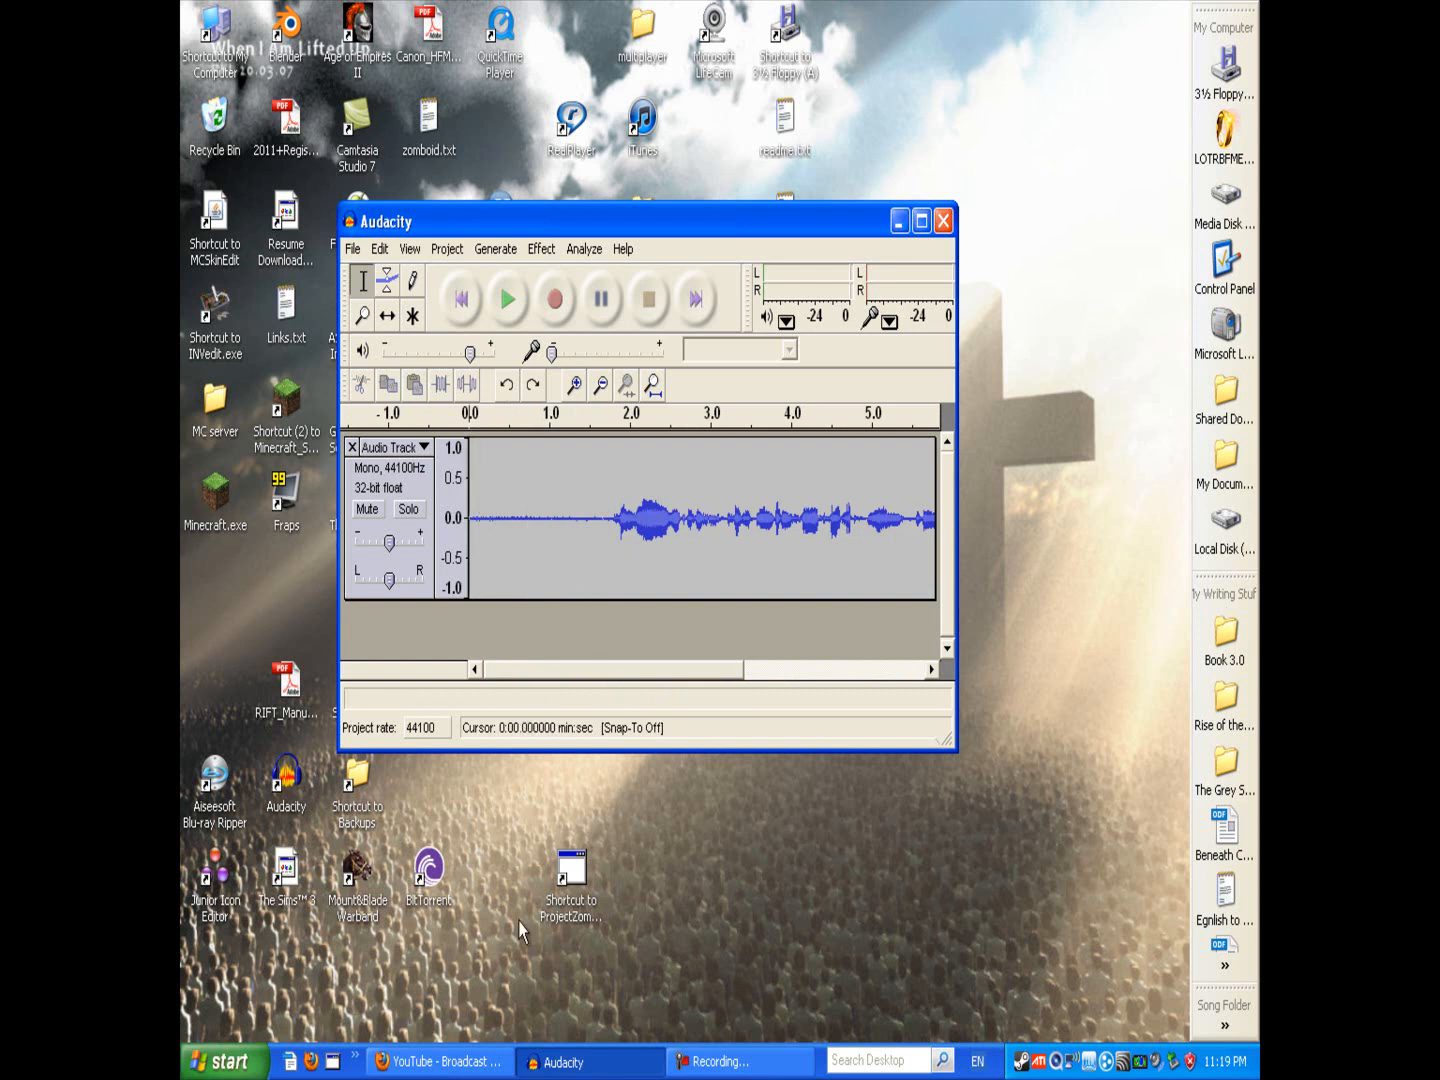
Step: Switch to Firefox and close the browser window
key("alt+Tab")
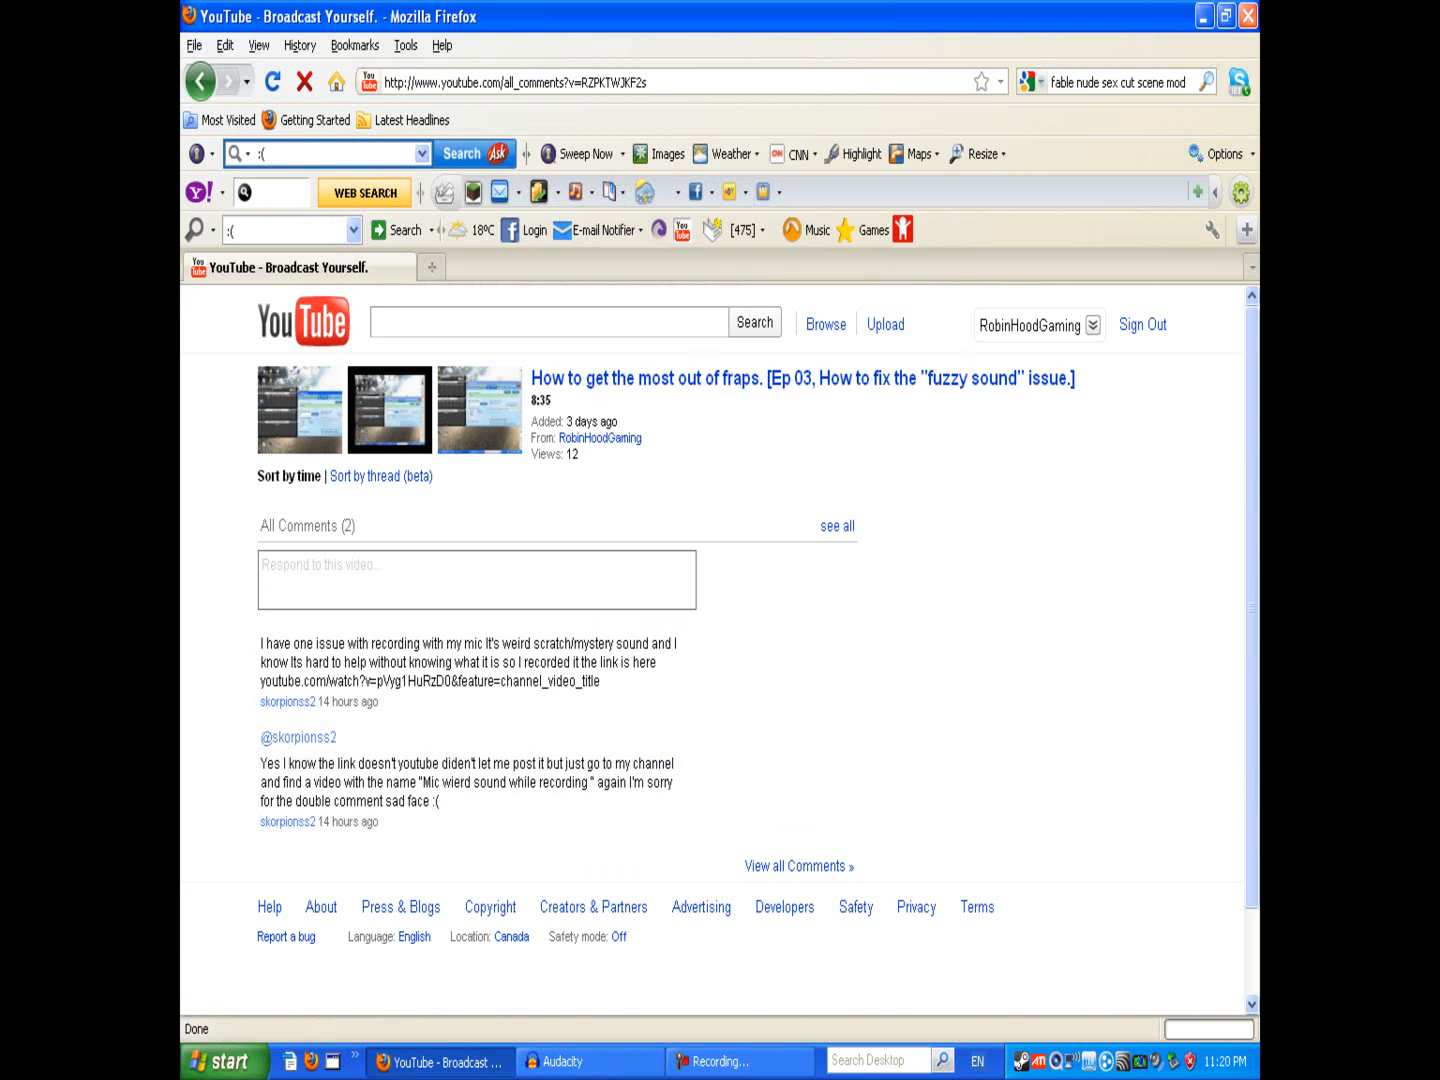
left_click(1248, 15)
left_click(654, 224)
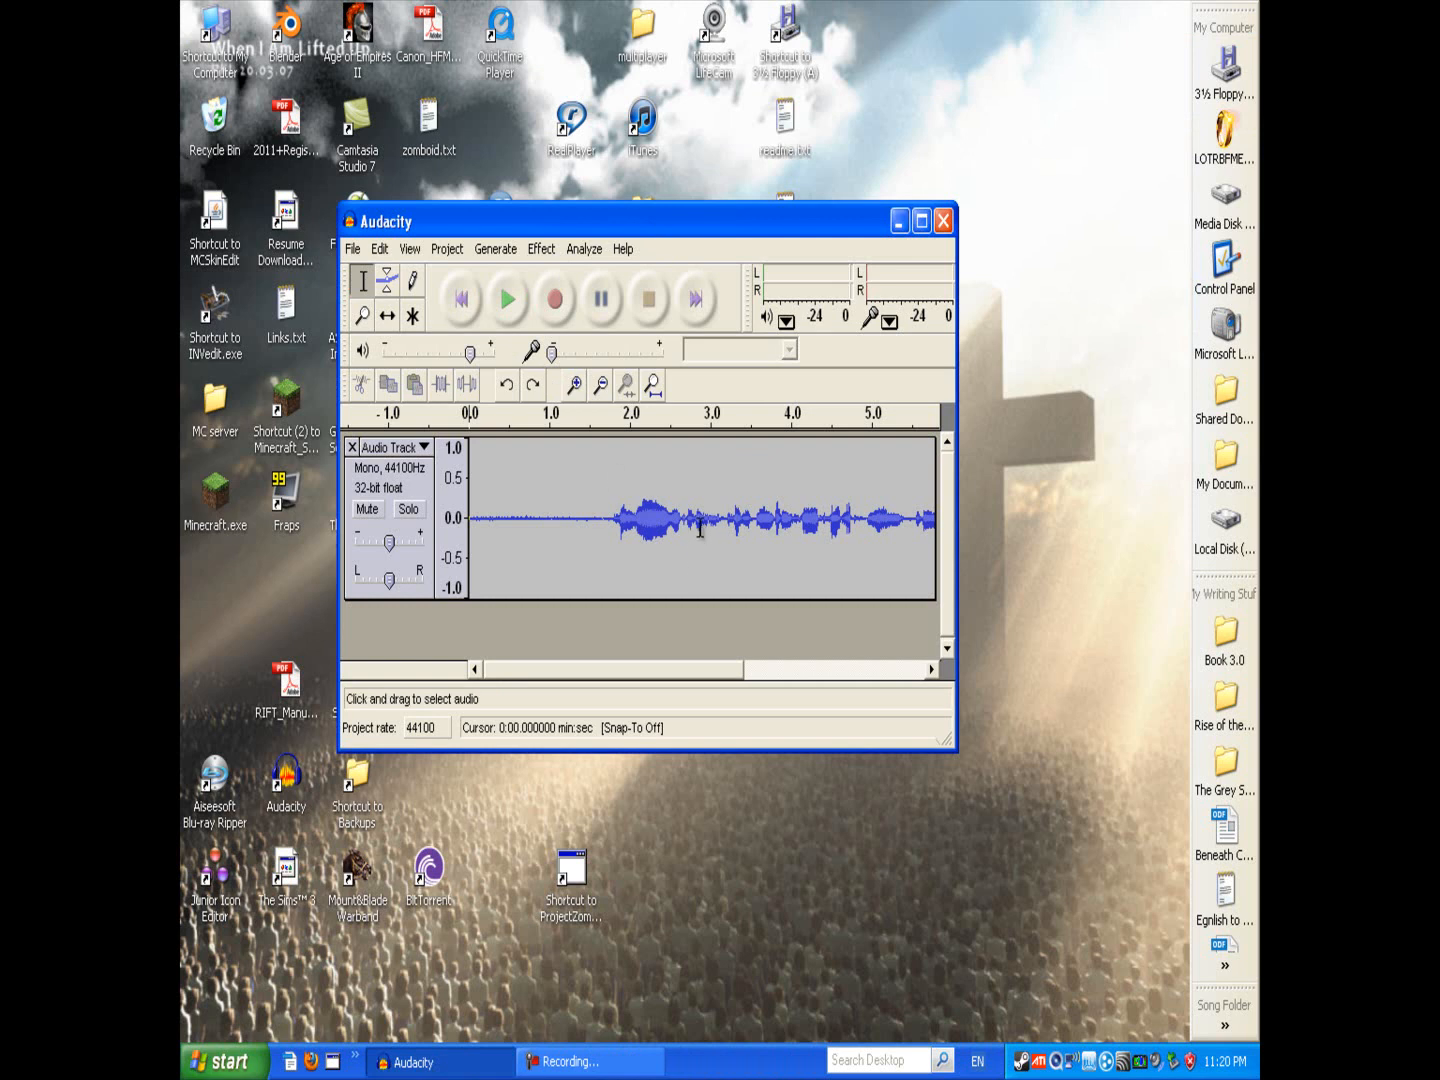
left_click(505, 249)
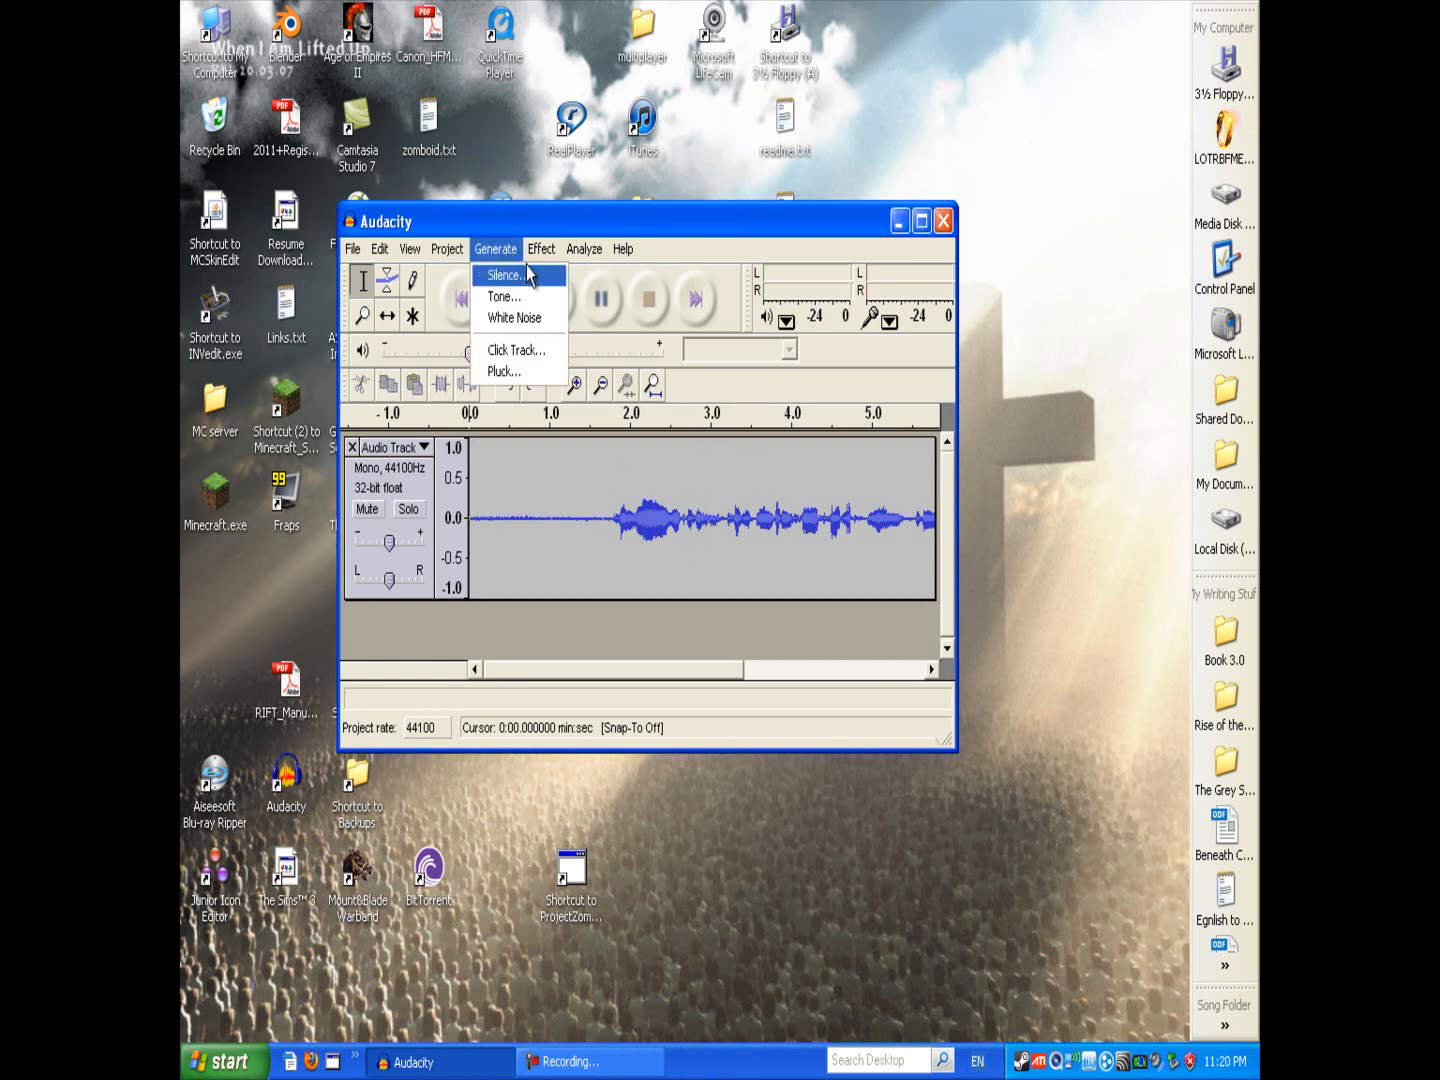
mouse_move(541, 252)
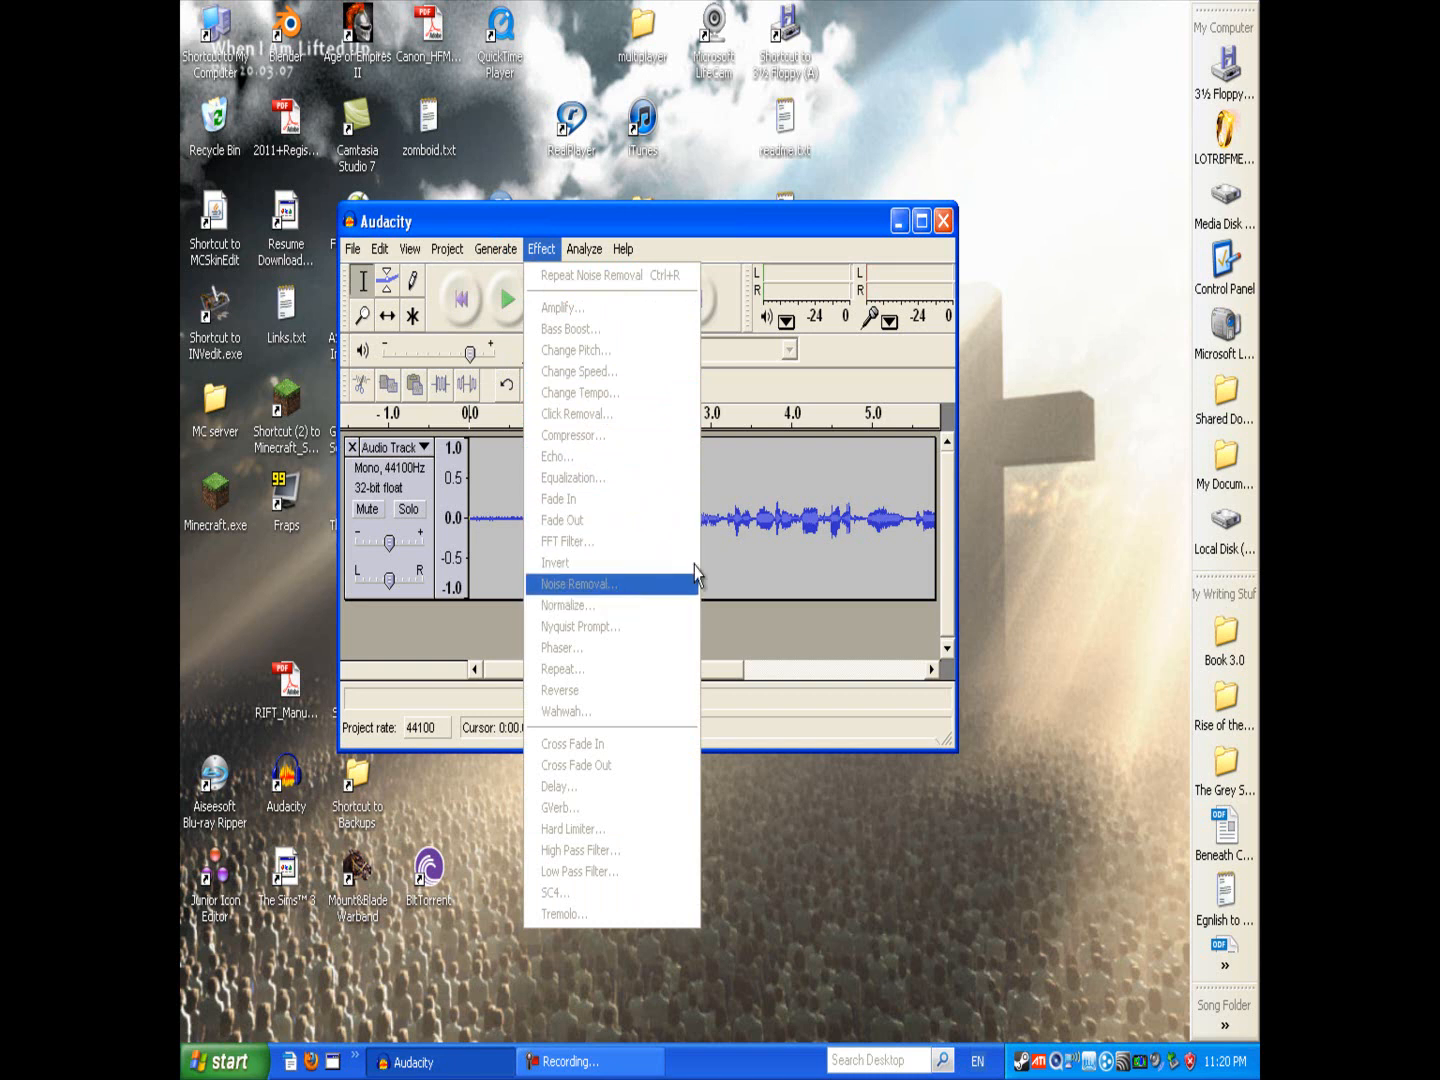
left_click(792, 514)
left_click(519, 516)
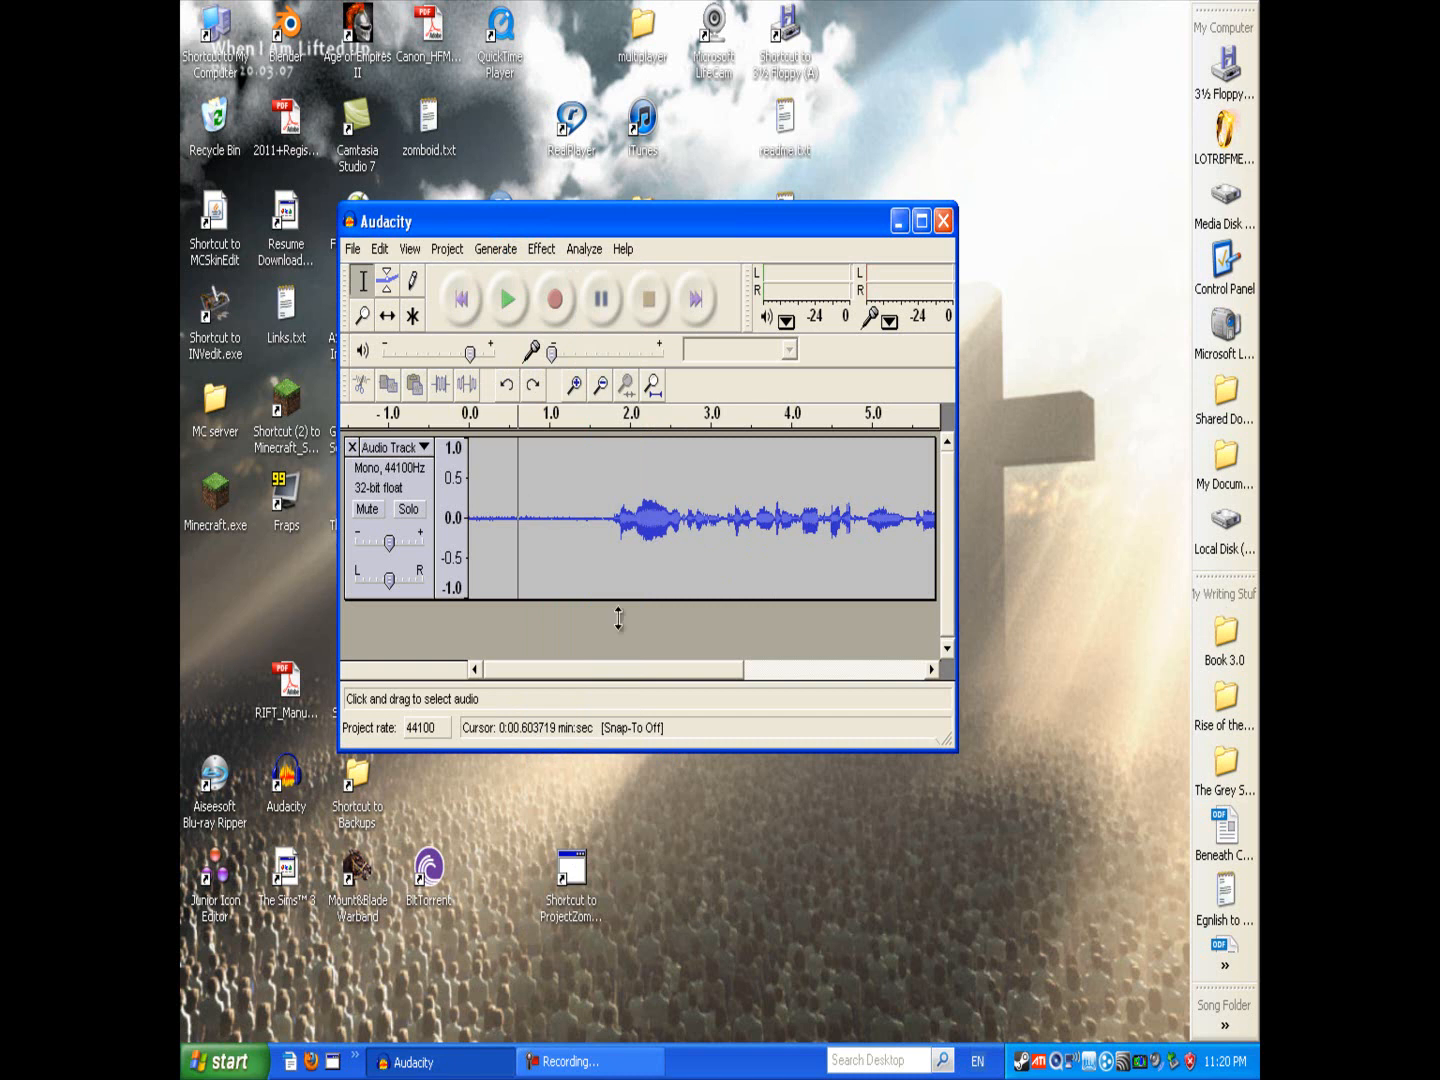
left_click_drag(641, 672, 530, 673)
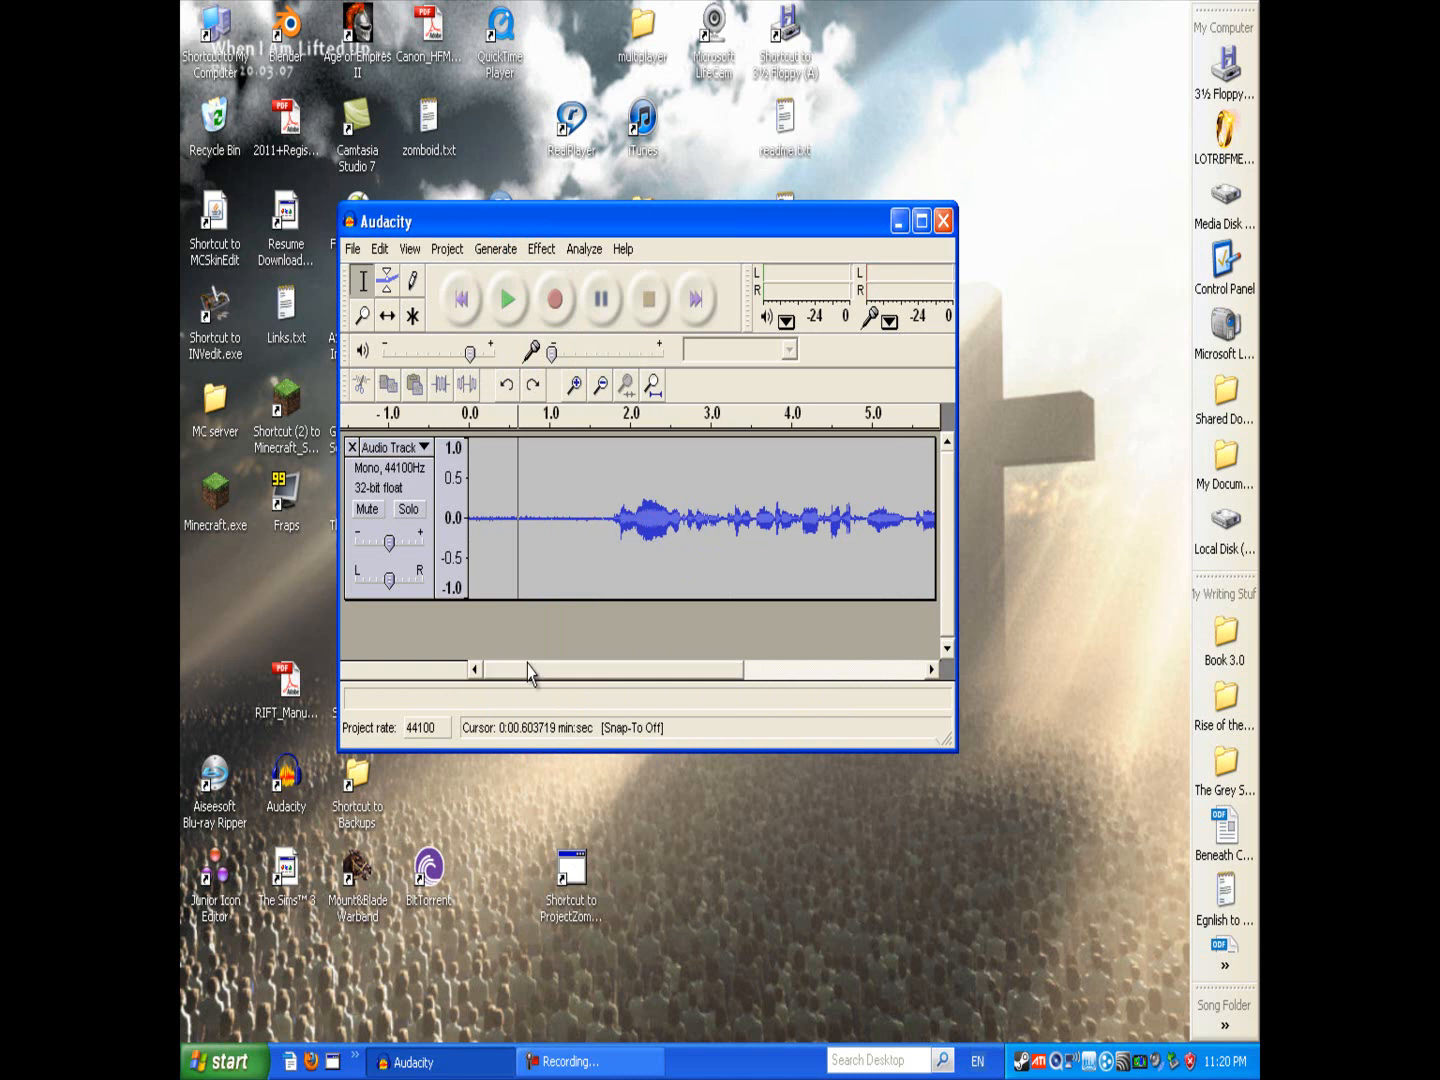
left_click(490, 505)
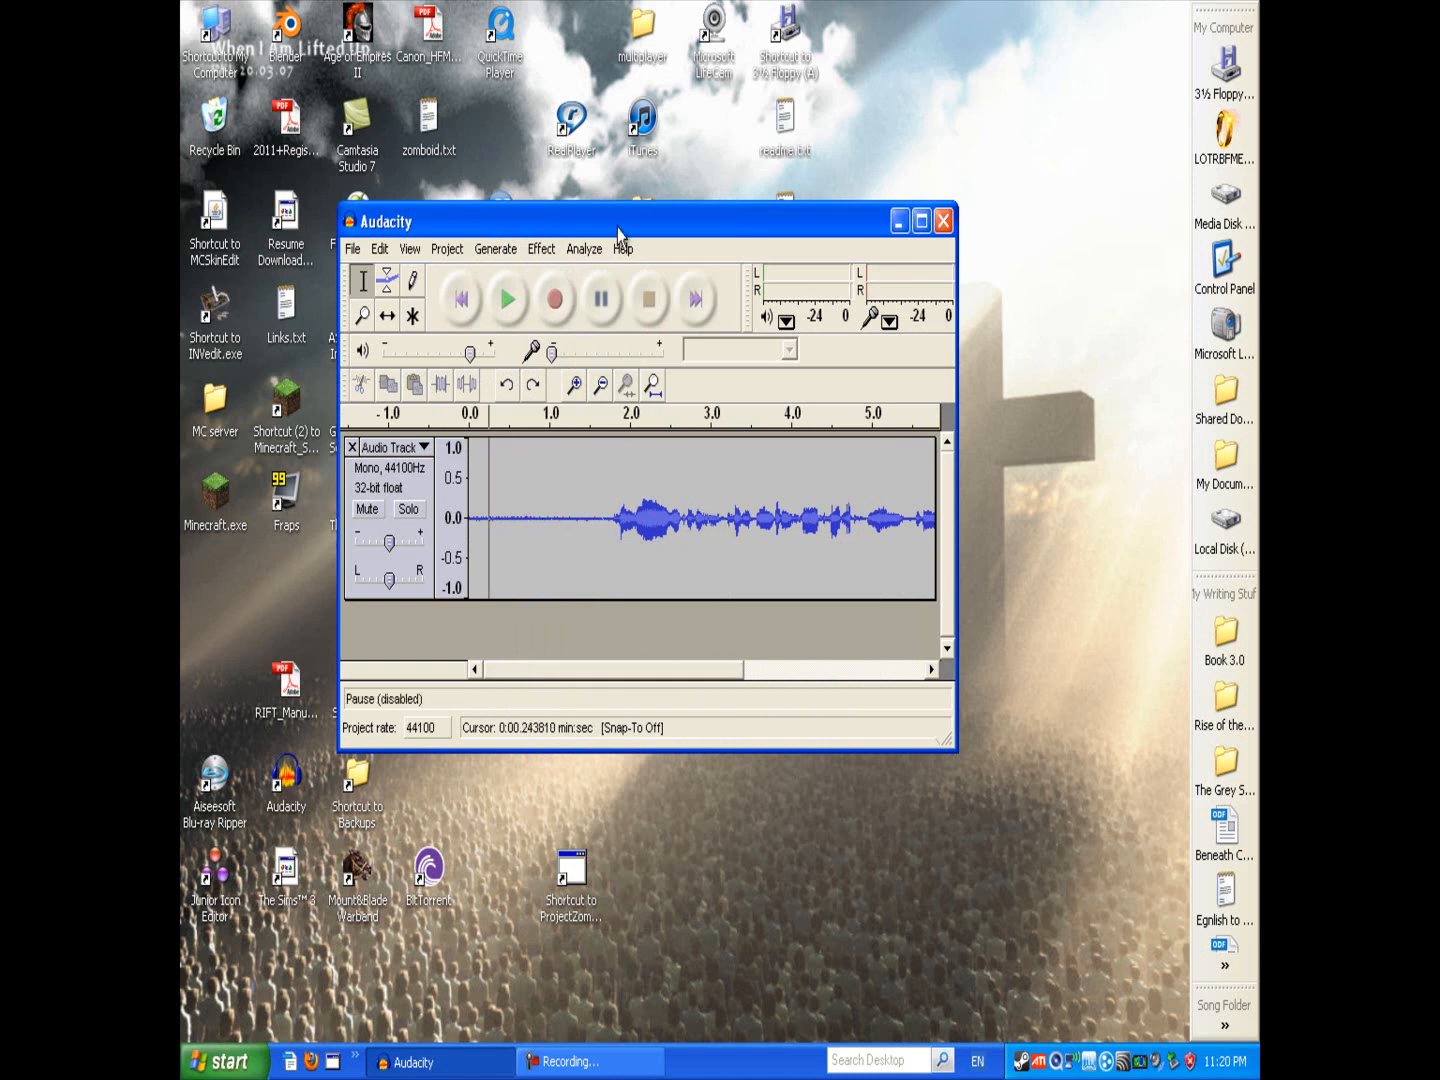
left_click_drag(623, 224, 595, 155)
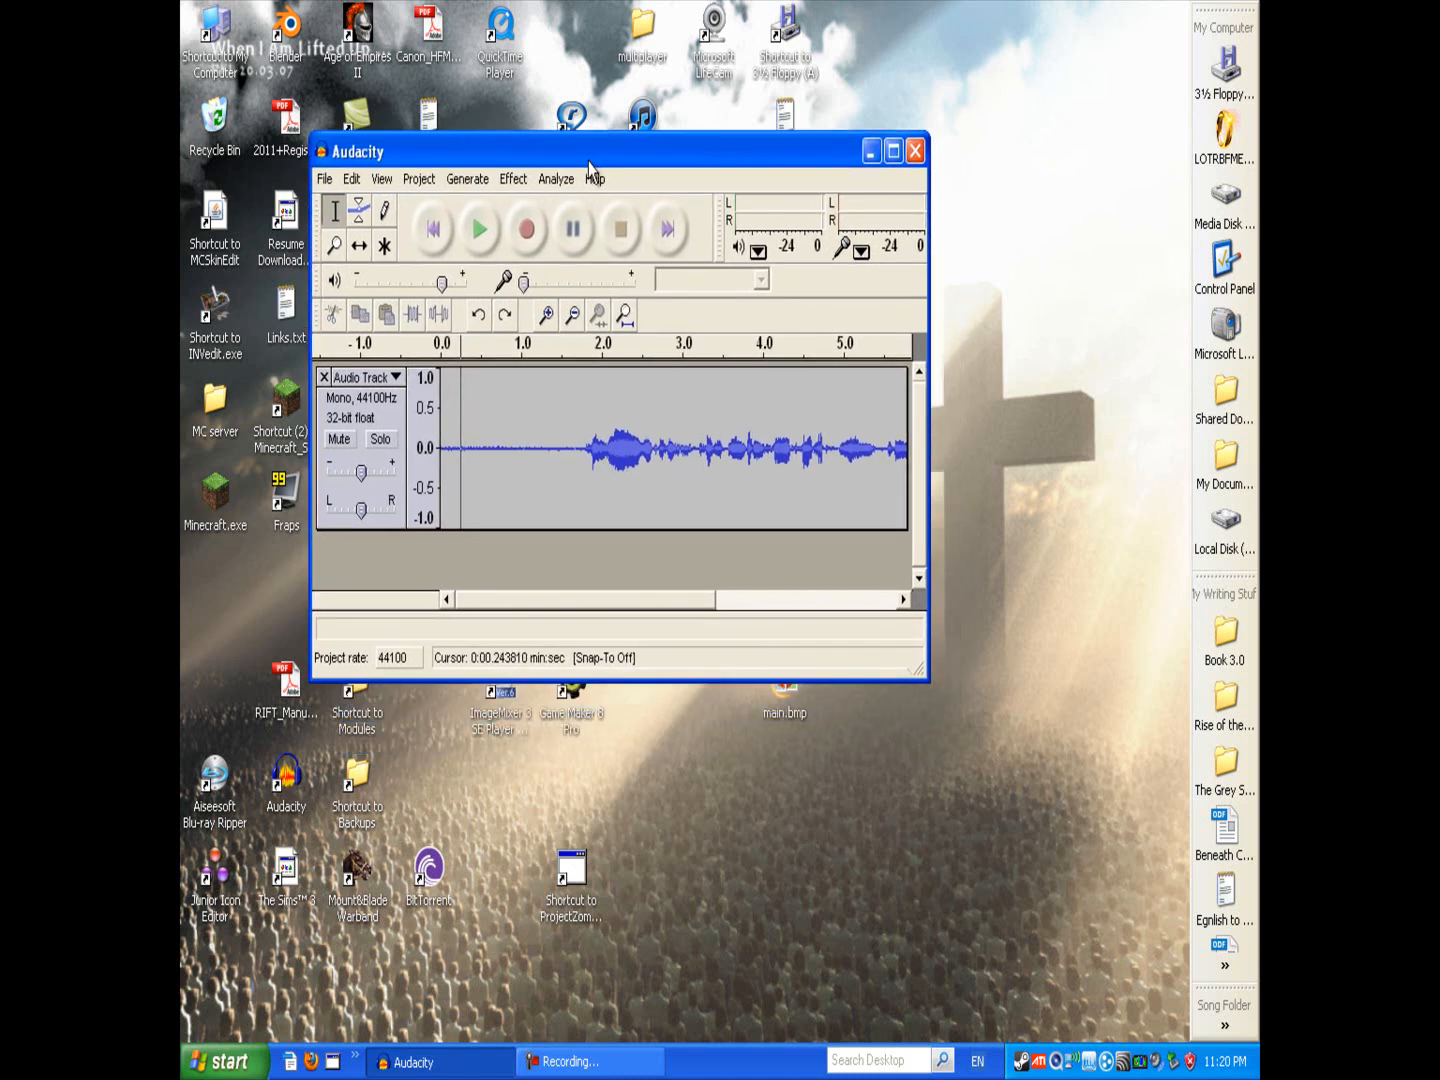
left_click_drag(576, 155, 659, 229)
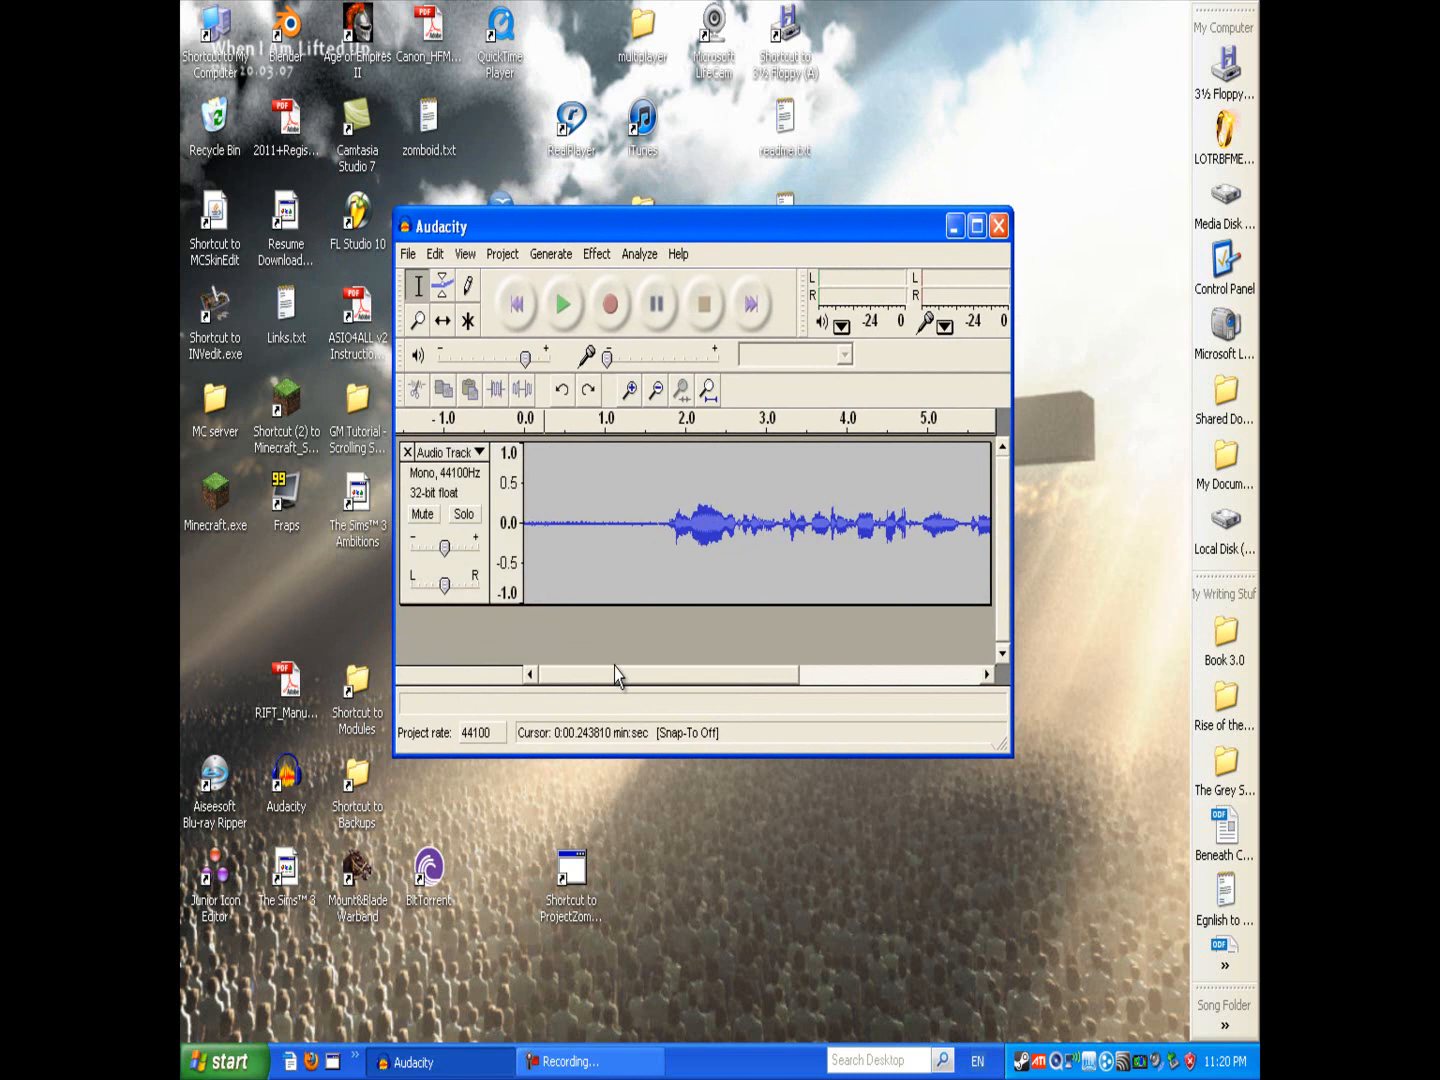
left_click_drag(633, 685, 551, 666)
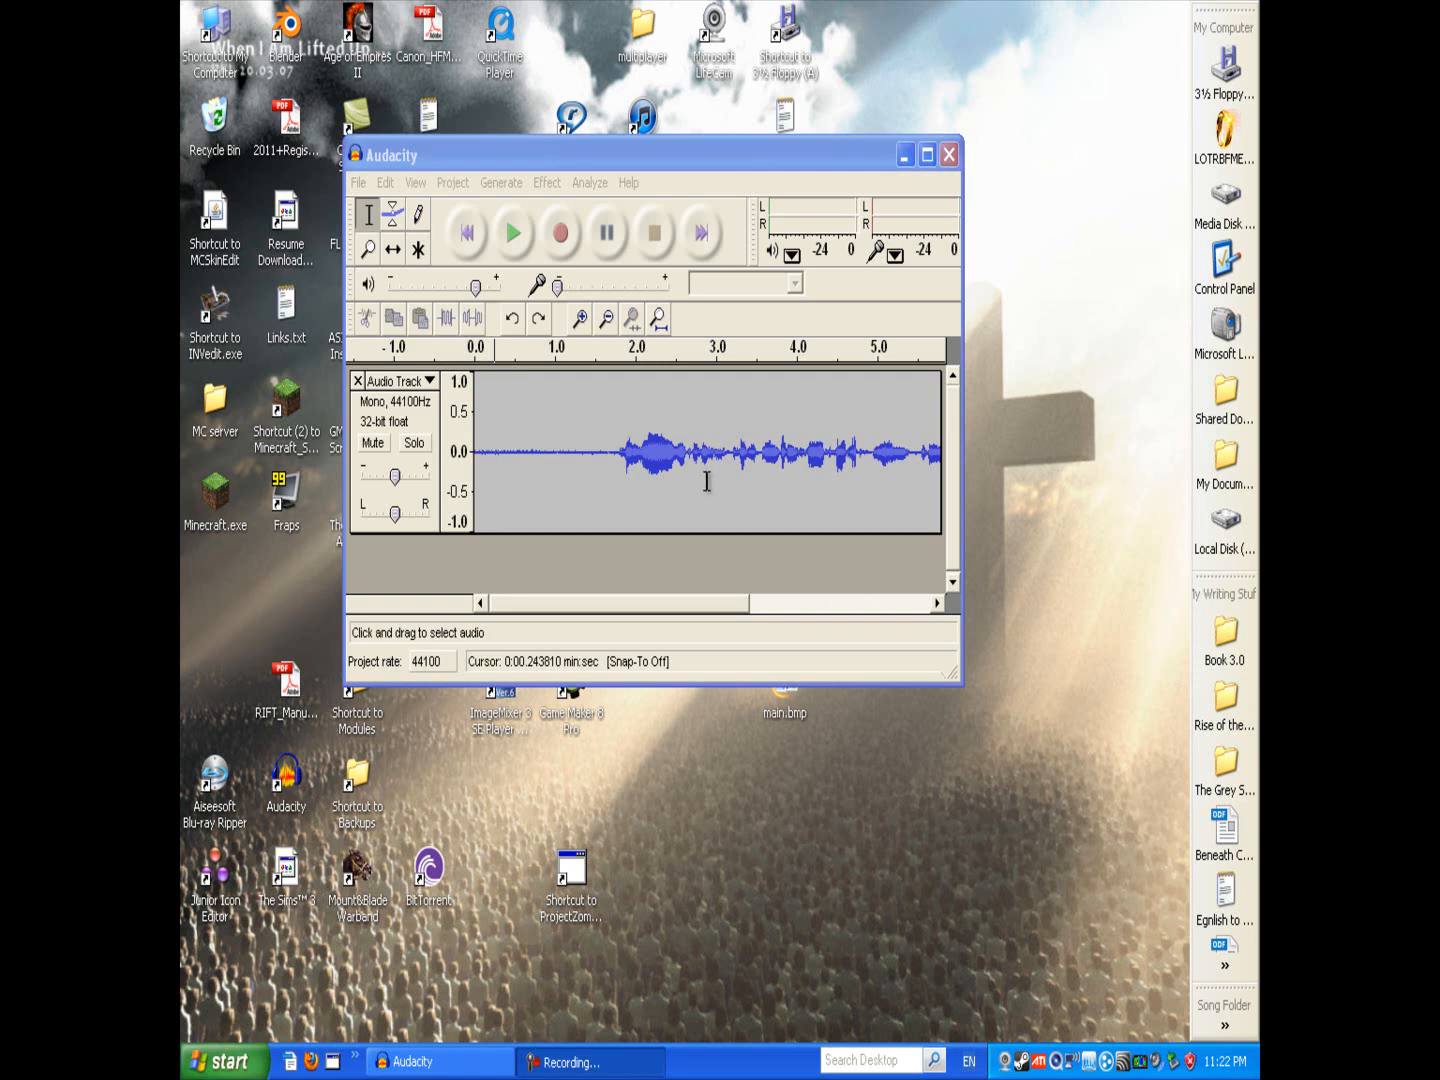
left_click(594, 165)
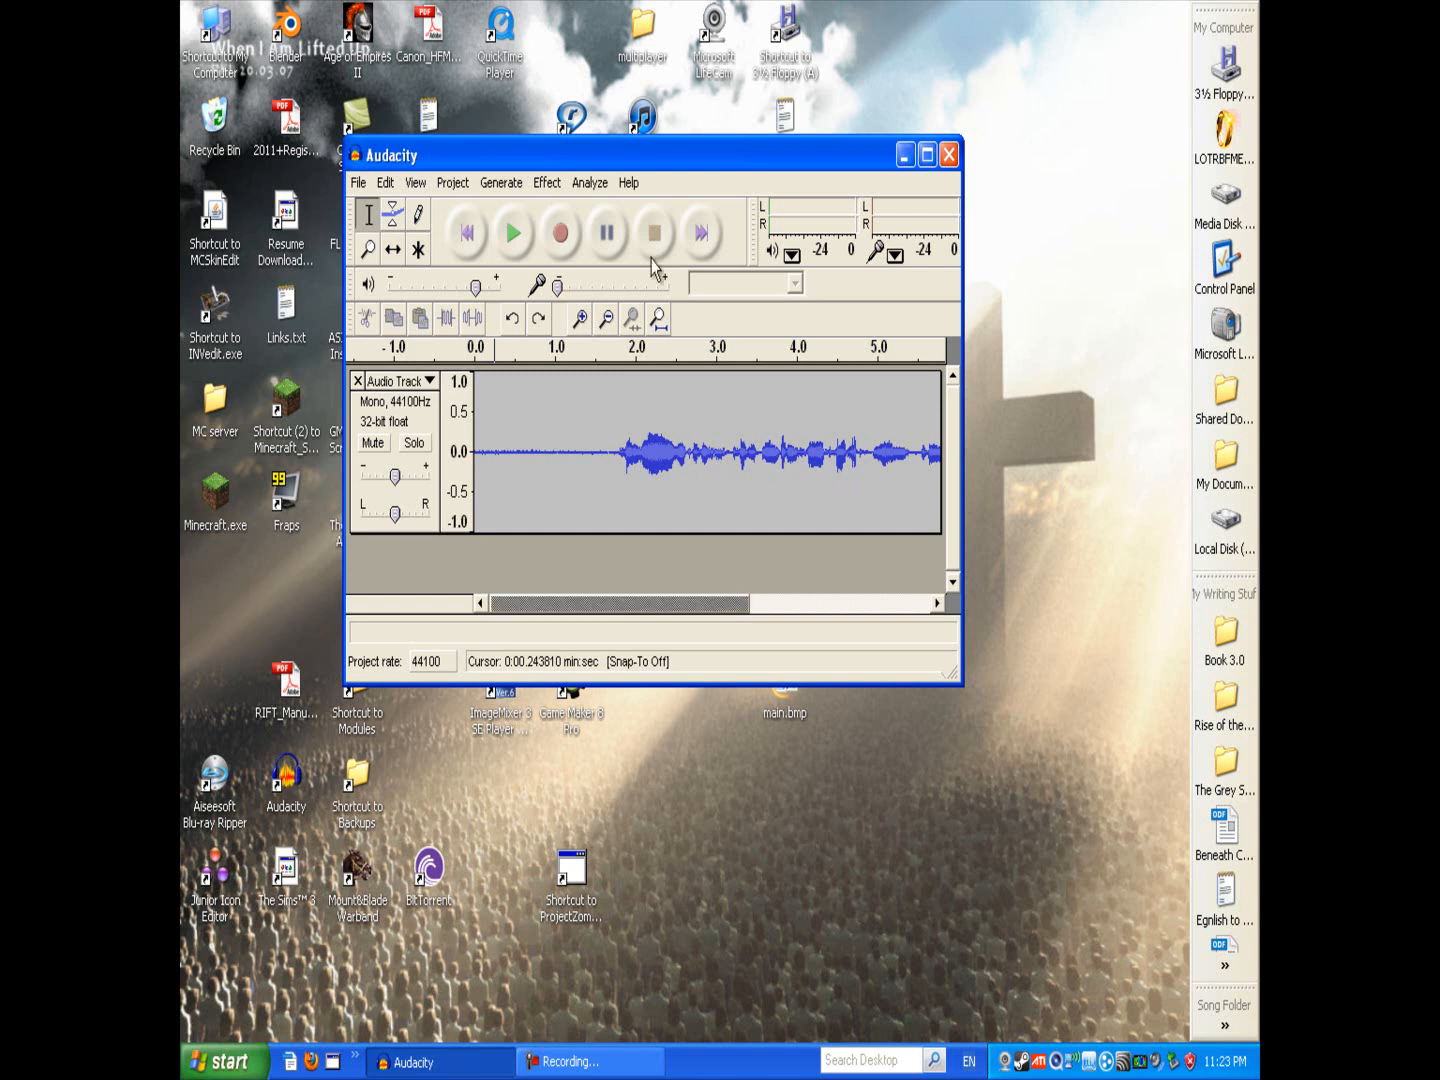
left_click_drag(633, 155, 671, 223)
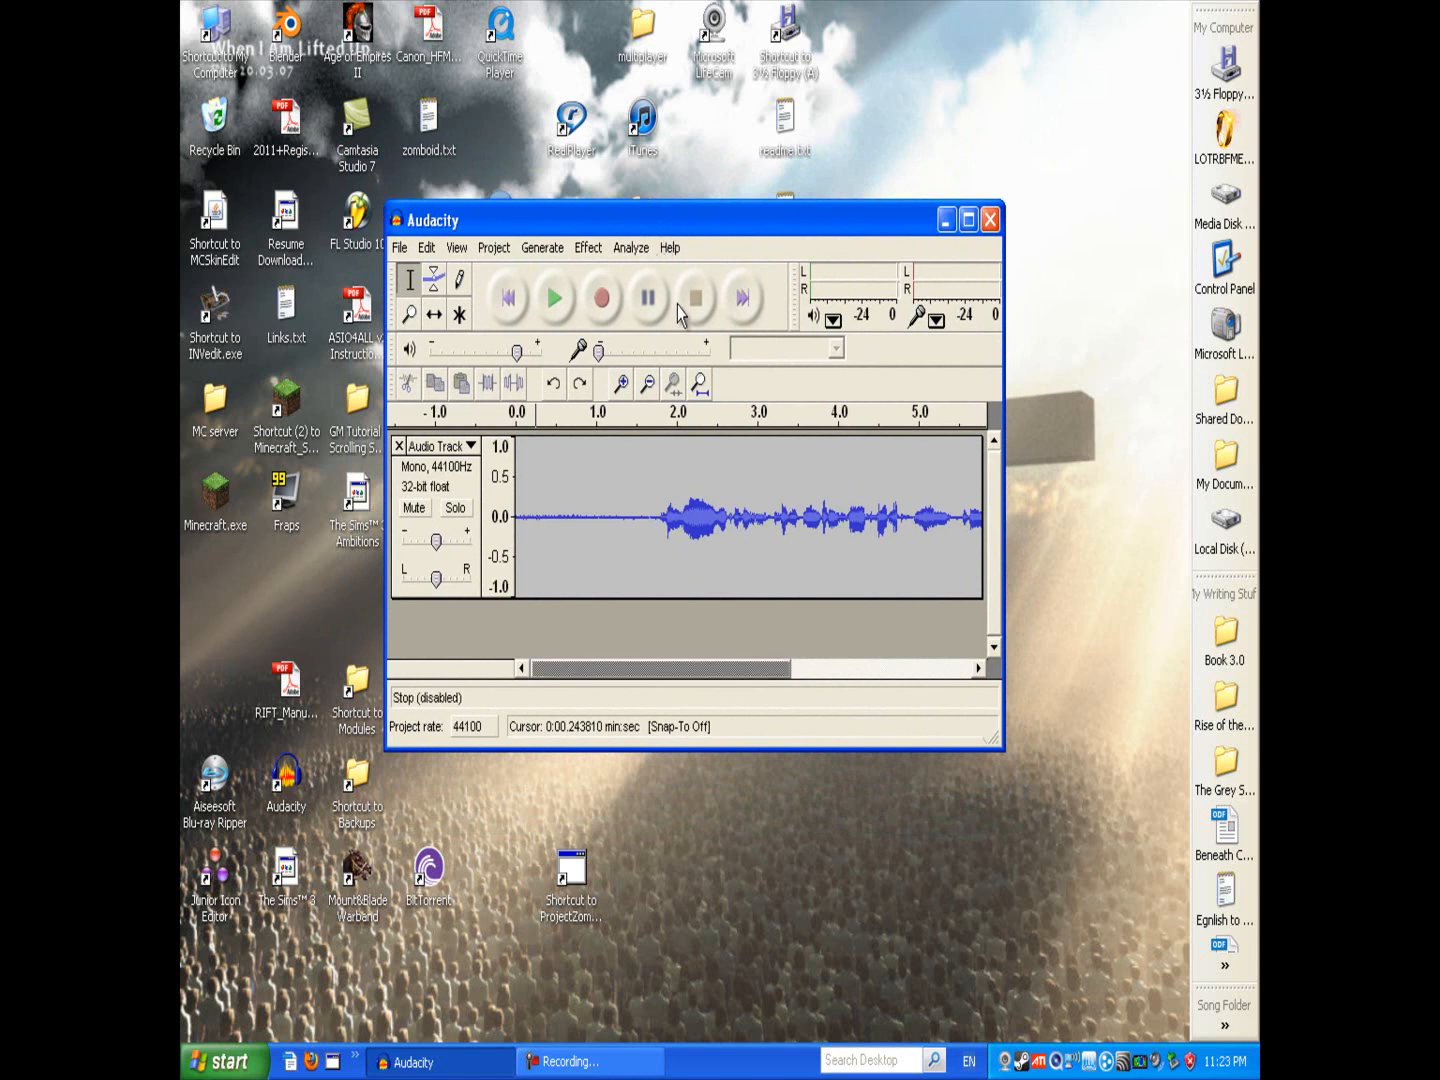
left_click(598, 1063)
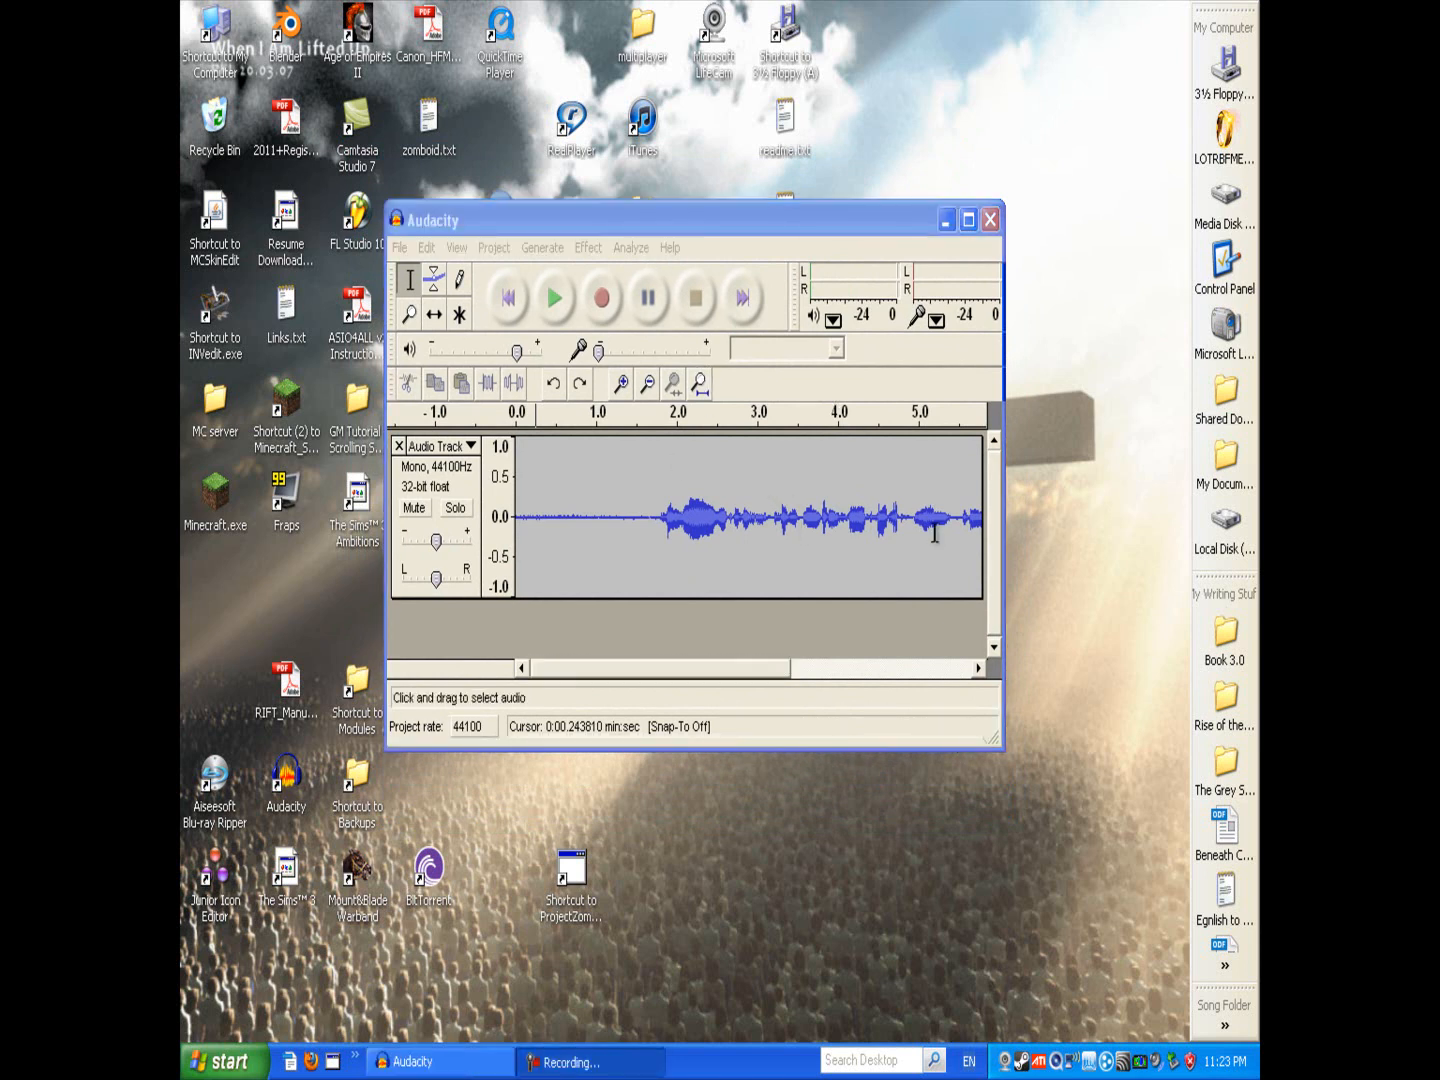
left_click(597, 1066)
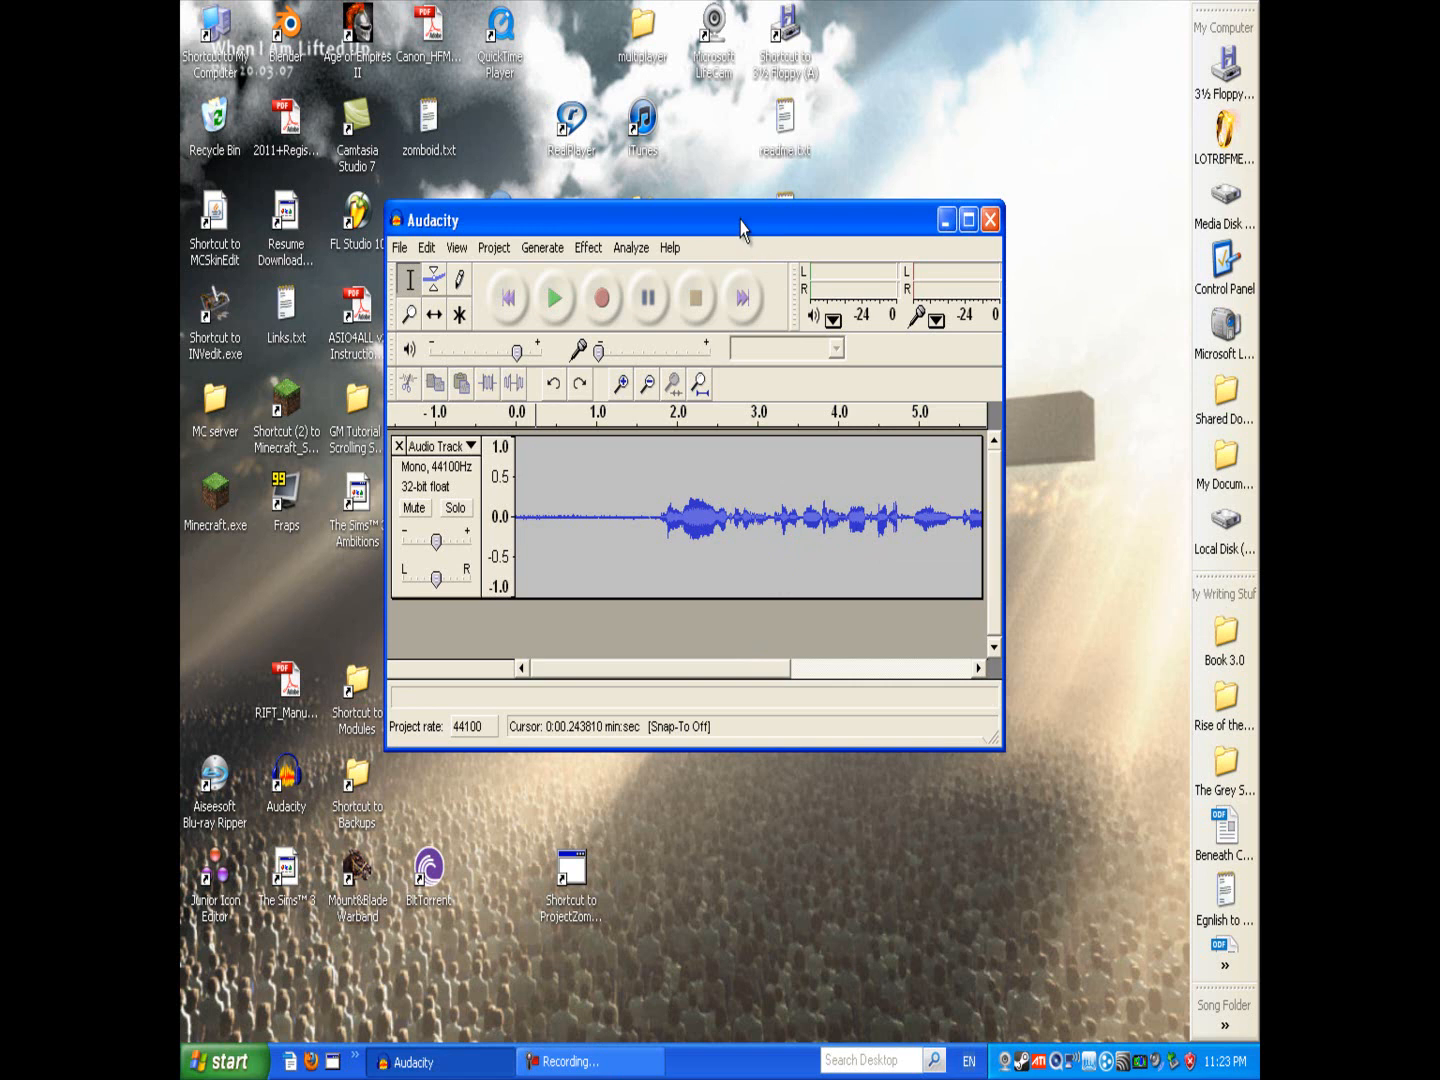
left_click_drag(741, 229, 730, 216)
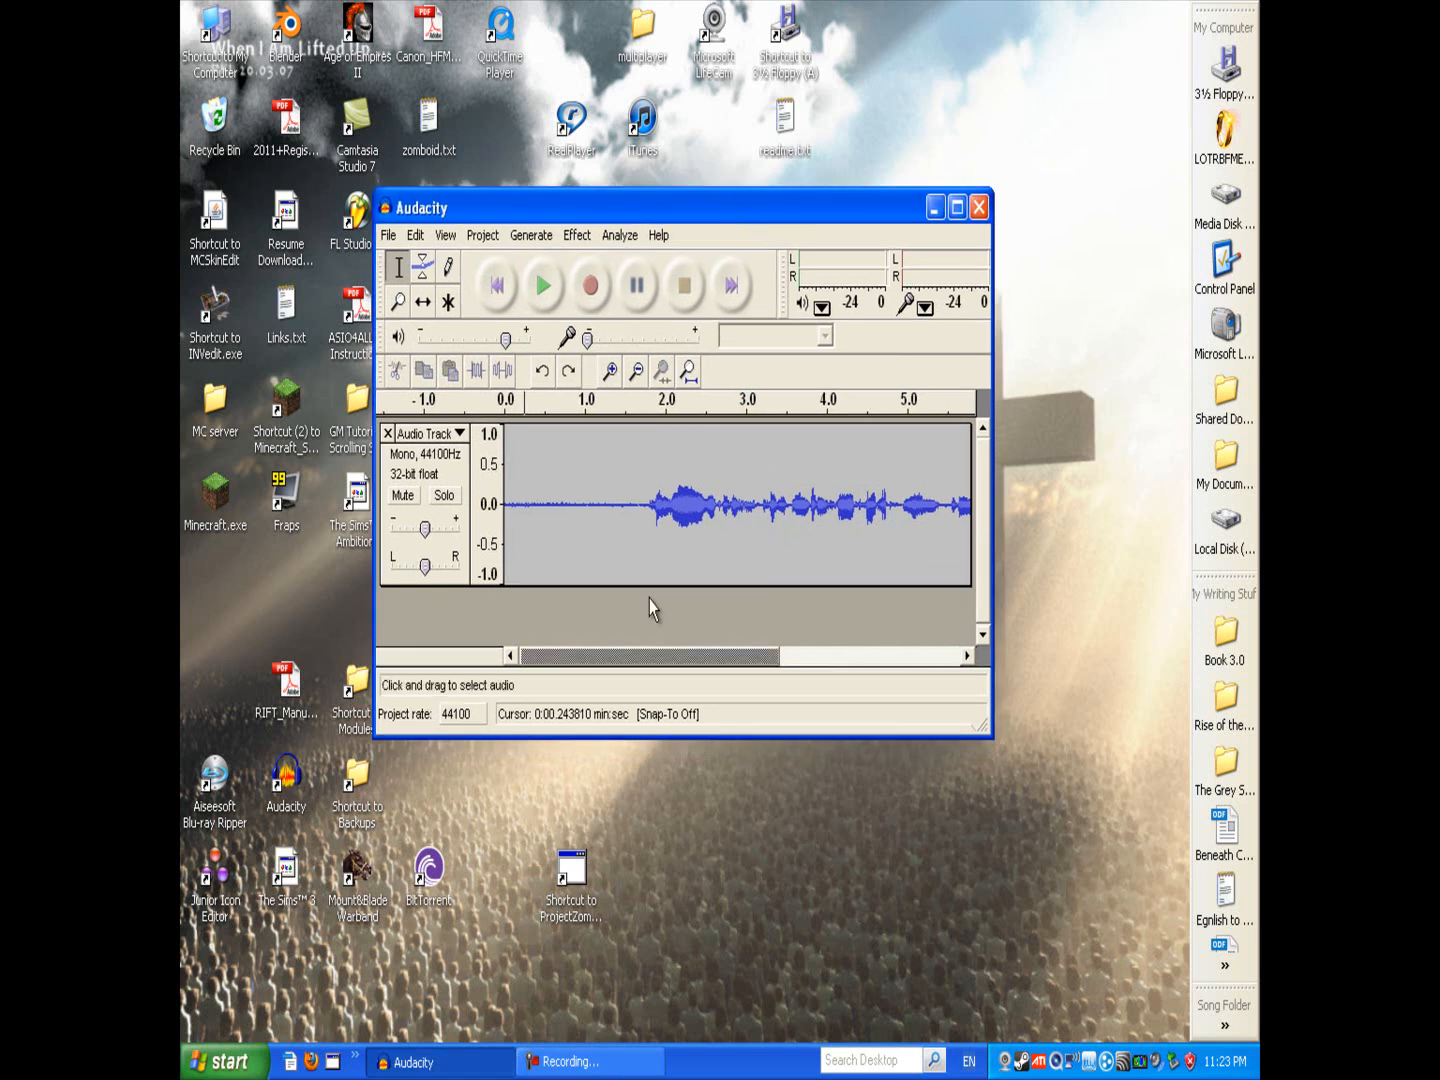
left_click(600, 1066)
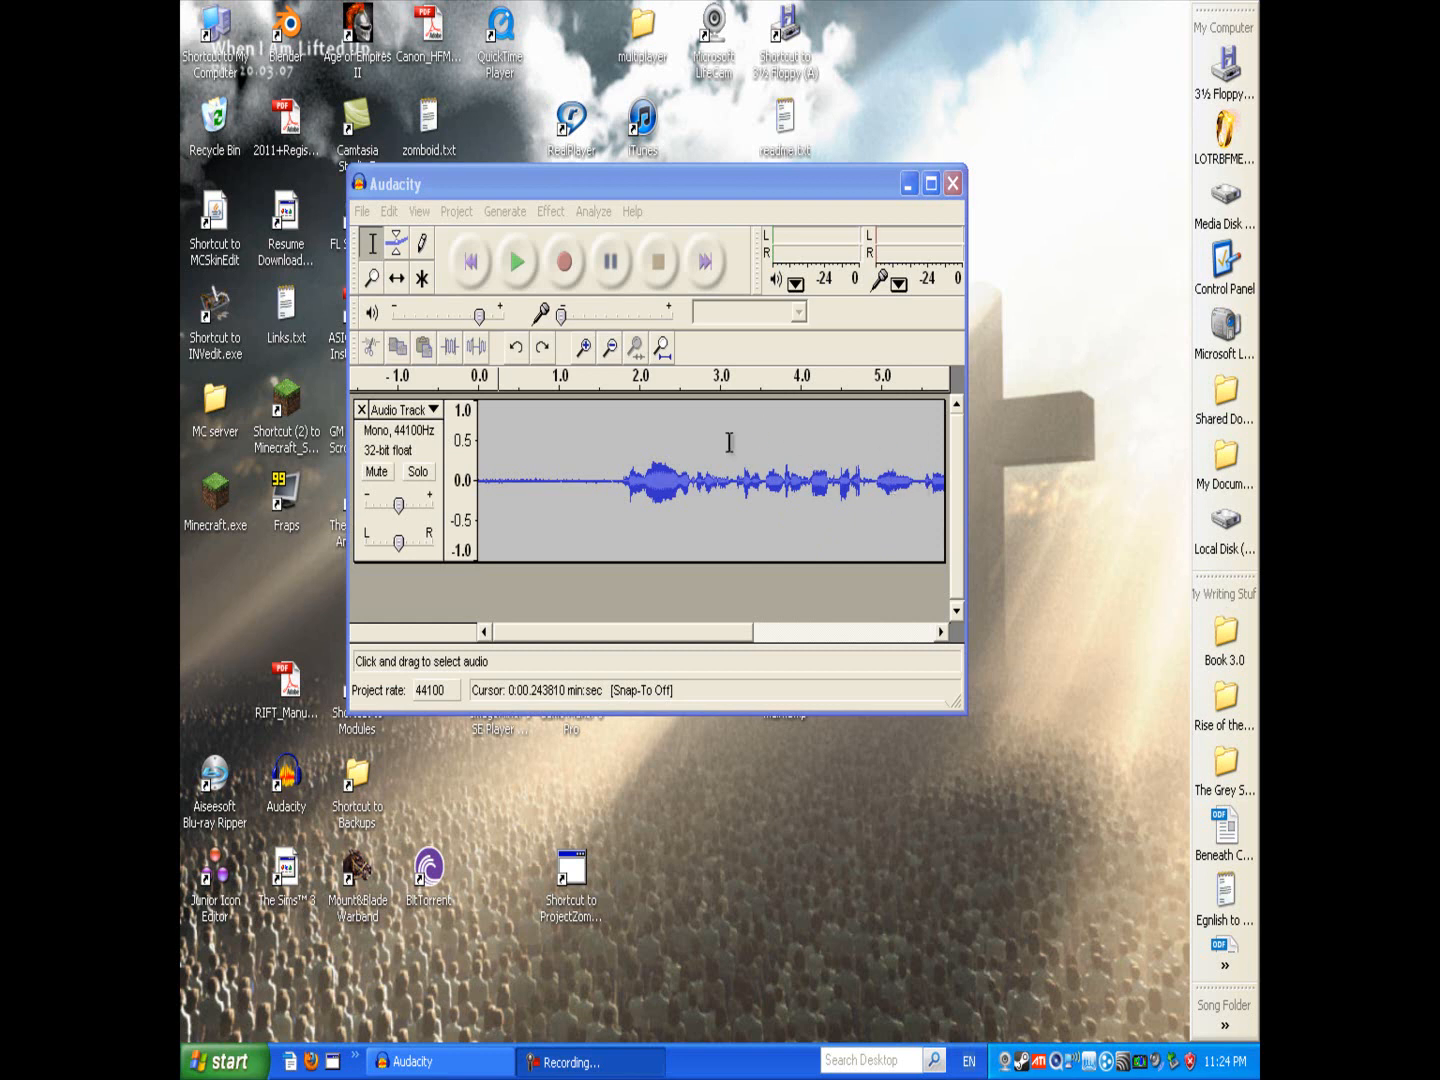
left_click_drag(683, 196, 729, 341)
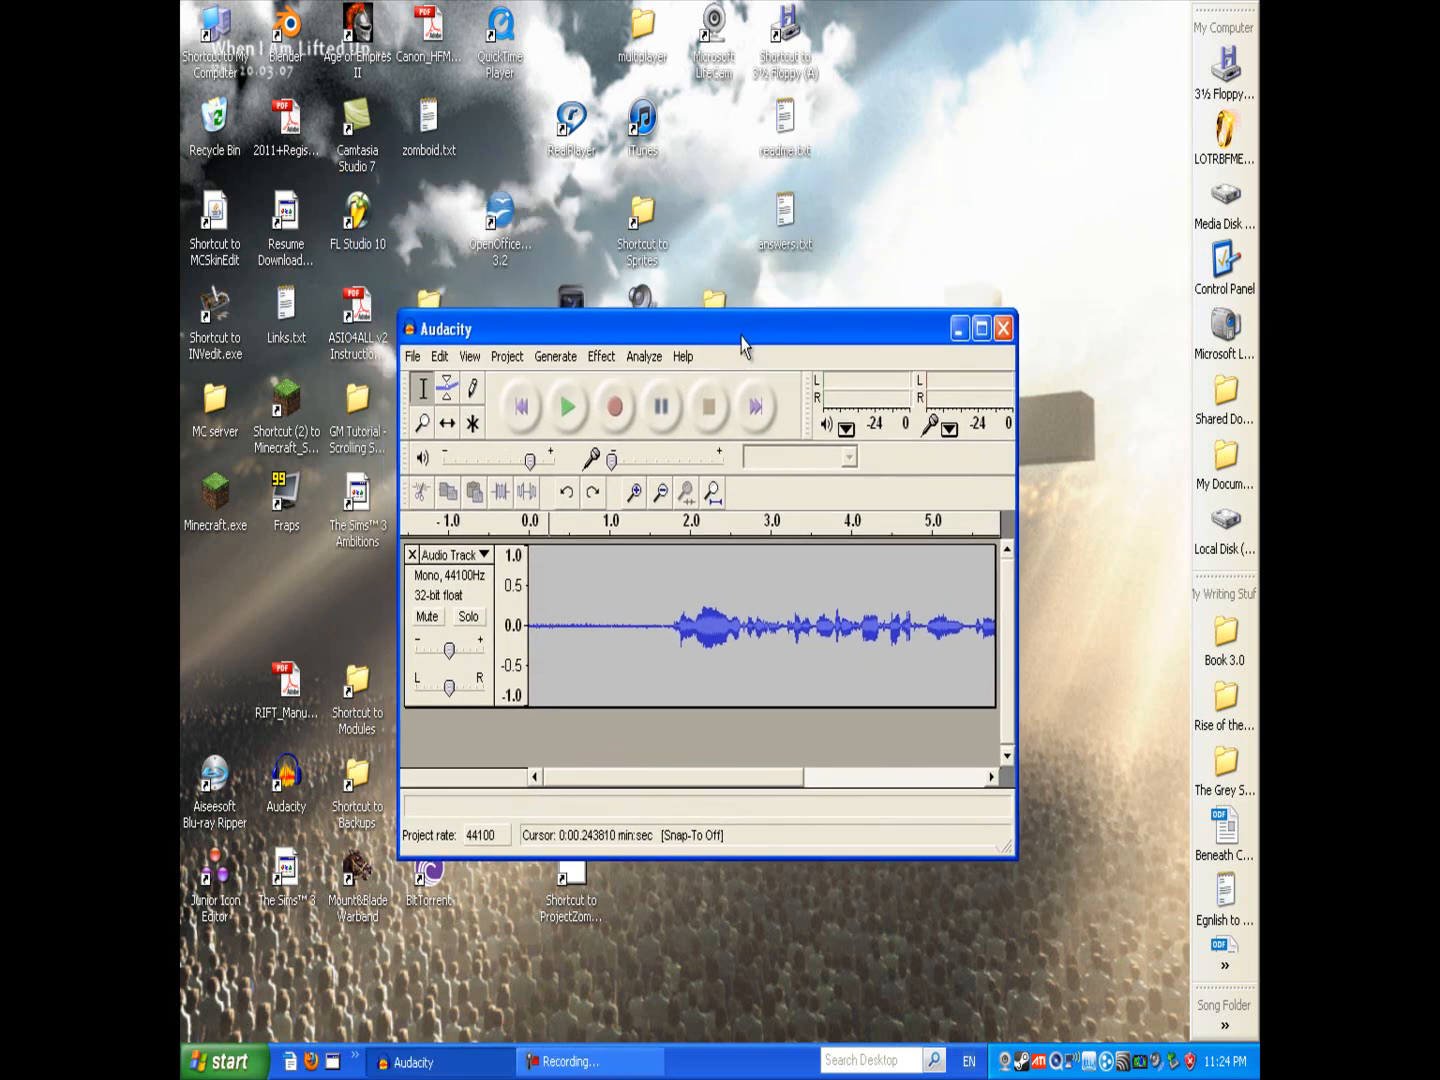
Step: Move and resize the Audacity window, then maximize it to fill the screen
left_click_drag(741, 338, 704, 300)
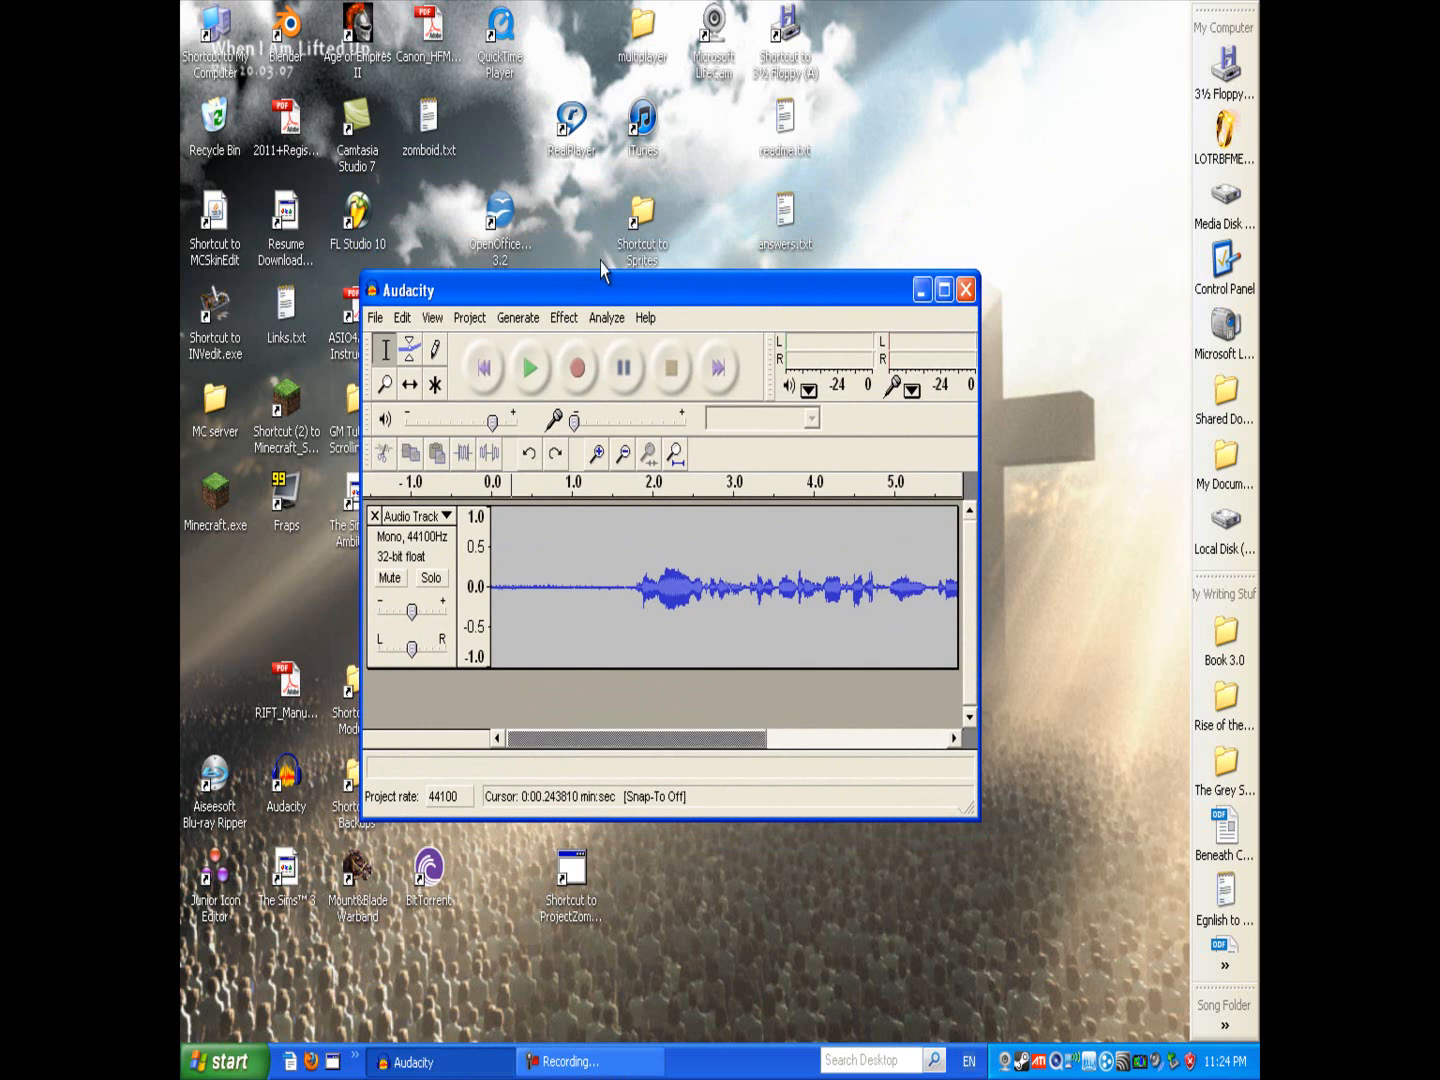
left_click_drag(604, 288, 606, 266)
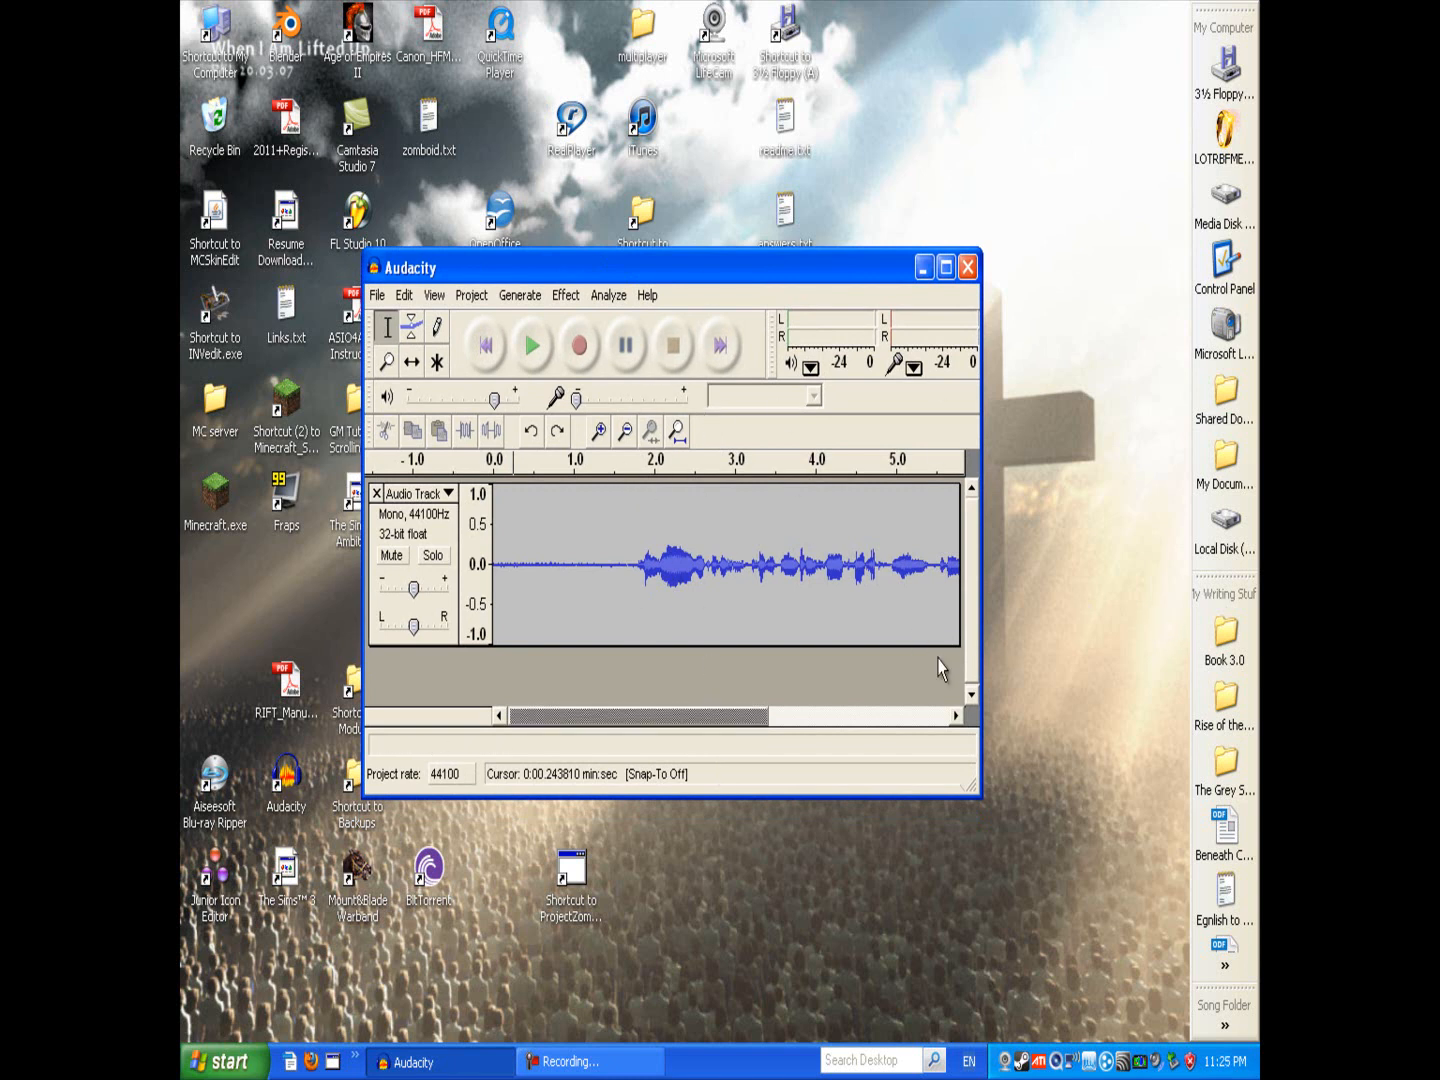
left_click_drag(976, 793, 1065, 950)
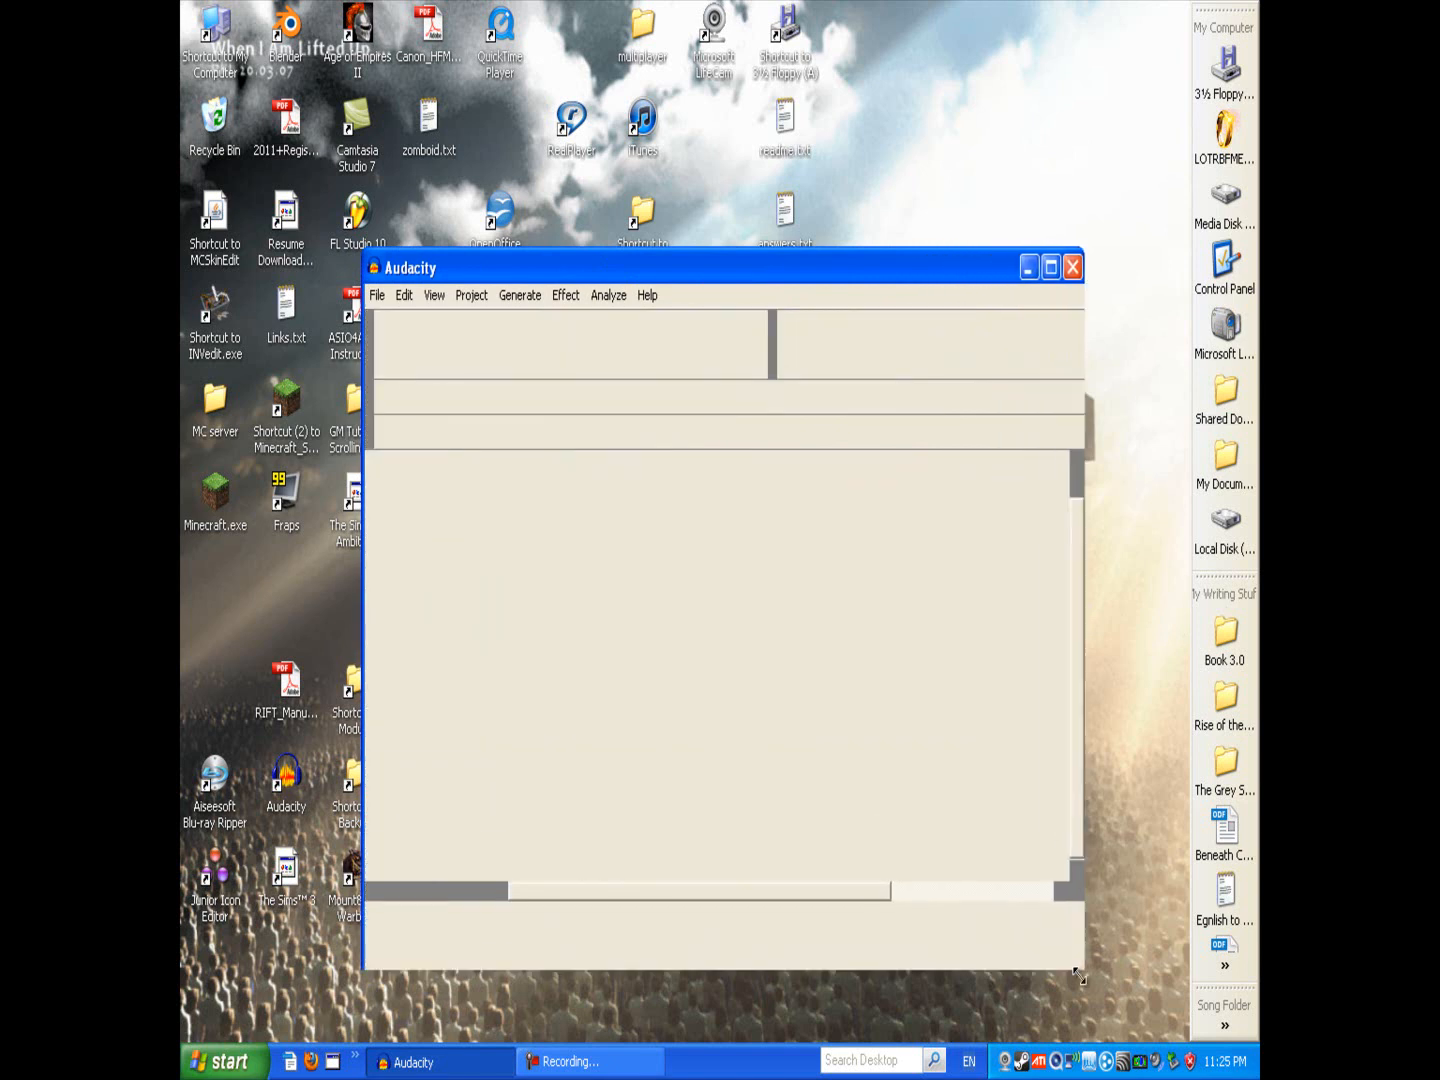
left_click_drag(829, 272, 779, 180)
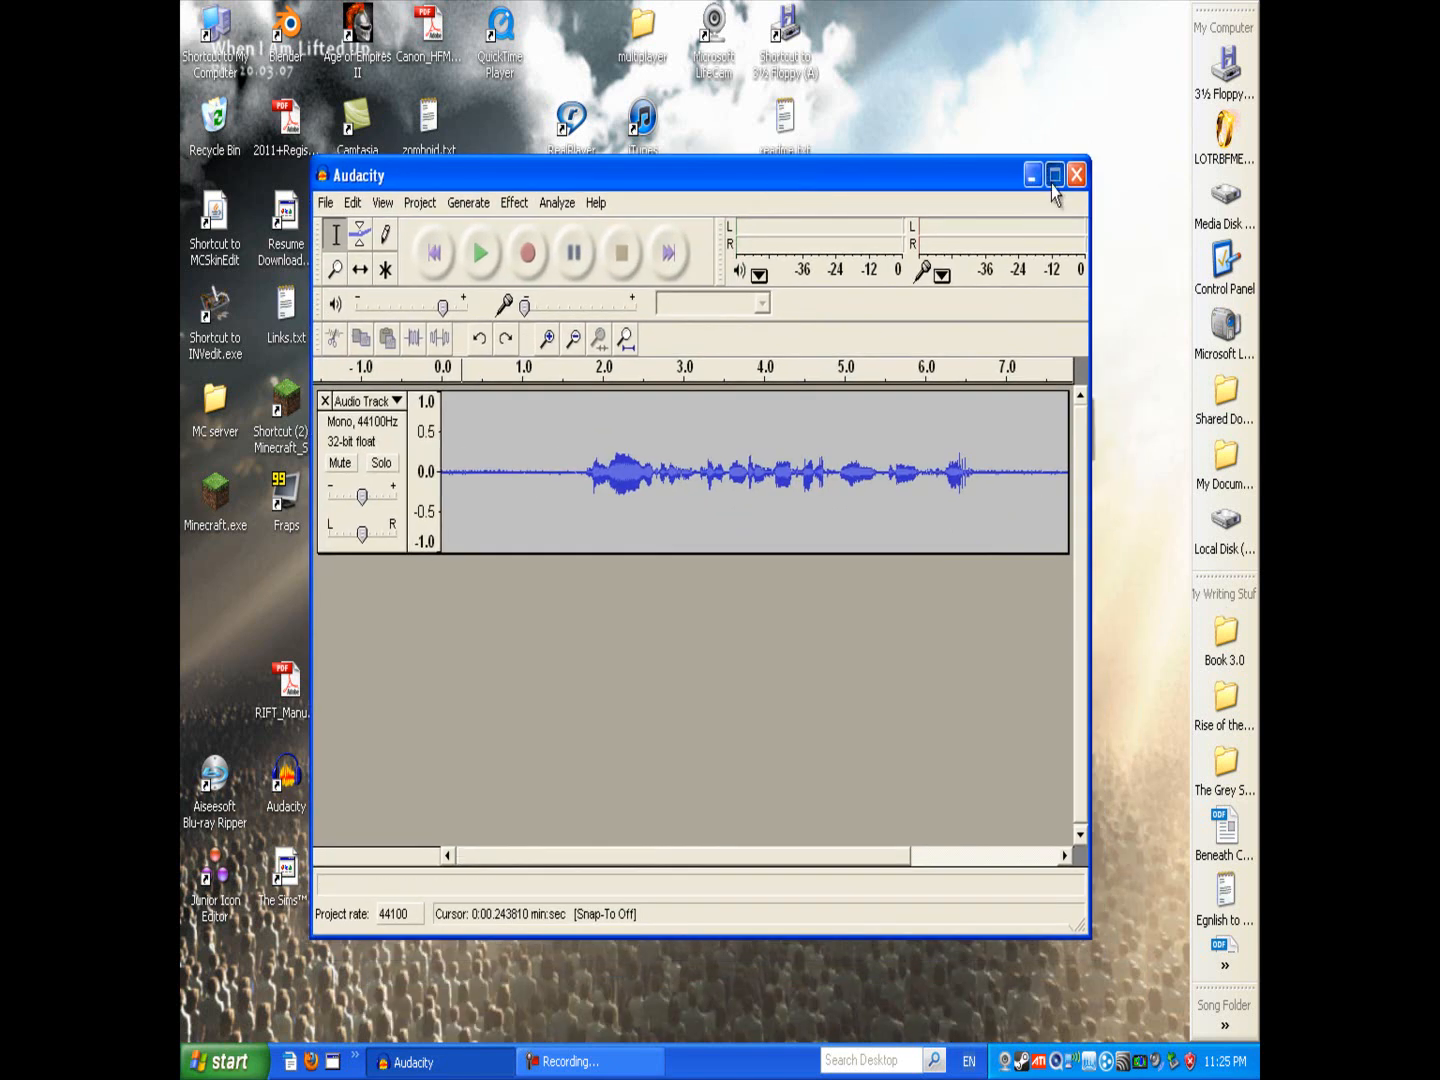
left_click(1054, 177)
left_click_drag(1044, 283, 250, 270)
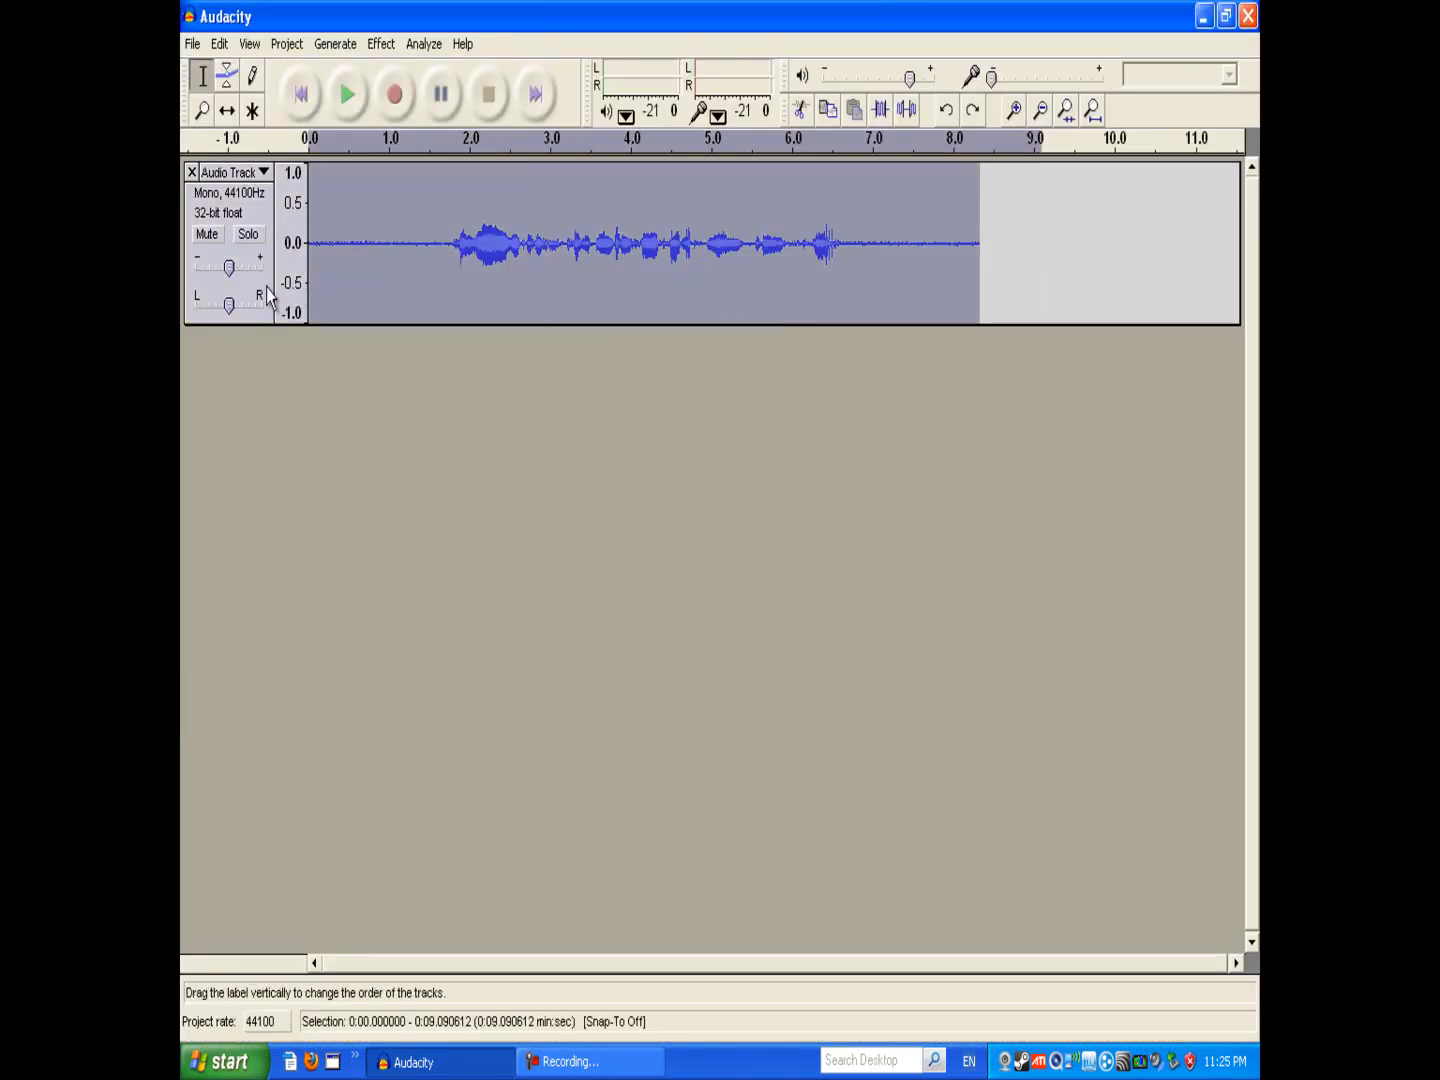
left_click(845, 299)
left_click(321, 250)
left_click(315, 256)
left_click(311, 257)
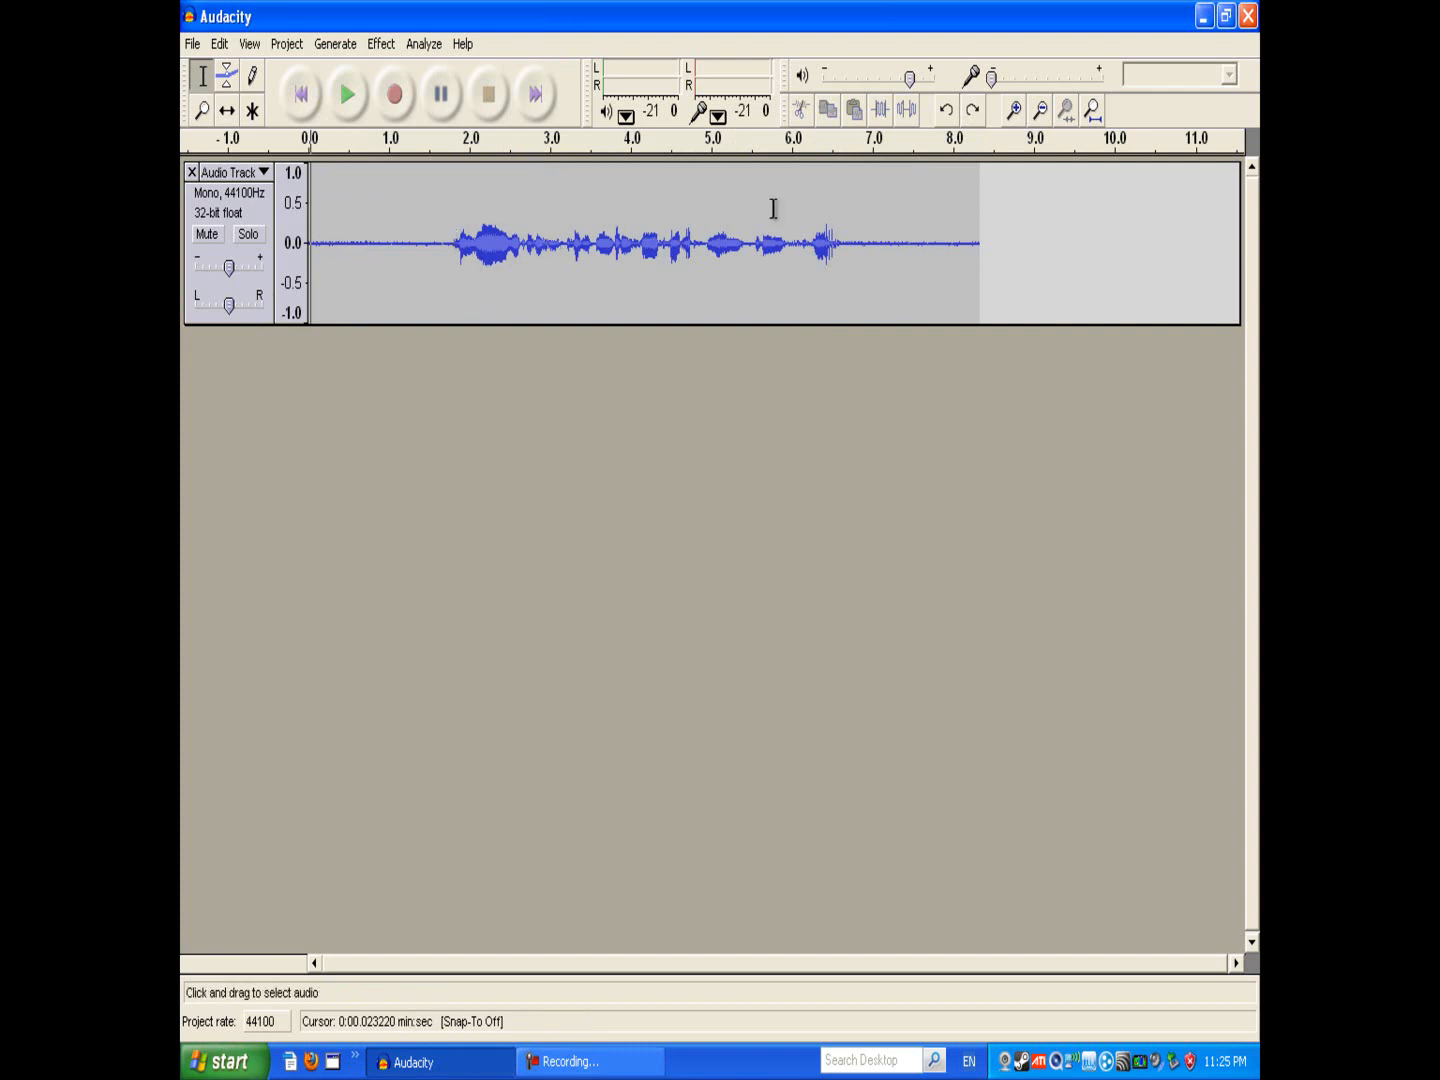
left_click(889, 214)
left_click(795, 240)
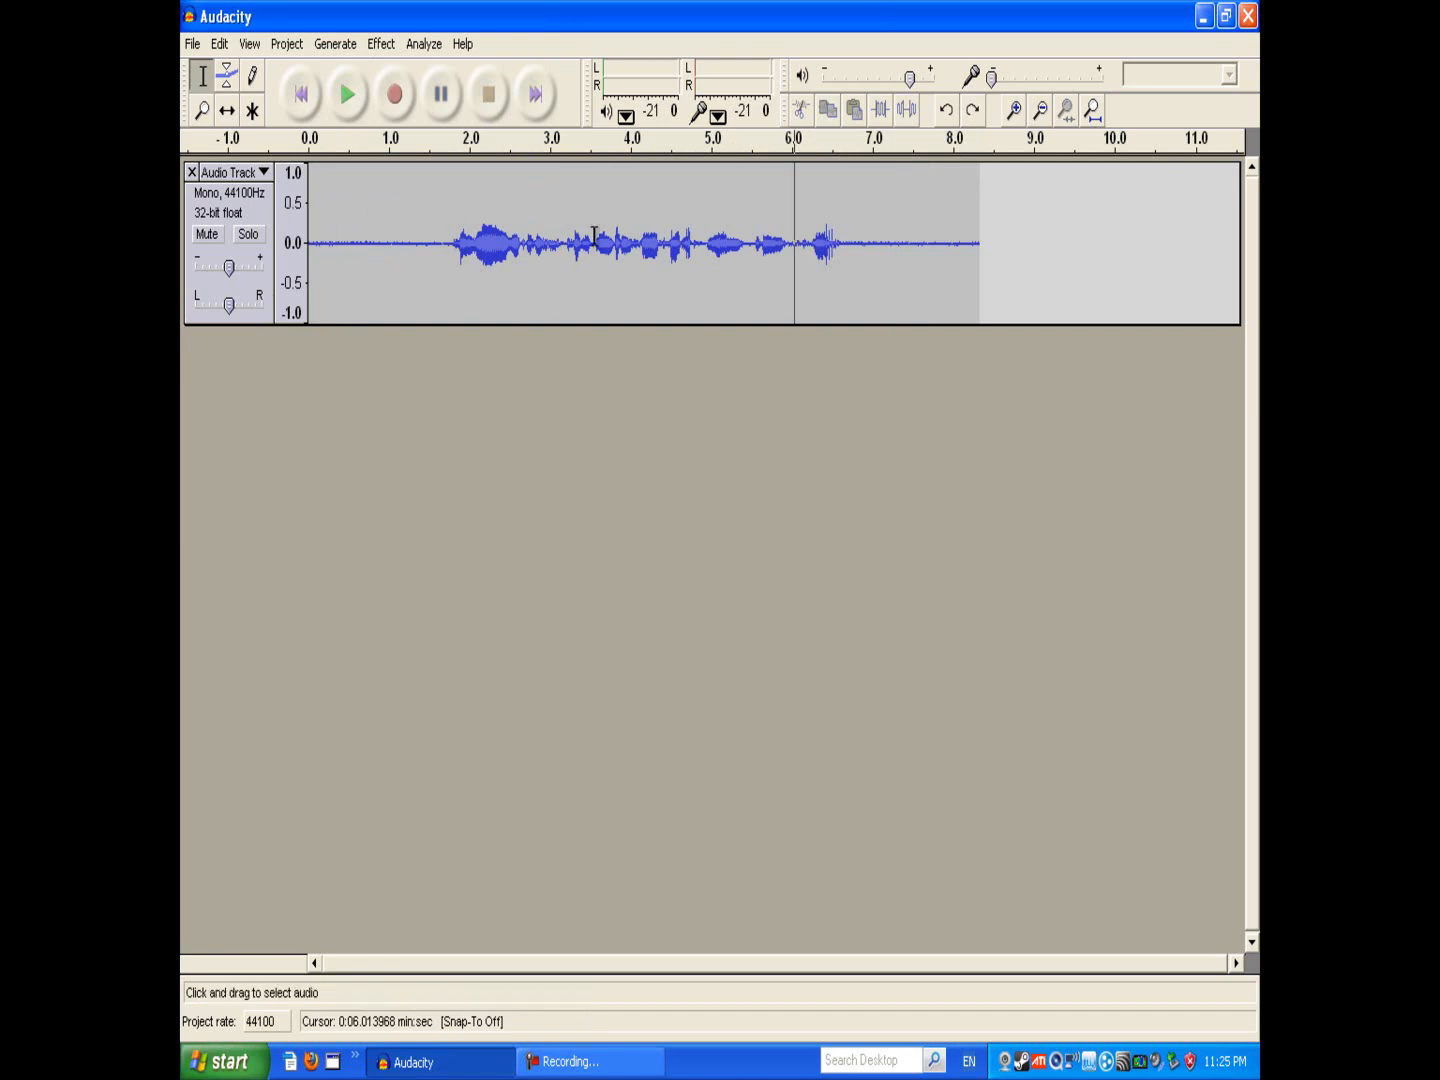
left_click_drag(312, 250, 839, 264)
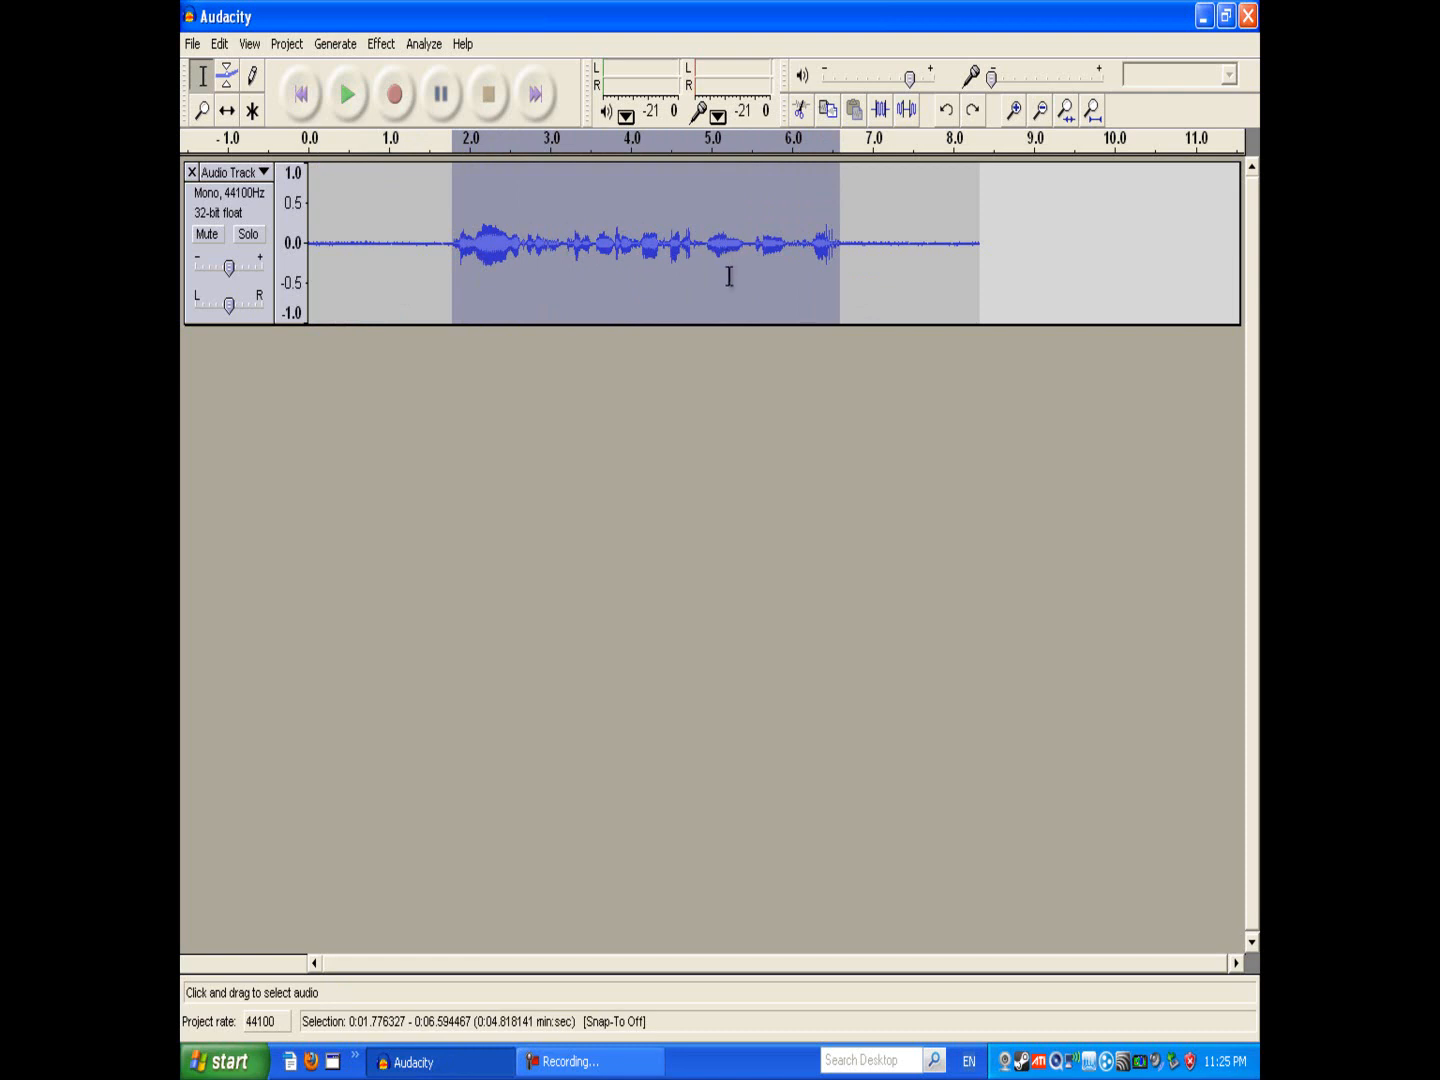
left_click(402, 240)
left_click_drag(402, 240, 353, 241)
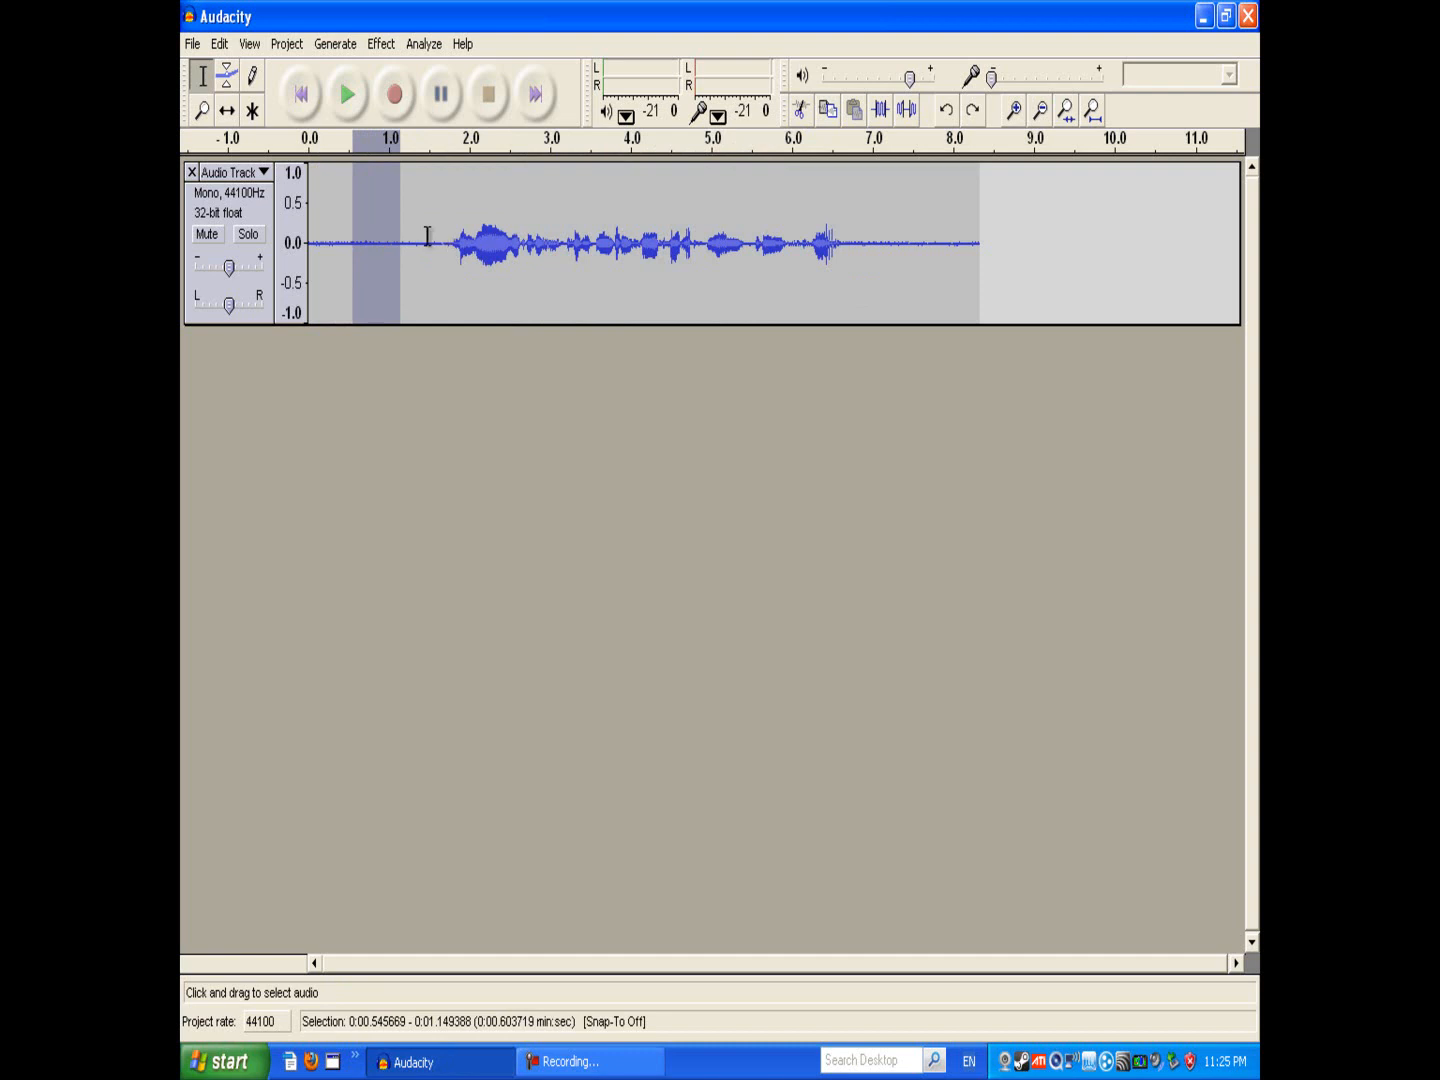
left_click(345, 229)
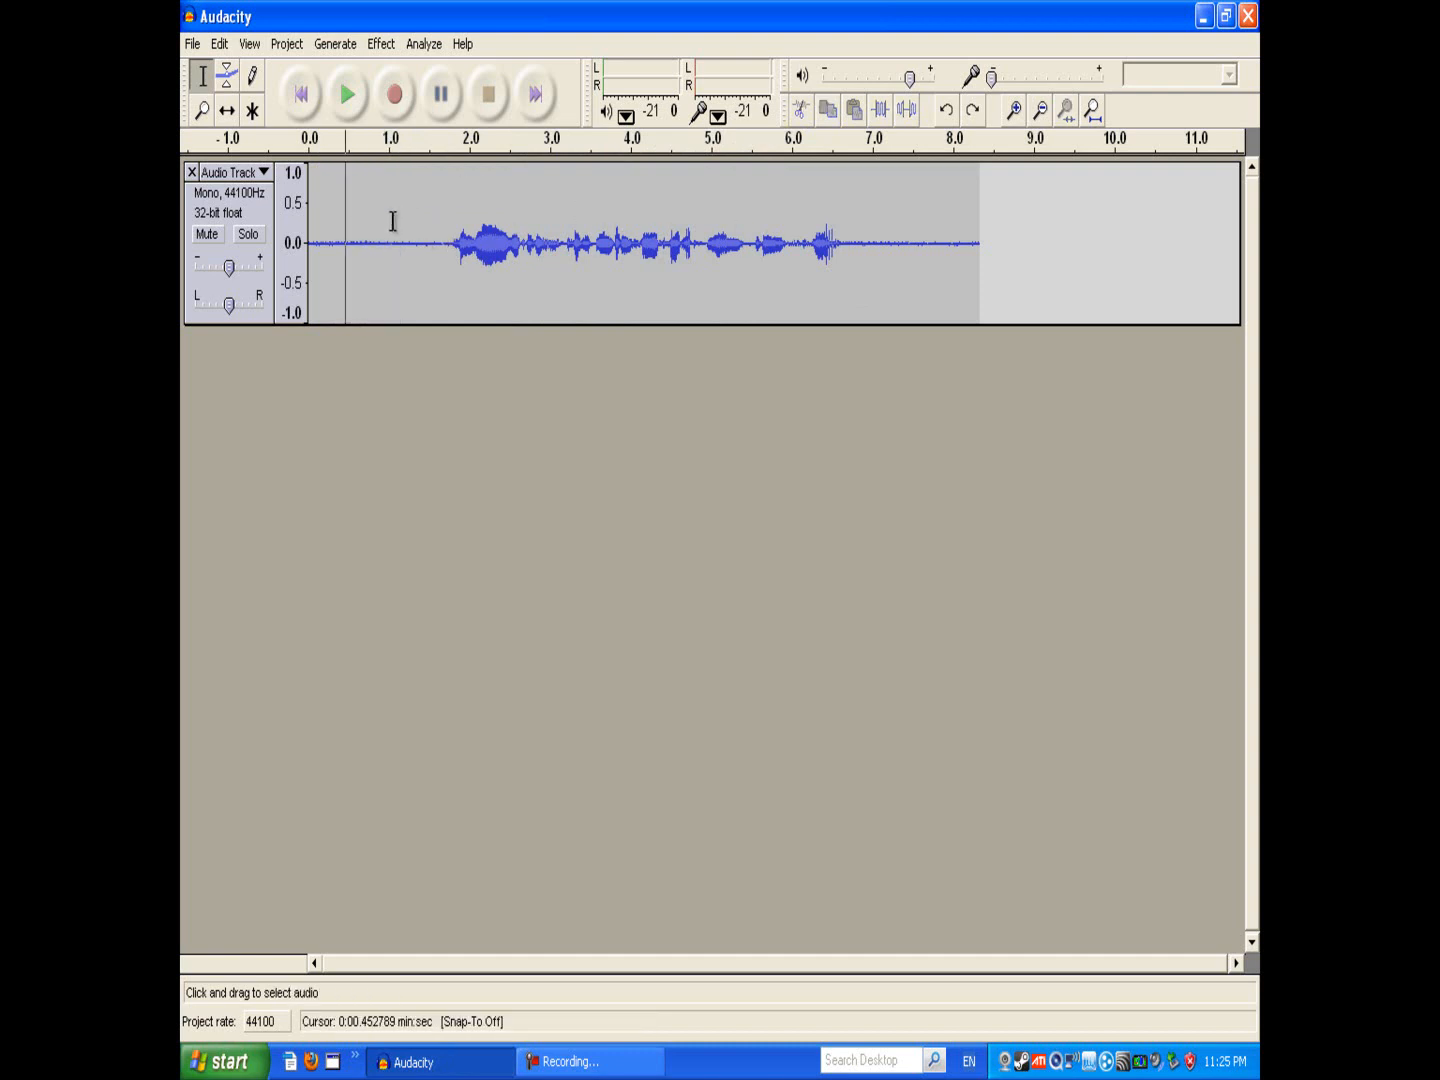
left_click(448, 240)
left_click(453, 240)
left_click_drag(843, 248, 290, 245)
left_click(586, 265)
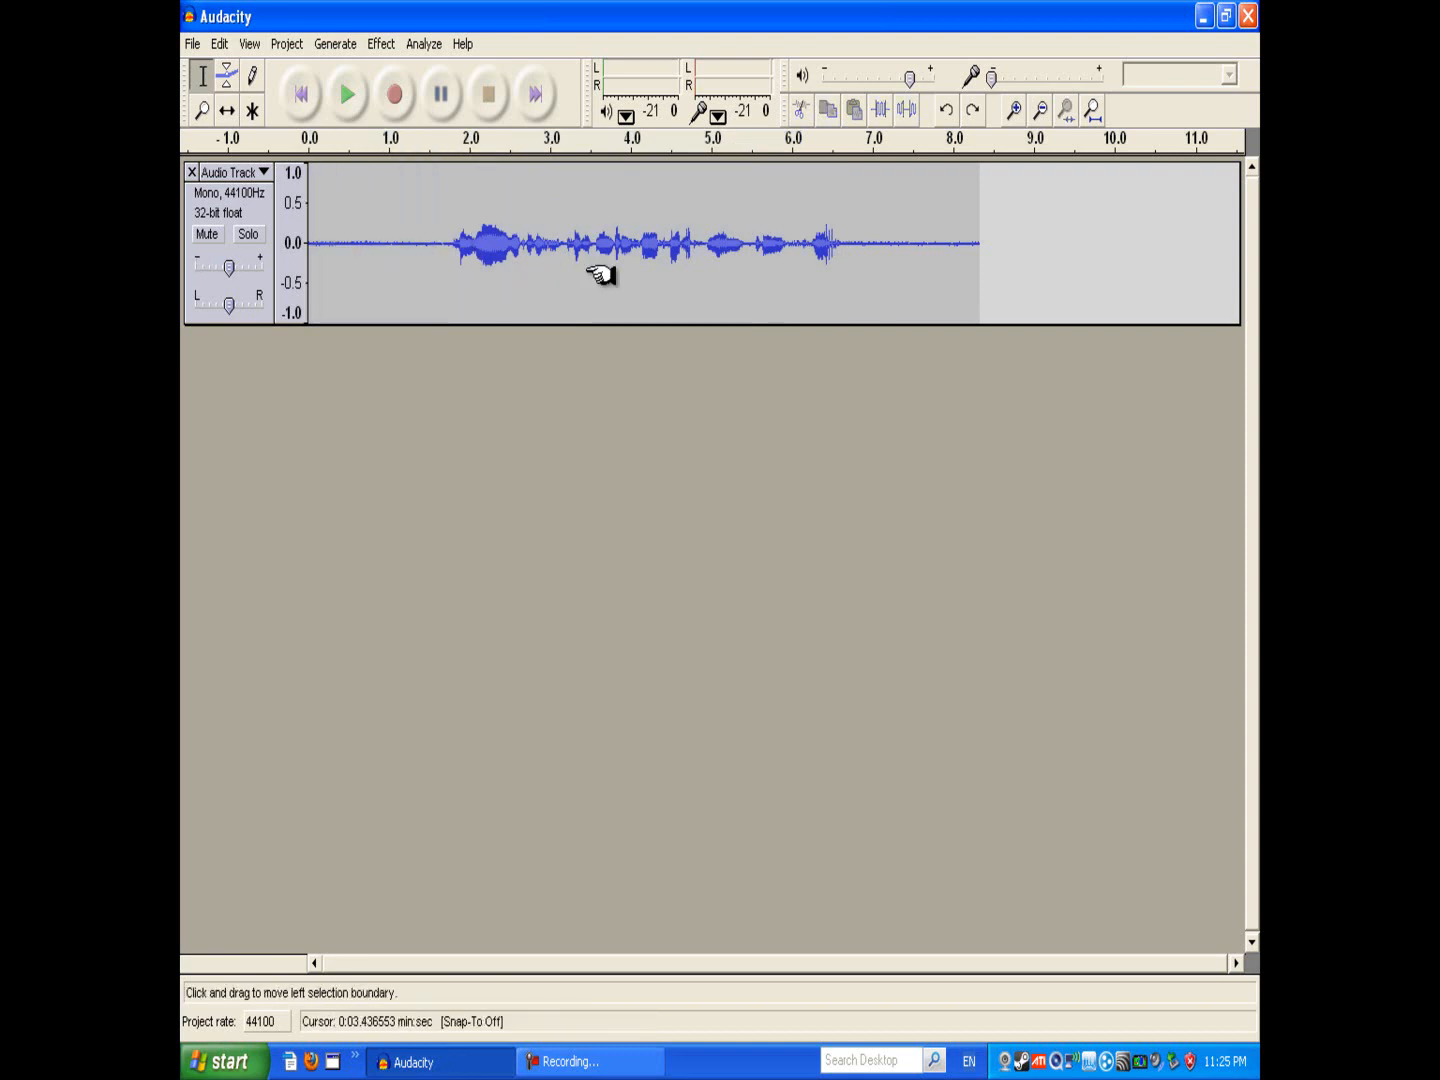
left_click(460, 276)
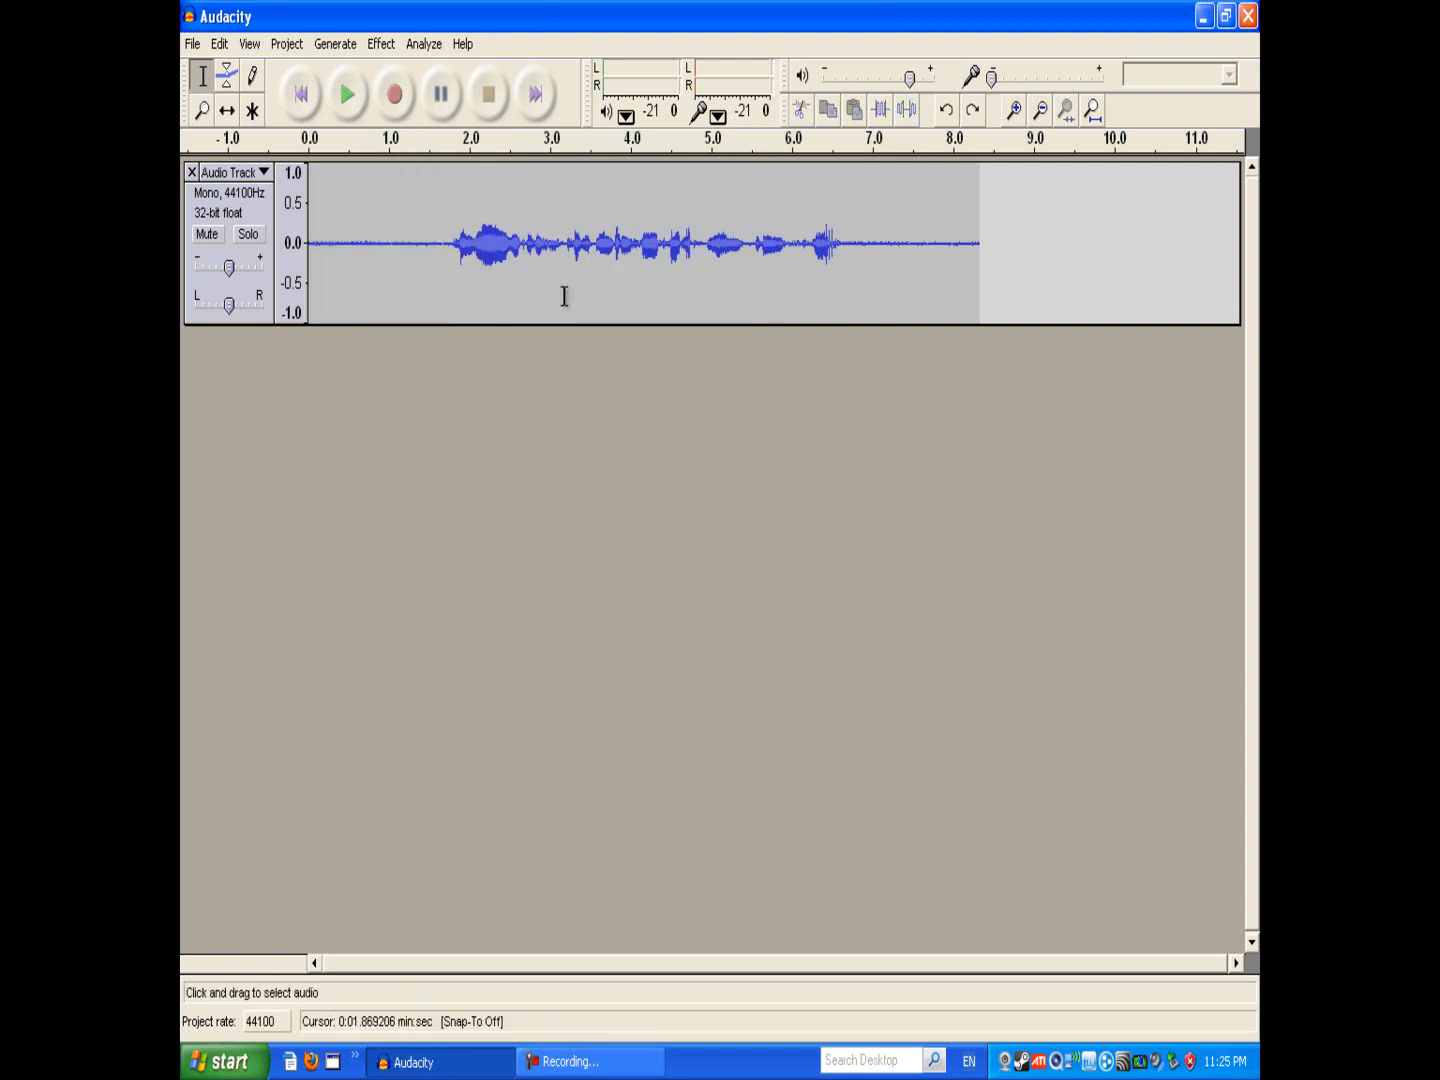
left_click(541, 255)
left_click(512, 240)
left_click(485, 232)
left_click(460, 236)
left_click(445, 236)
left_click(448, 236)
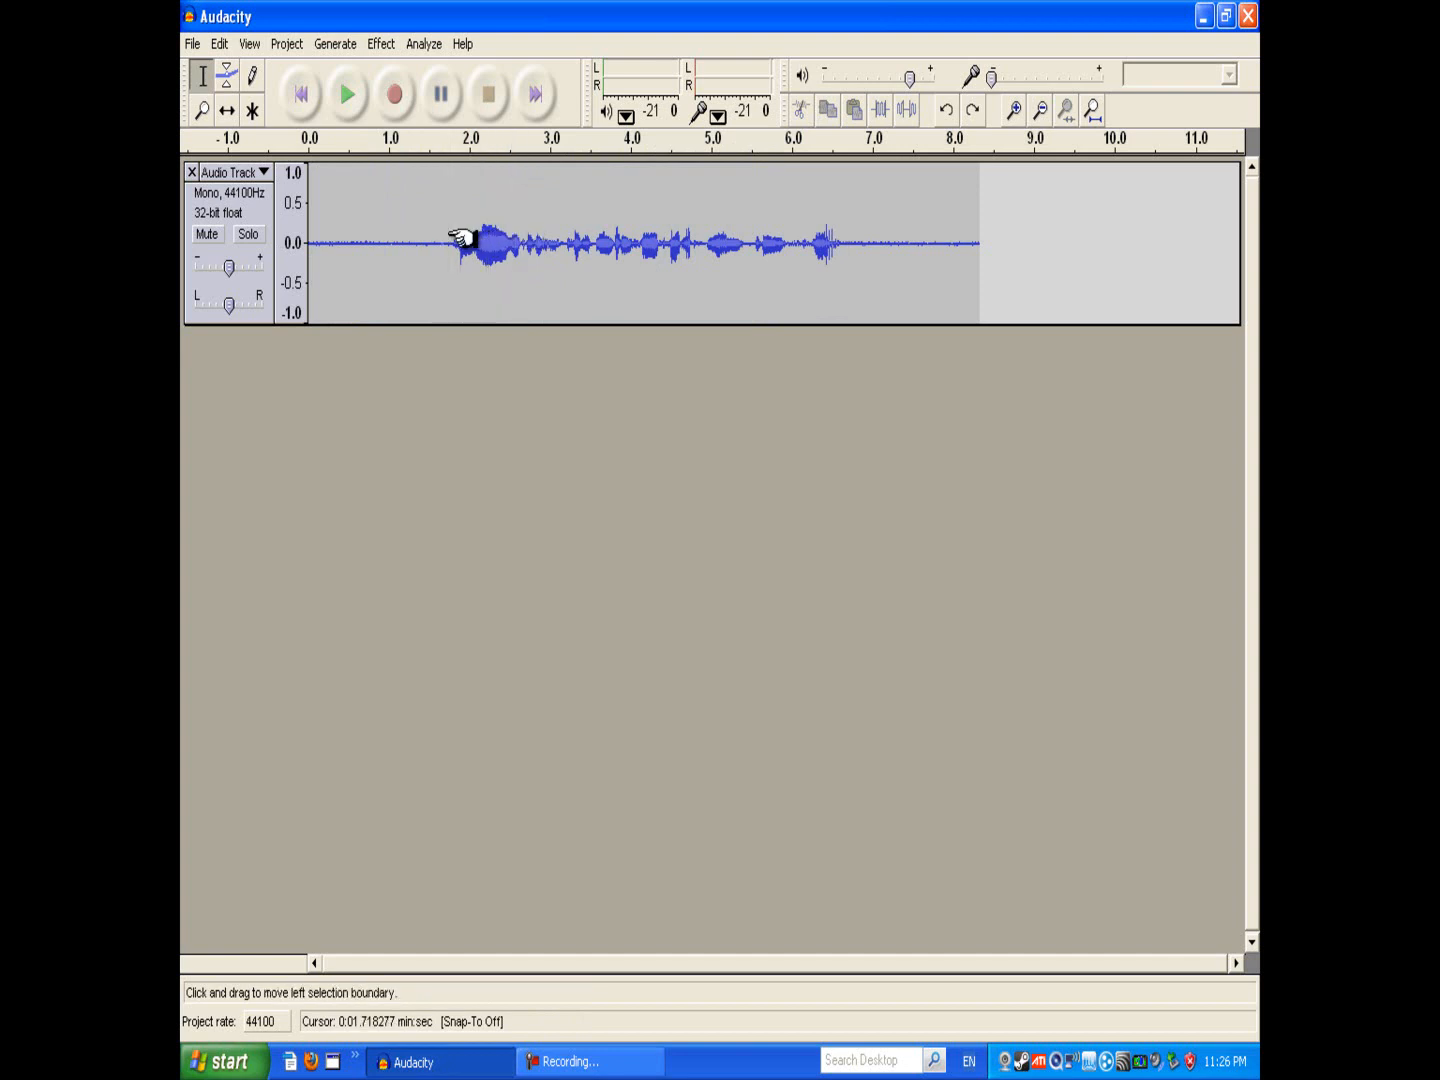
Step: Select the noise-only silence at the start of the track and capture it as the Noise Removal noise profile
left_click_drag(451, 232, 231, 267)
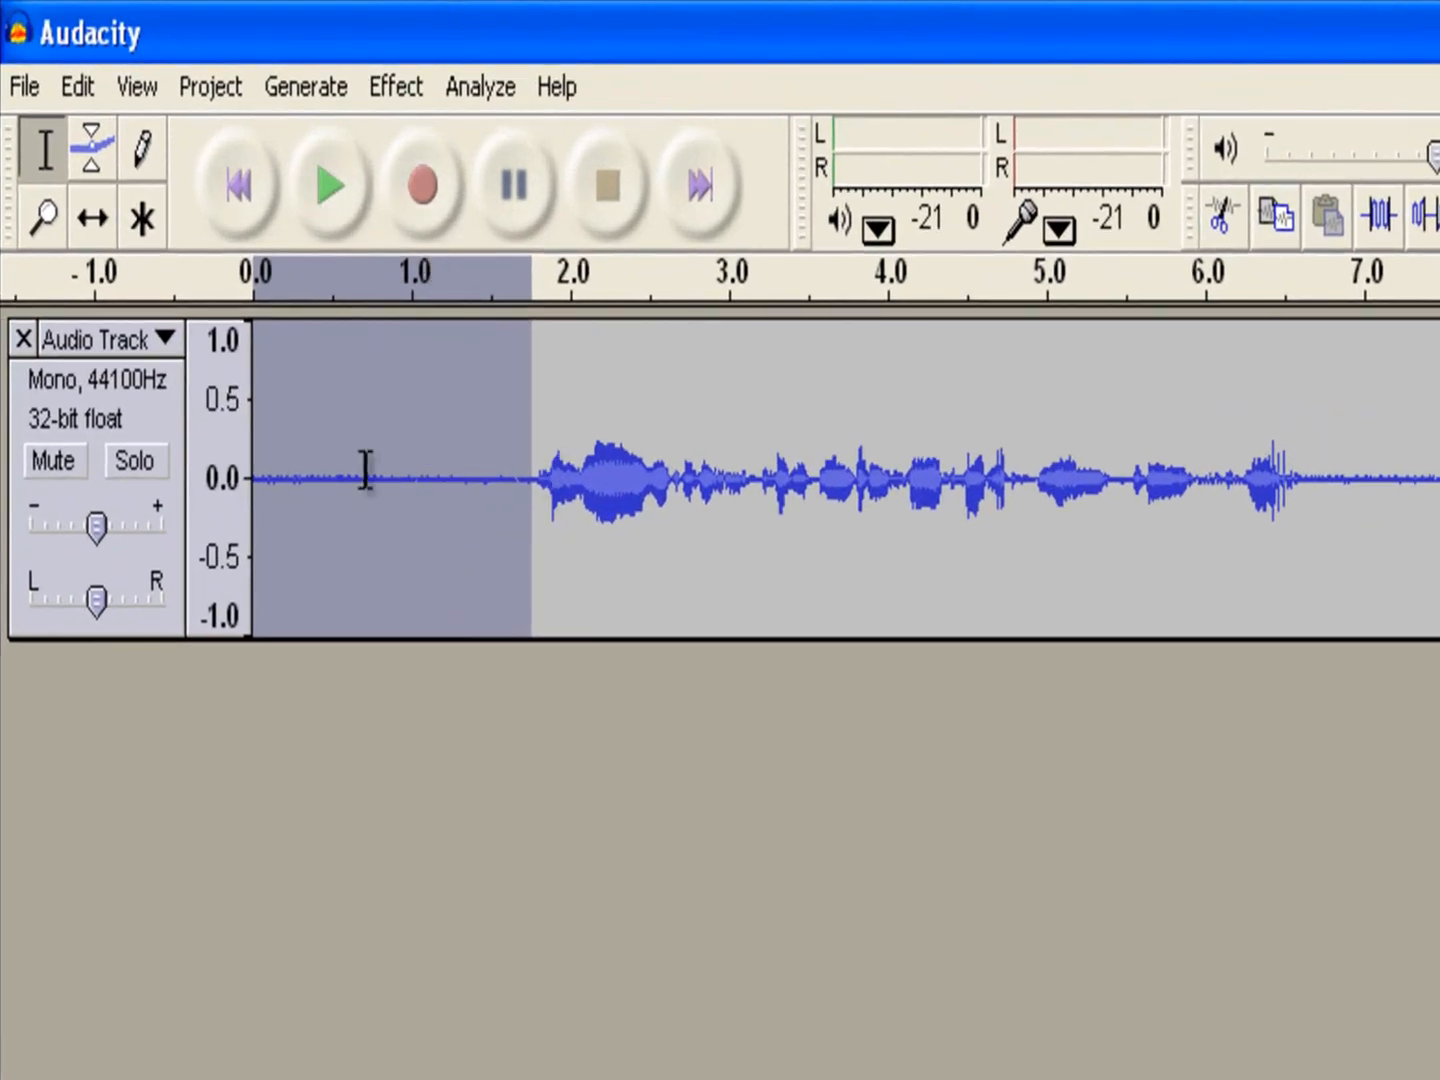
left_click(401, 97)
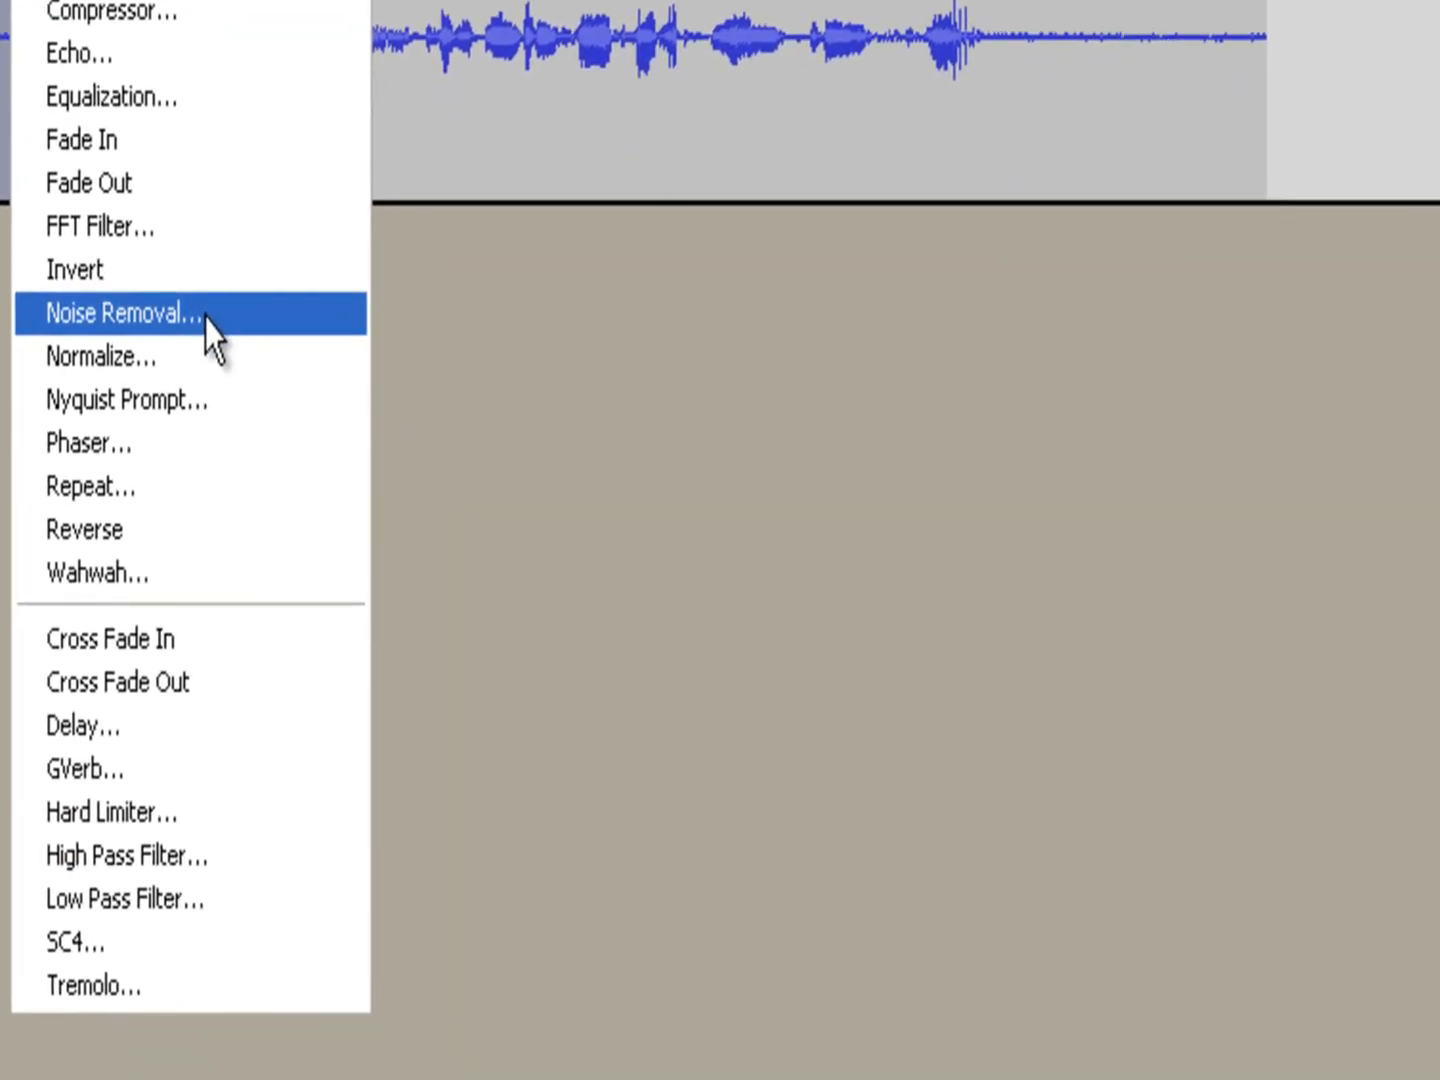
left_click(227, 334)
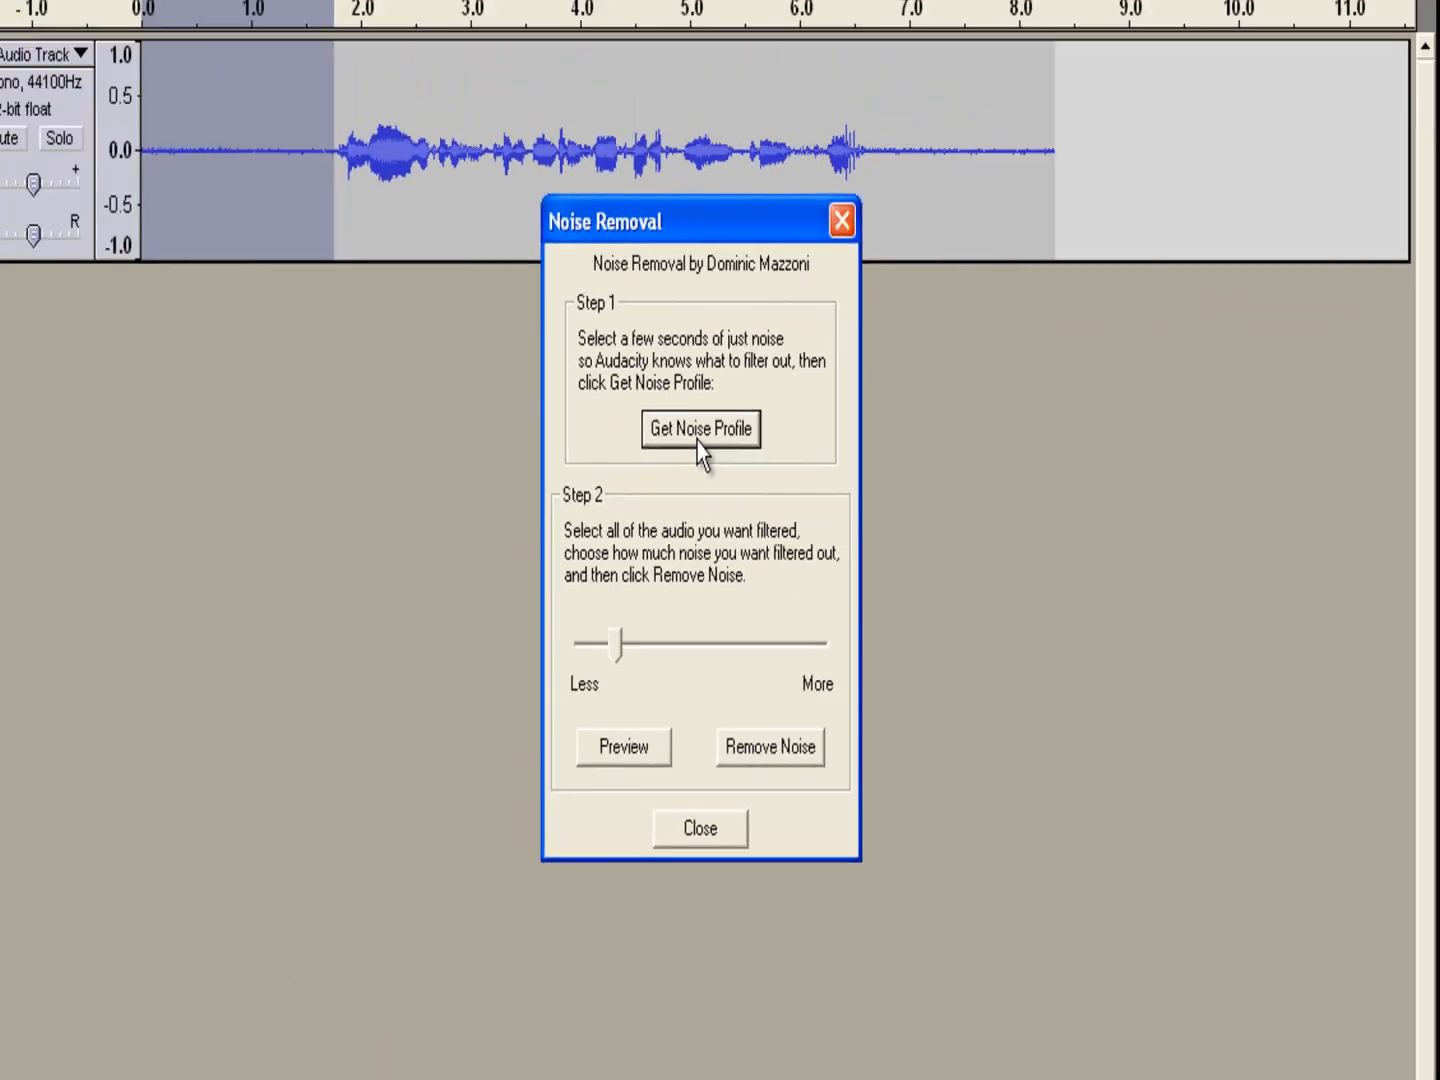
left_click(657, 400)
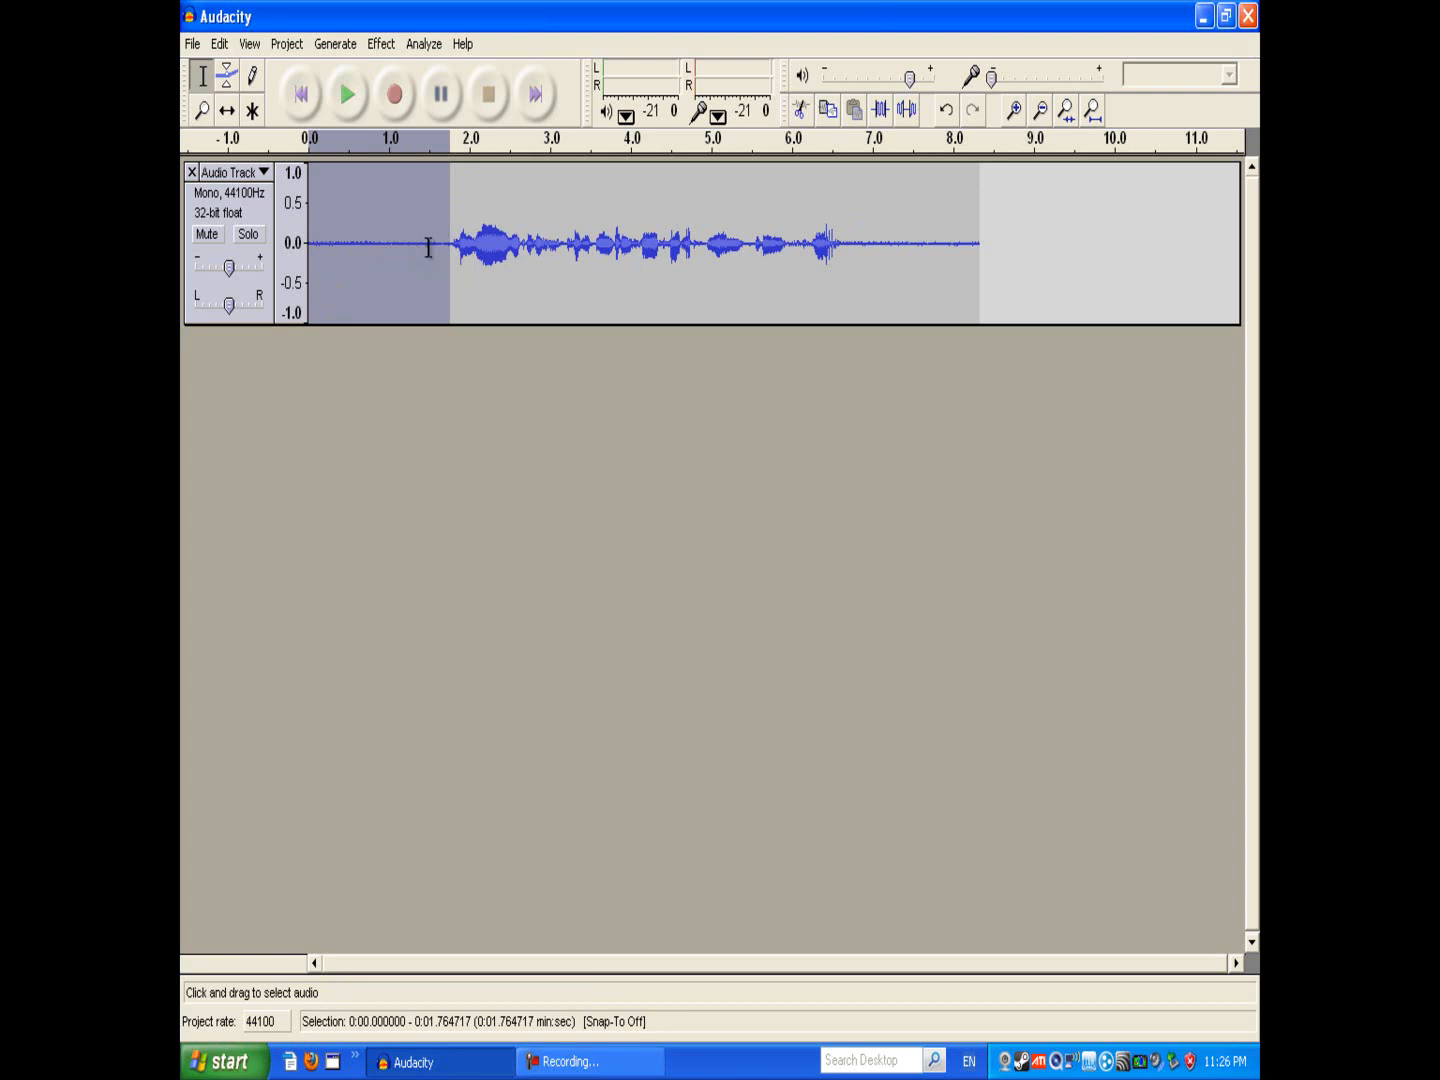
Step: Select the whole recording and preview Noise Removal with the reduction slider set near Less
left_click(1019, 255)
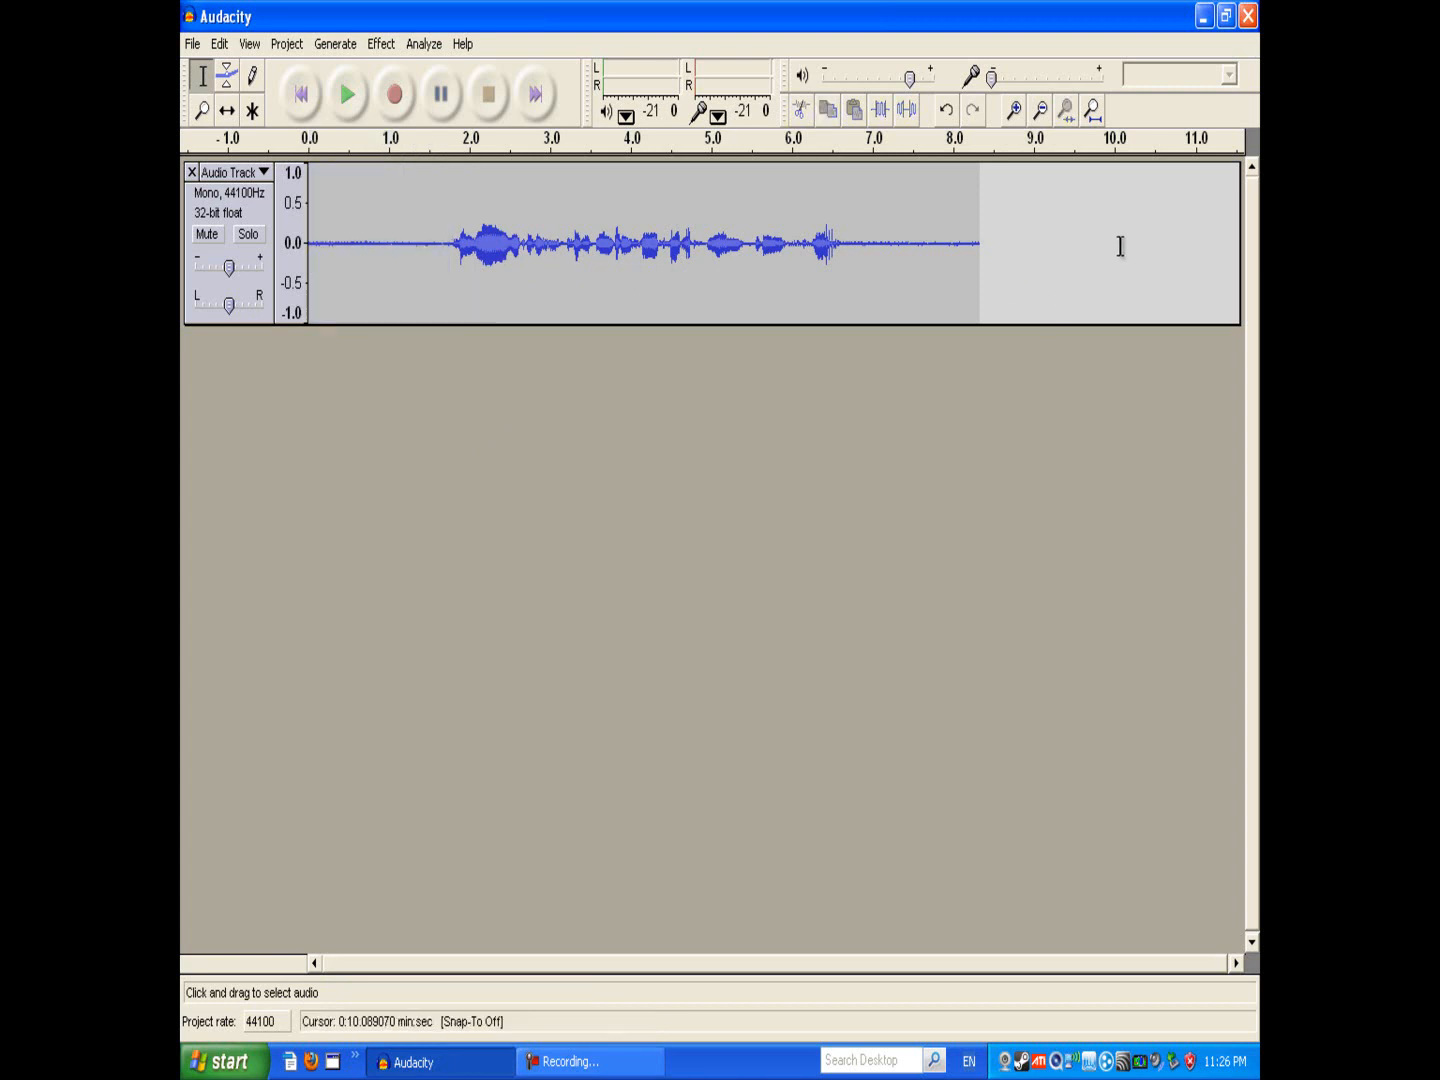
left_click_drag(1032, 255, 219, 248)
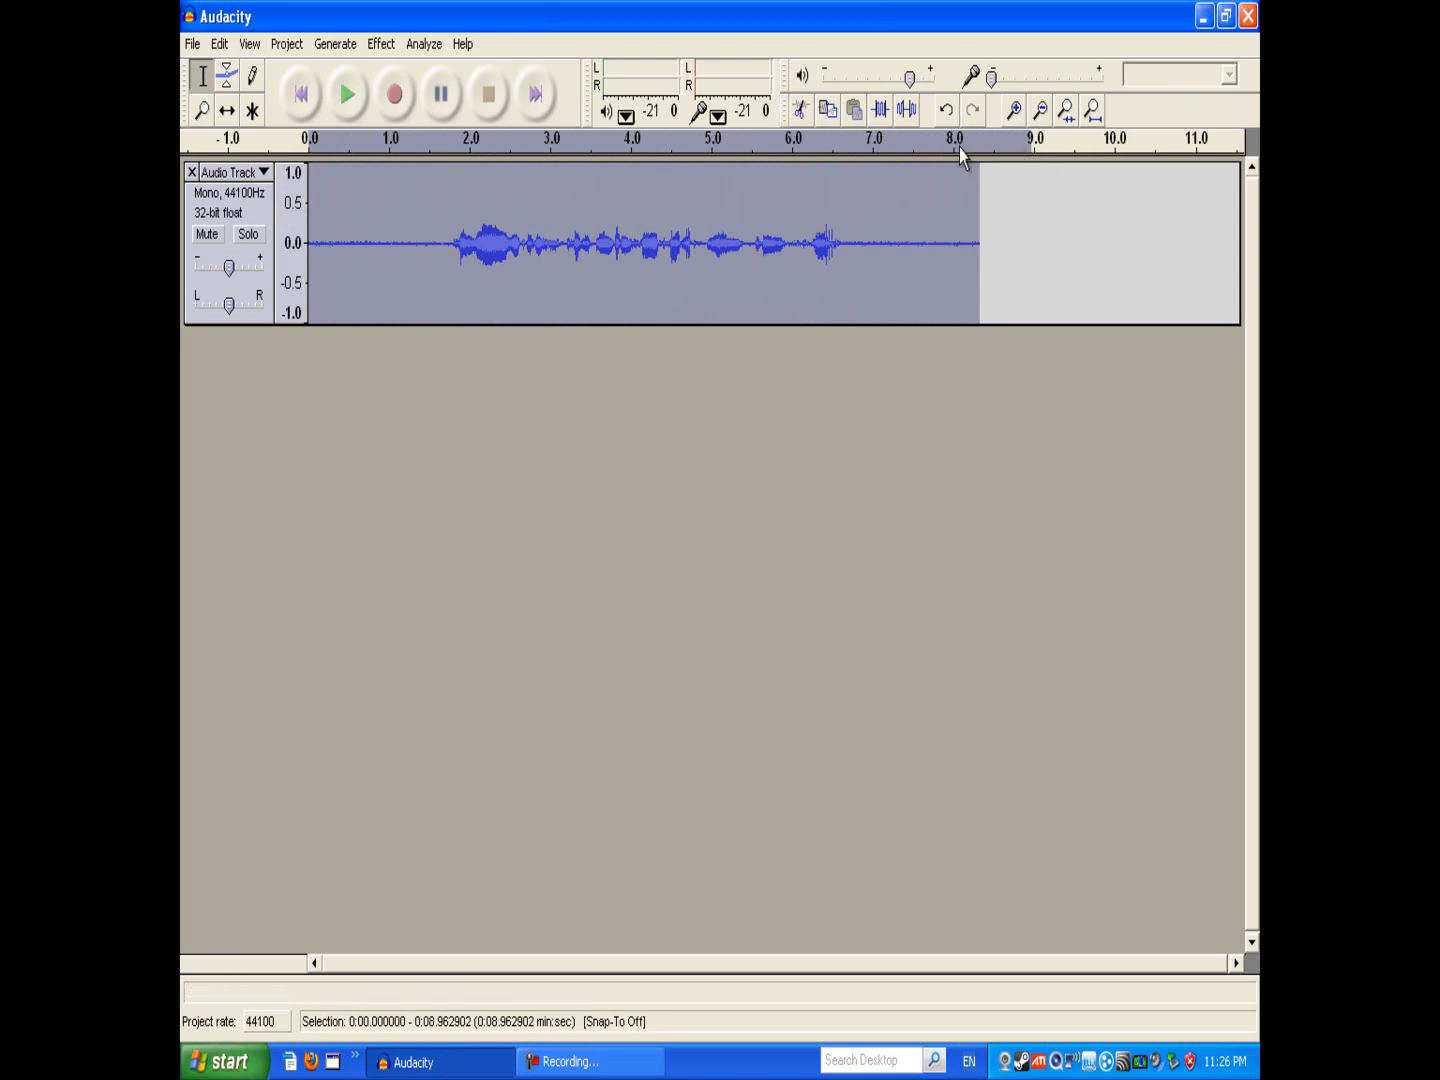
left_click(338, 44)
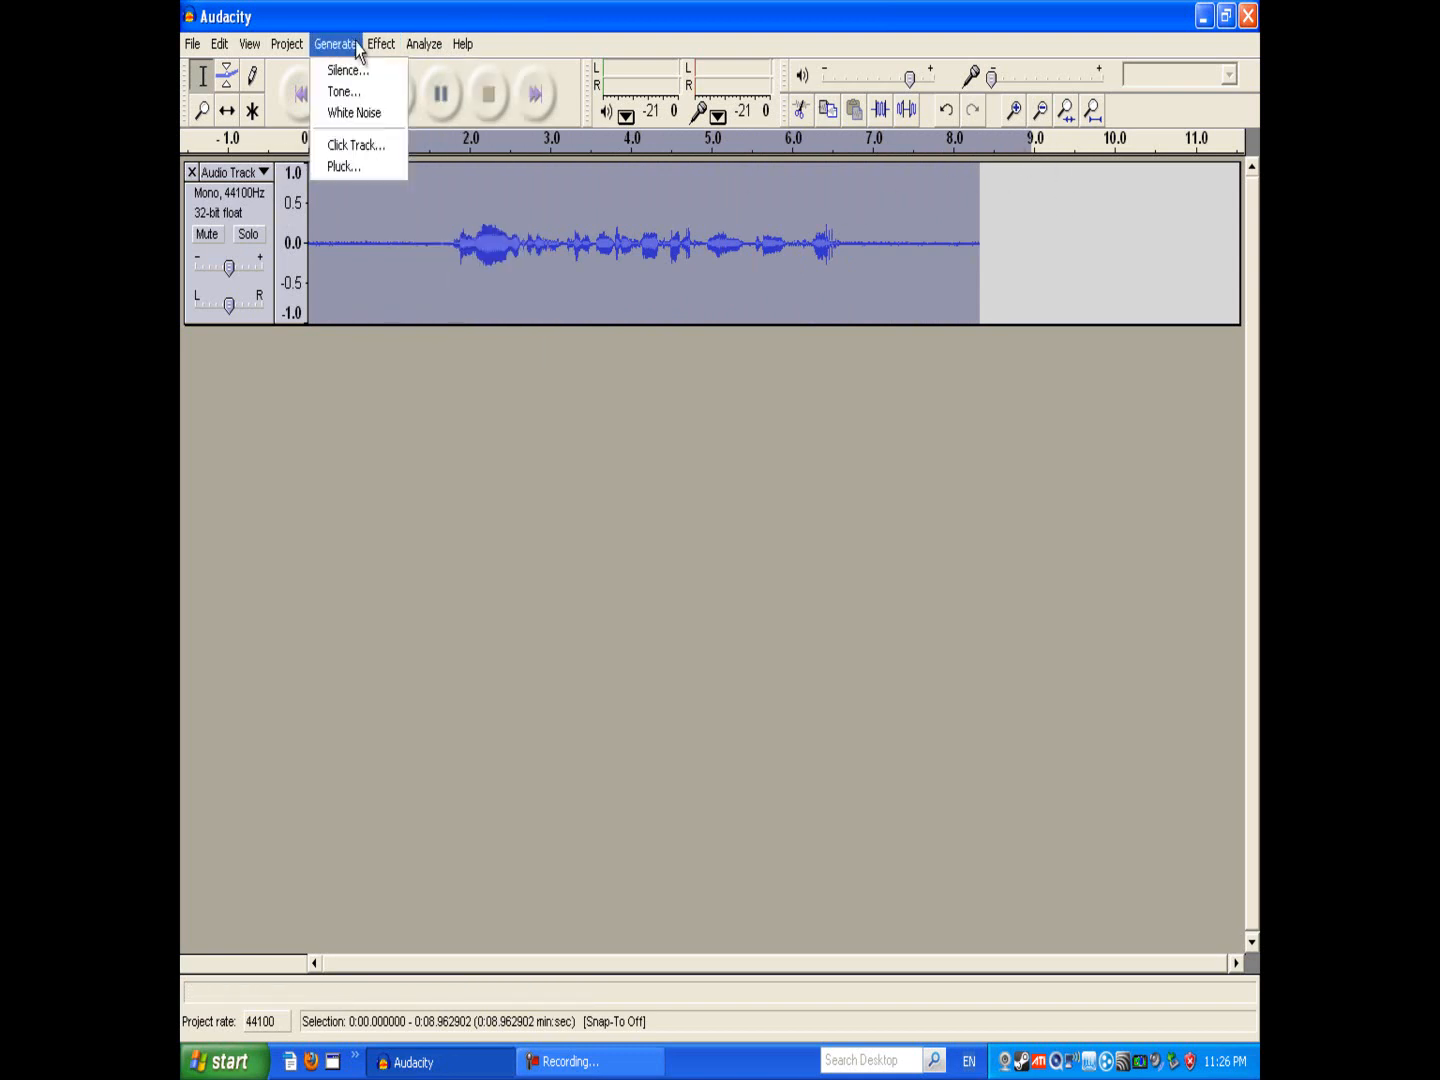
mouse_move(378, 40)
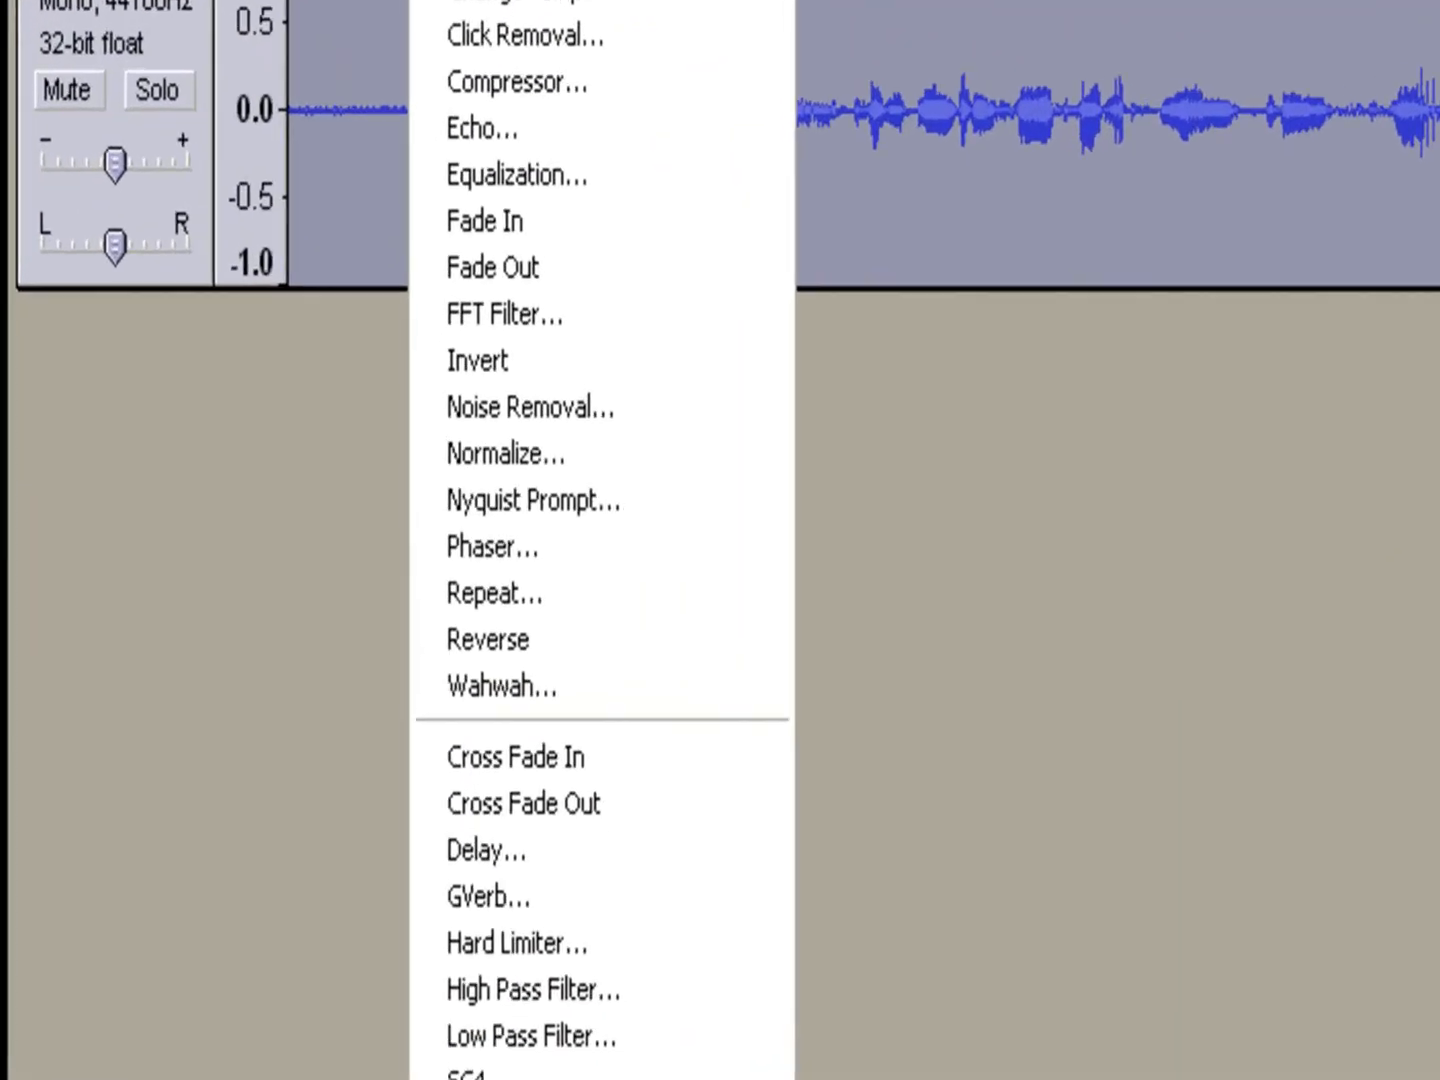
left_click(634, 378)
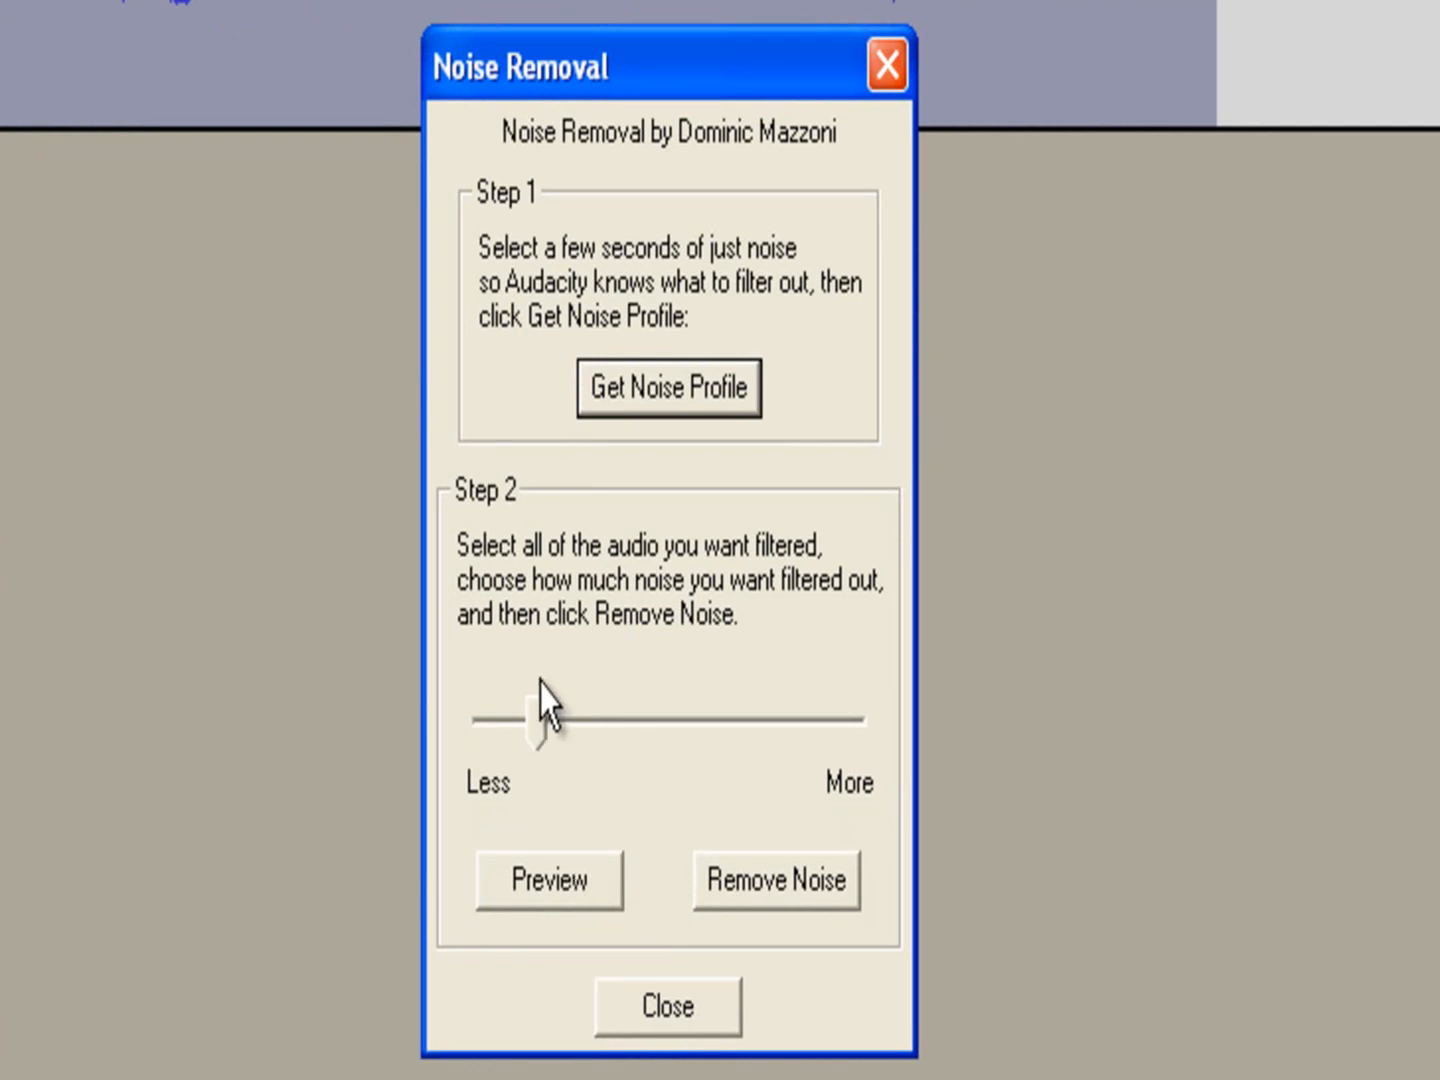
left_click(545, 720)
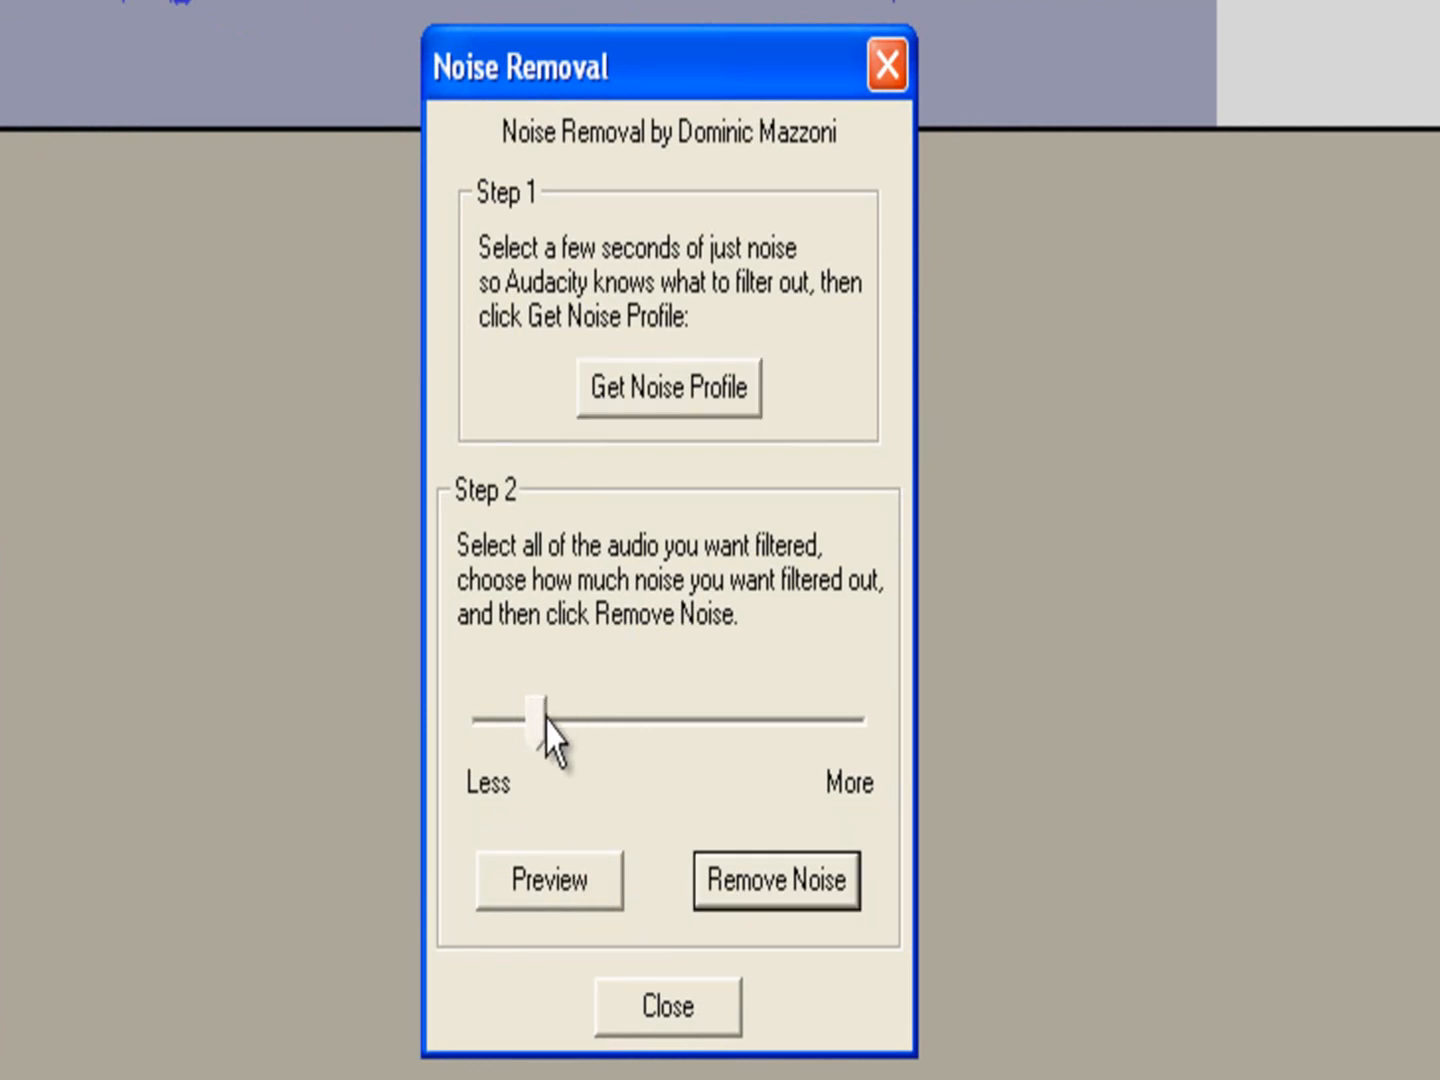
mouse_move(533, 718)
left_mouse_down()
mouse_move(553, 714)
mouse_move(503, 718)
mouse_move(903, 724)
mouse_move(511, 720)
mouse_move(532, 704)
mouse_move(546, 714)
mouse_move(526, 720)
left_mouse_up()
left_click_drag(649, 80, 535, 122)
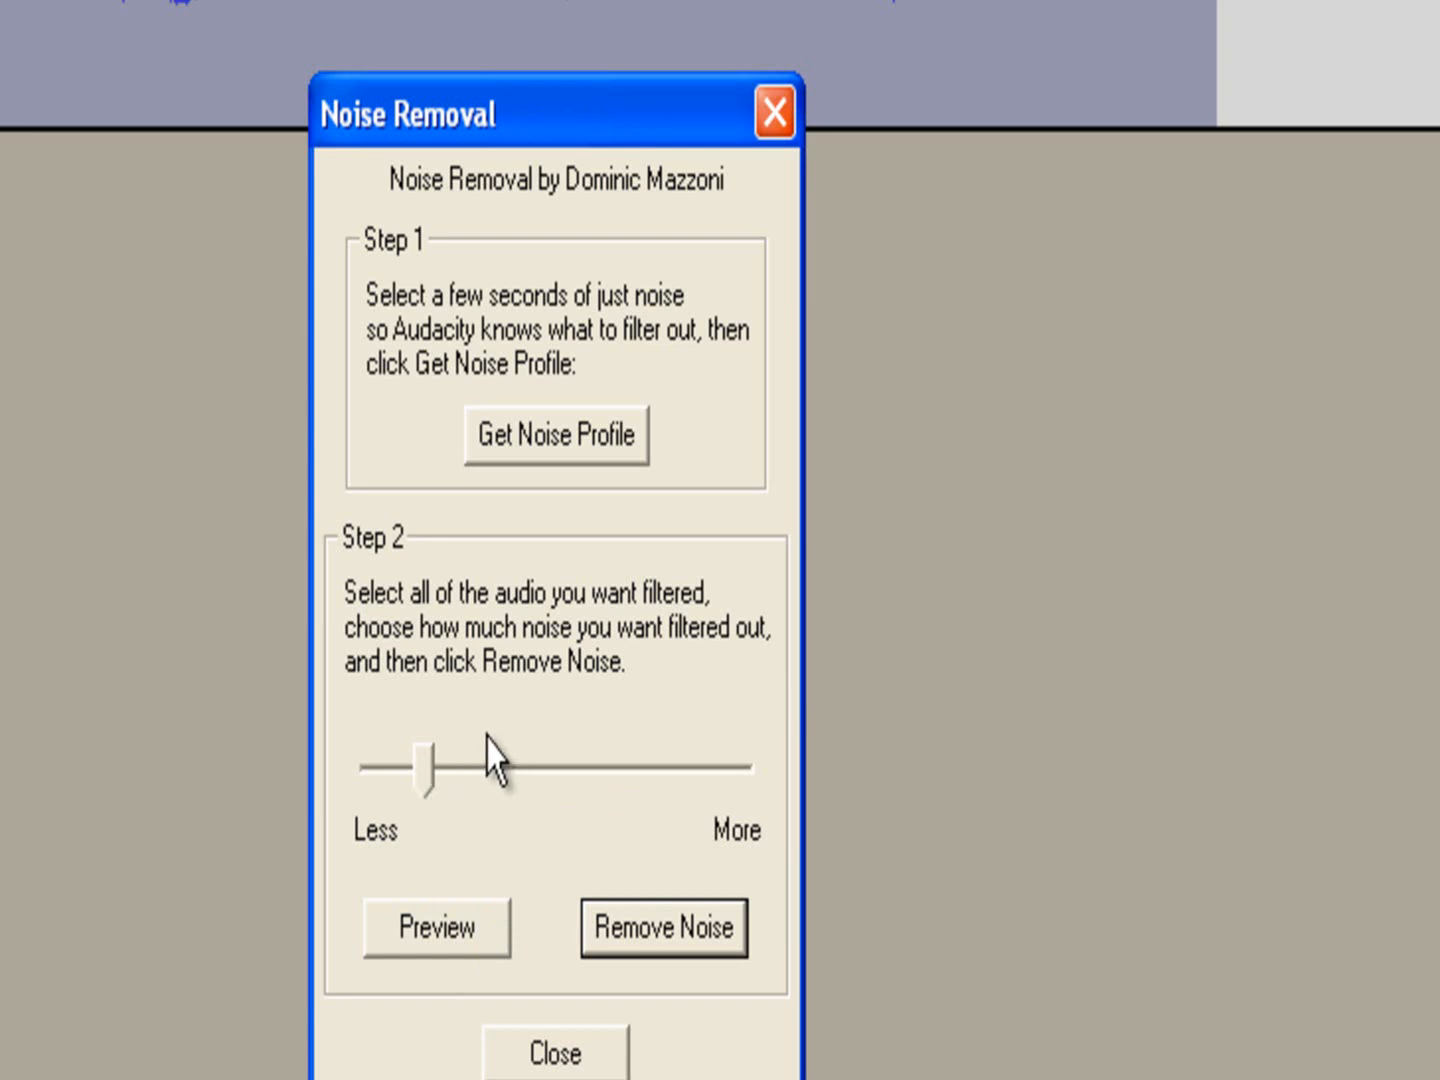
mouse_move(427, 757)
left_mouse_down()
mouse_move(405, 757)
mouse_move(432, 775)
left_mouse_up()
left_click_drag(414, 758, 397, 797)
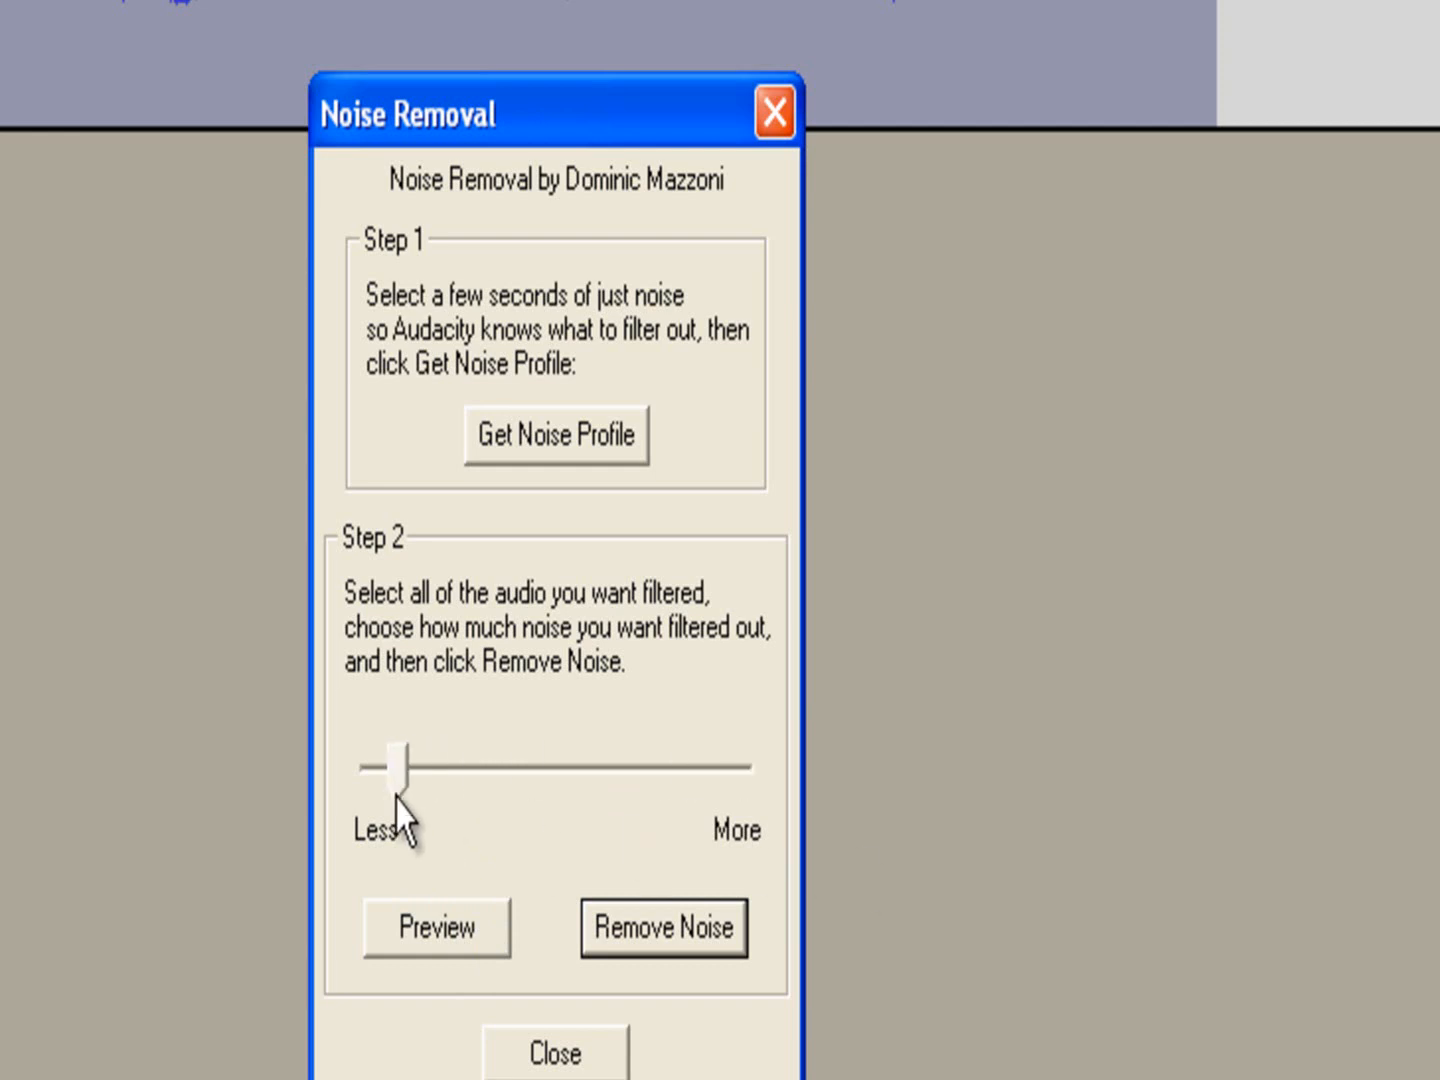
left_click(450, 930)
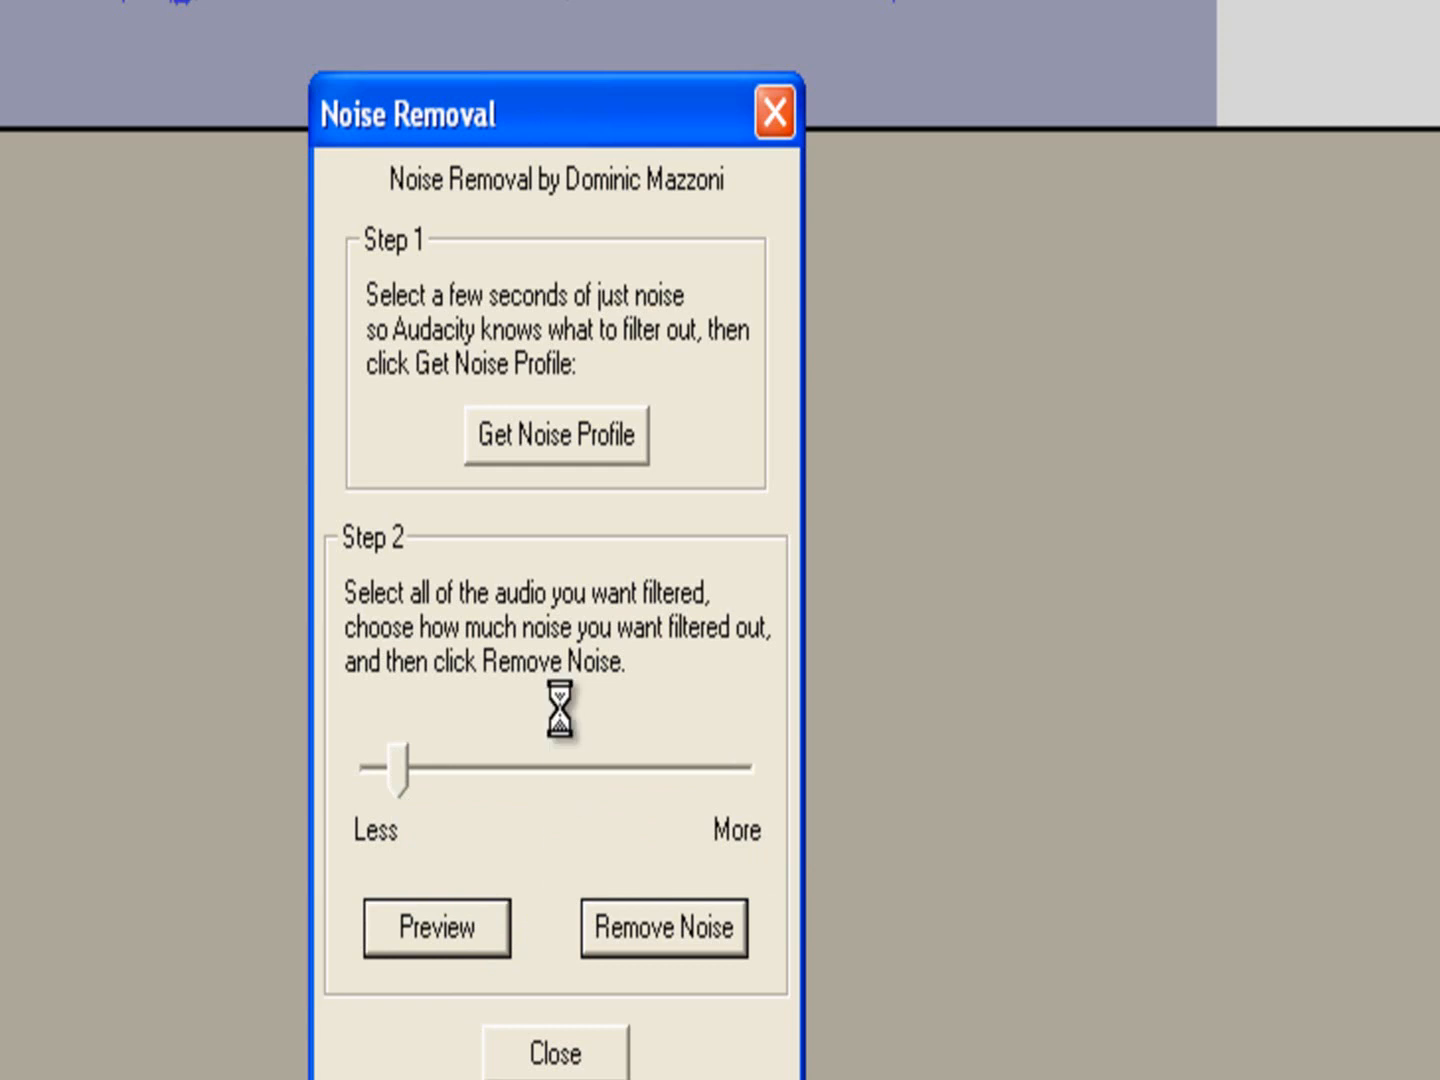
Step: Fine-tune the noise reduction slider, preview again, and apply Remove Noise to the whole recording
left_click(411, 777)
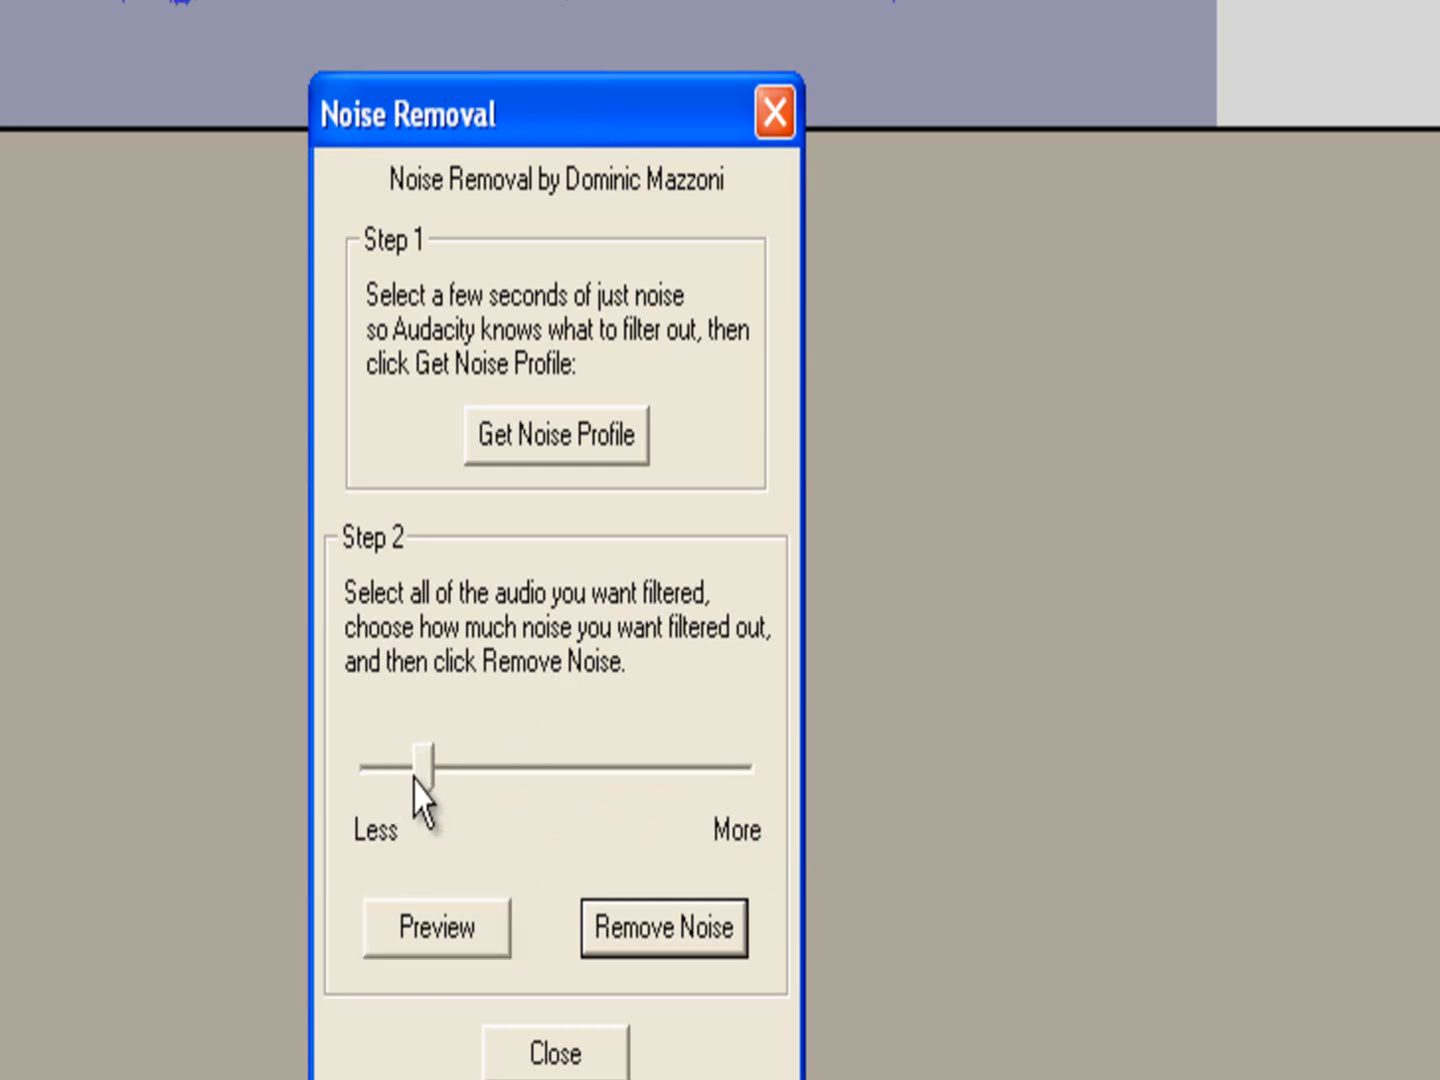
left_click(468, 930)
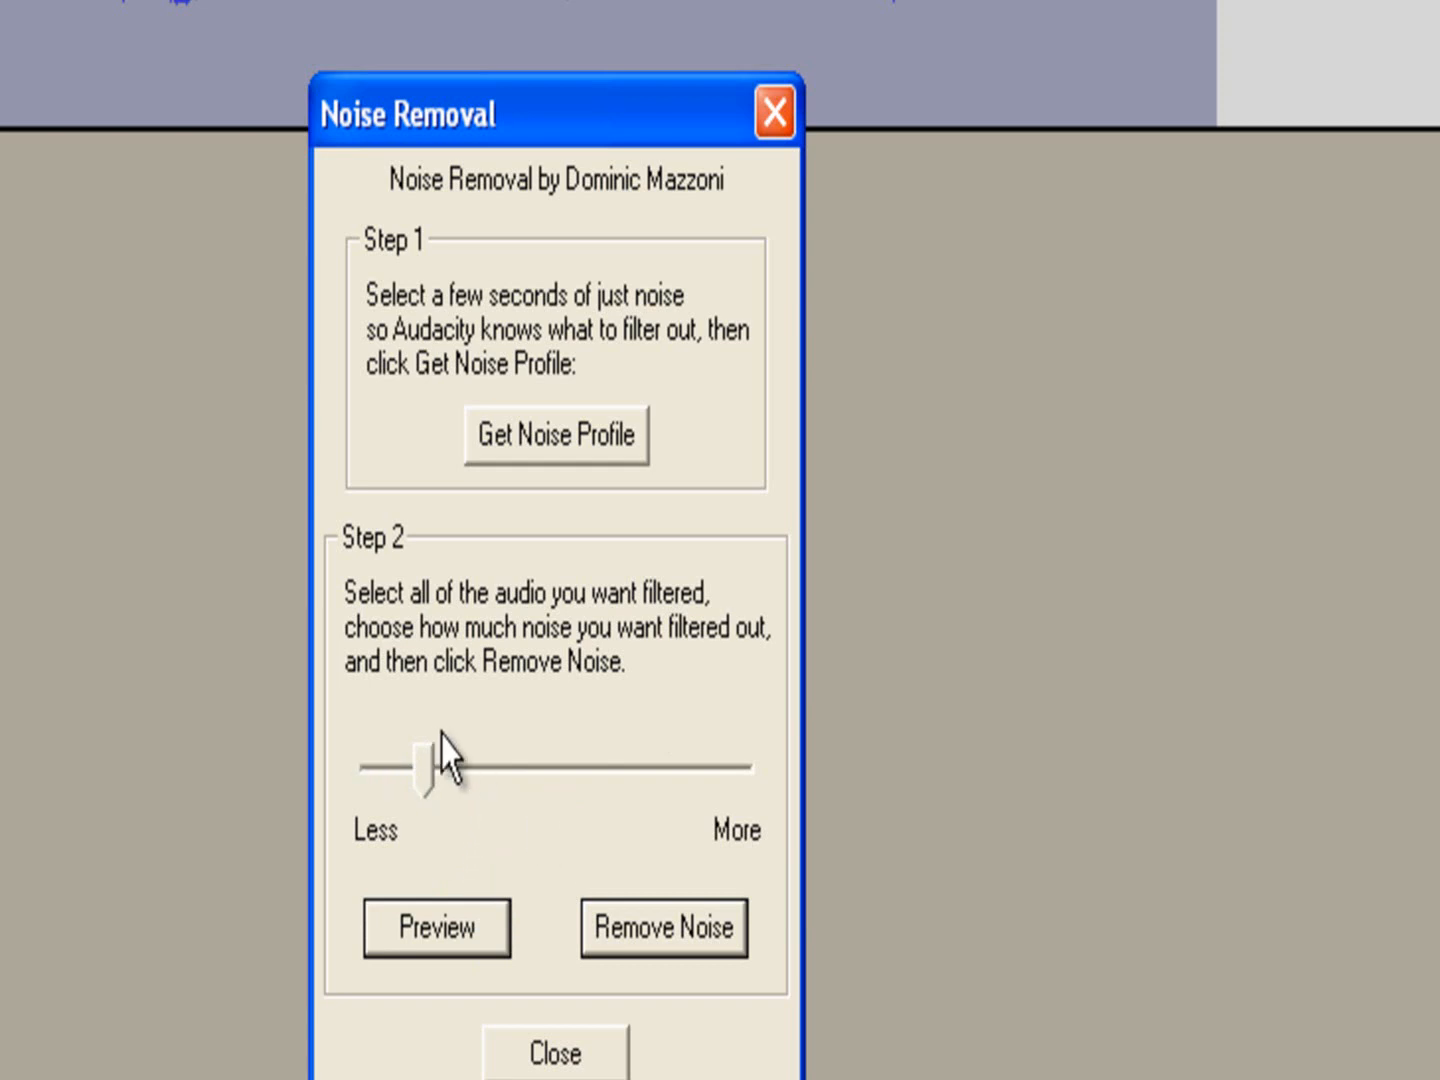
left_click_drag(435, 775, 450, 770)
left_click(489, 922)
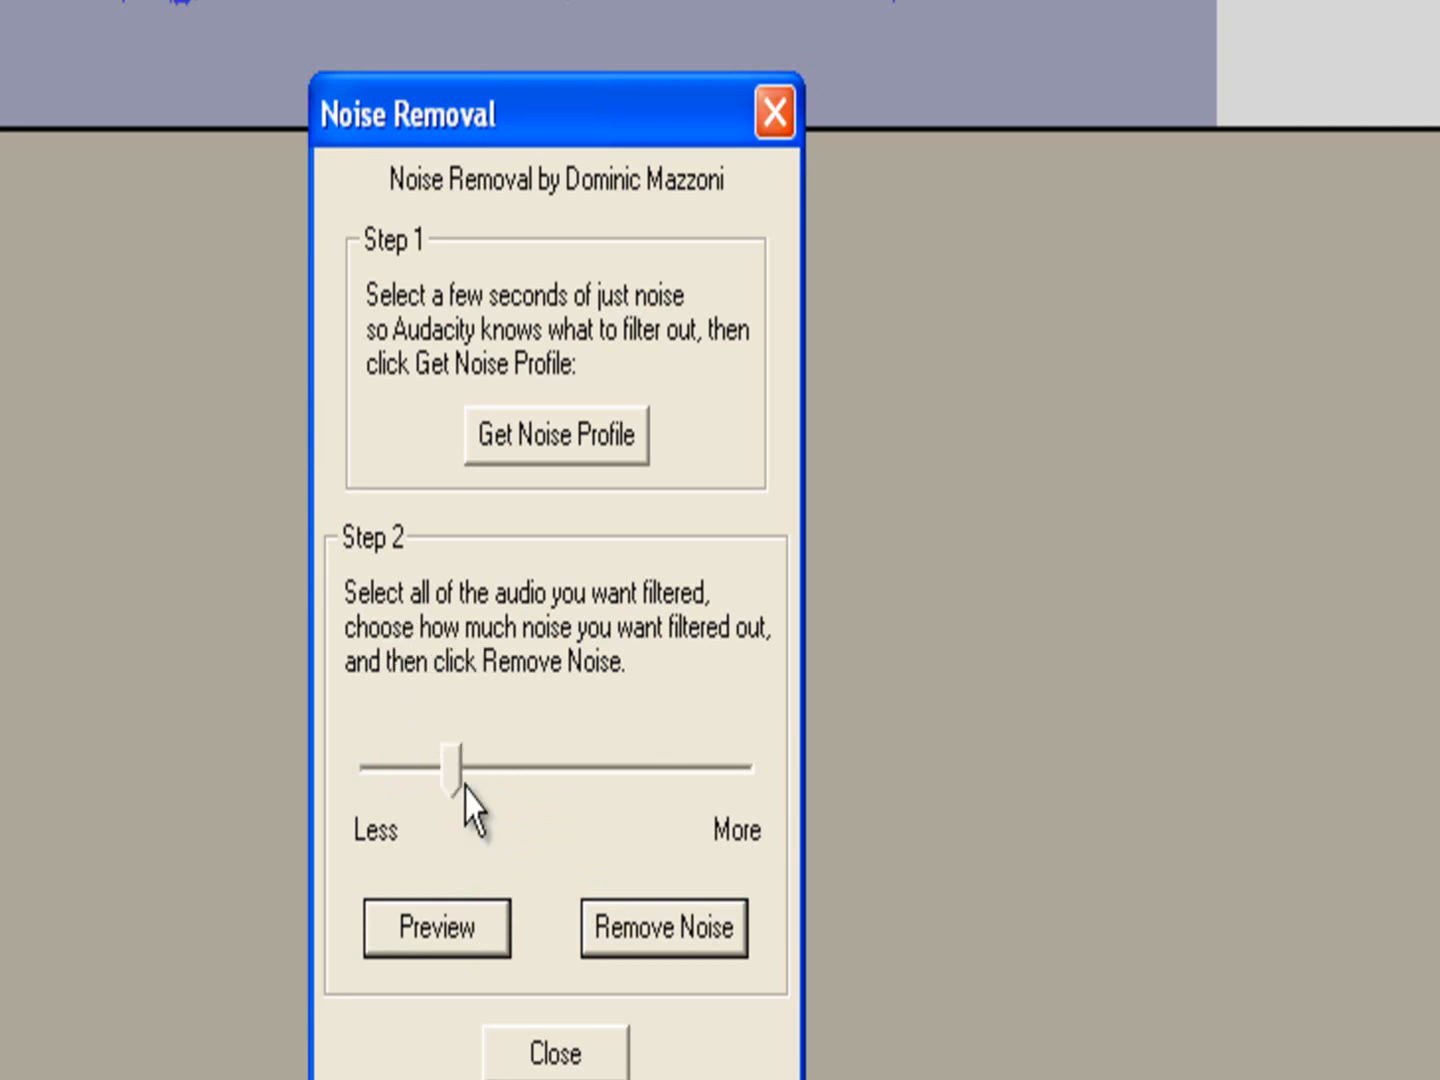
left_click_drag(466, 797, 440, 803)
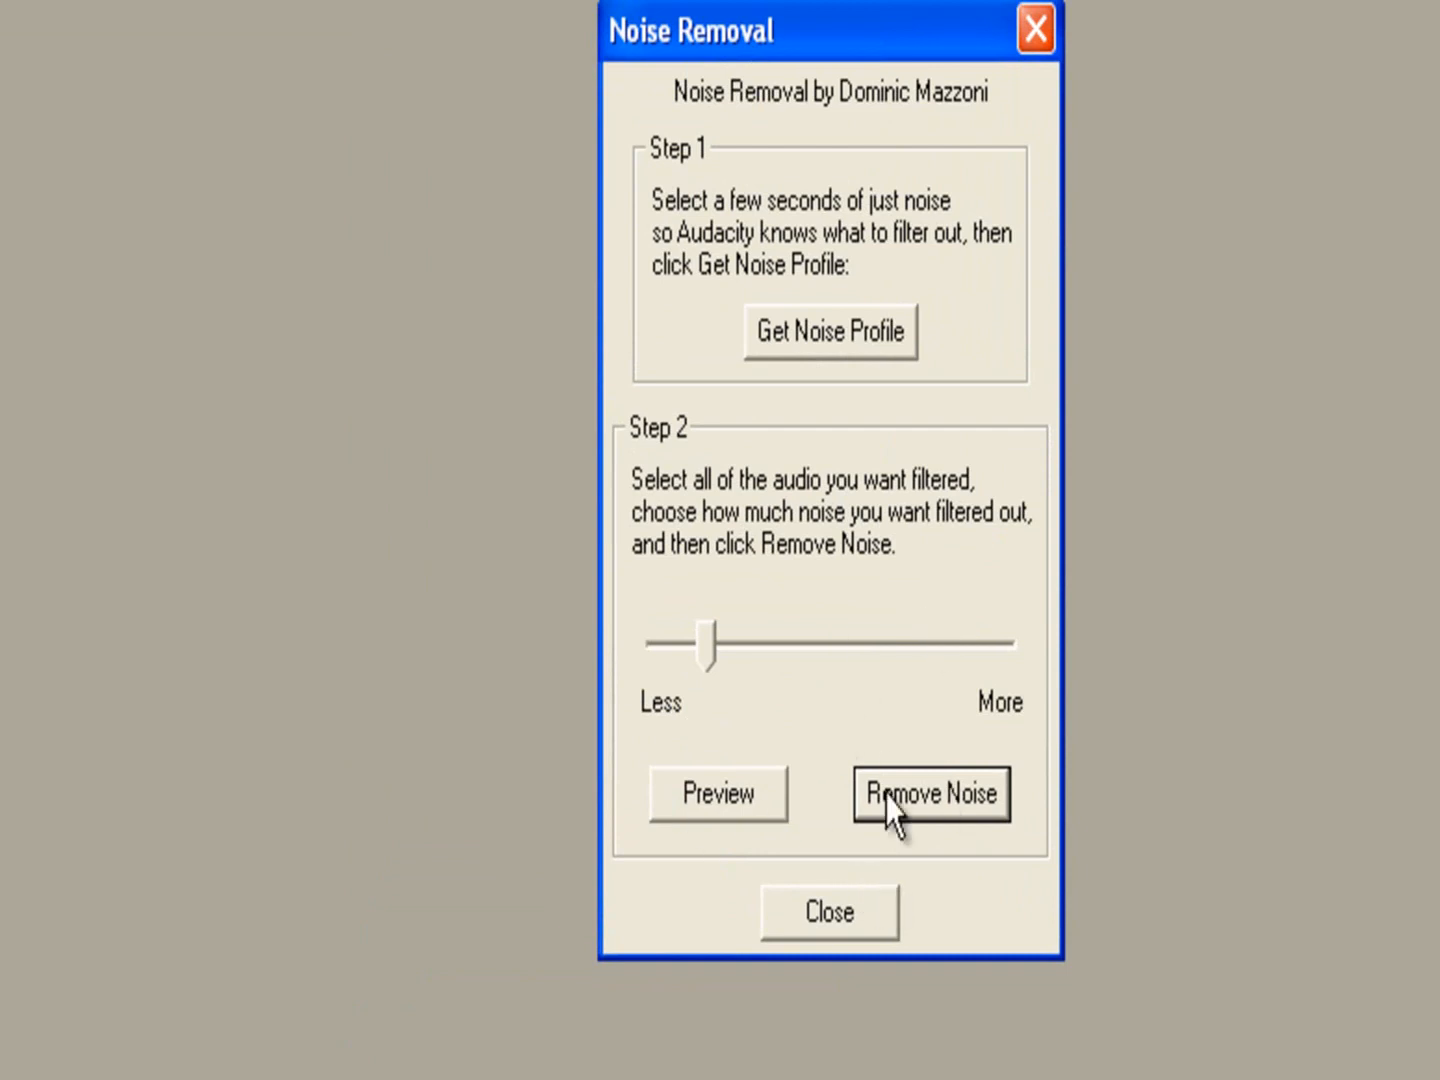
left_click_drag(868, 52, 733, 32)
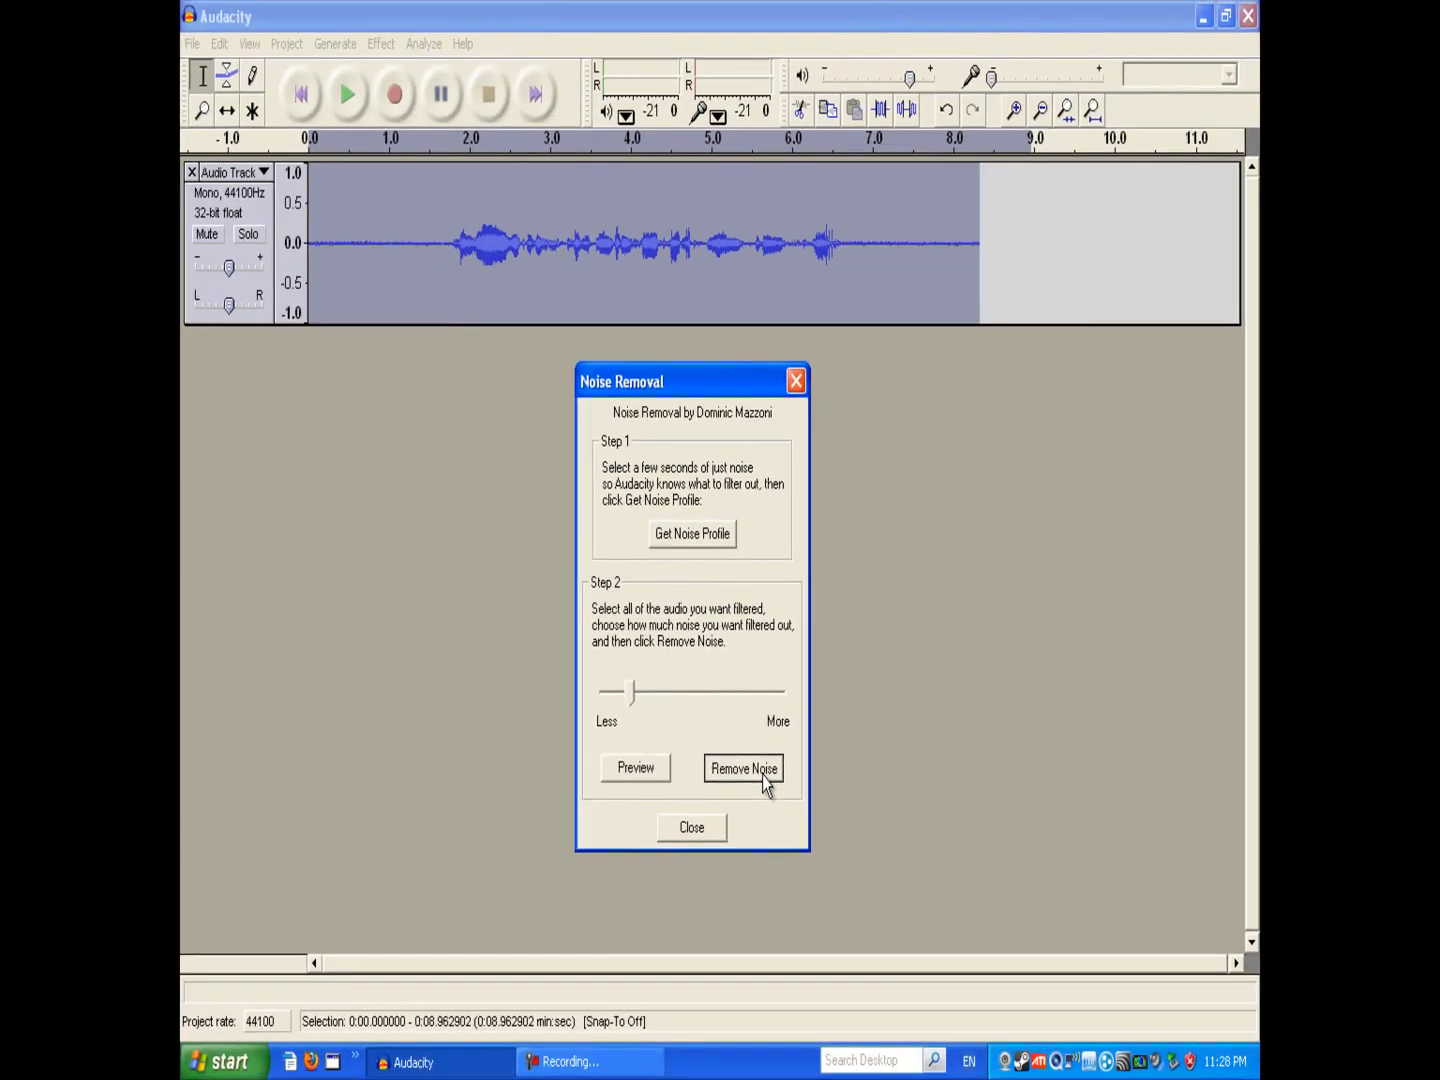
left_click(777, 893)
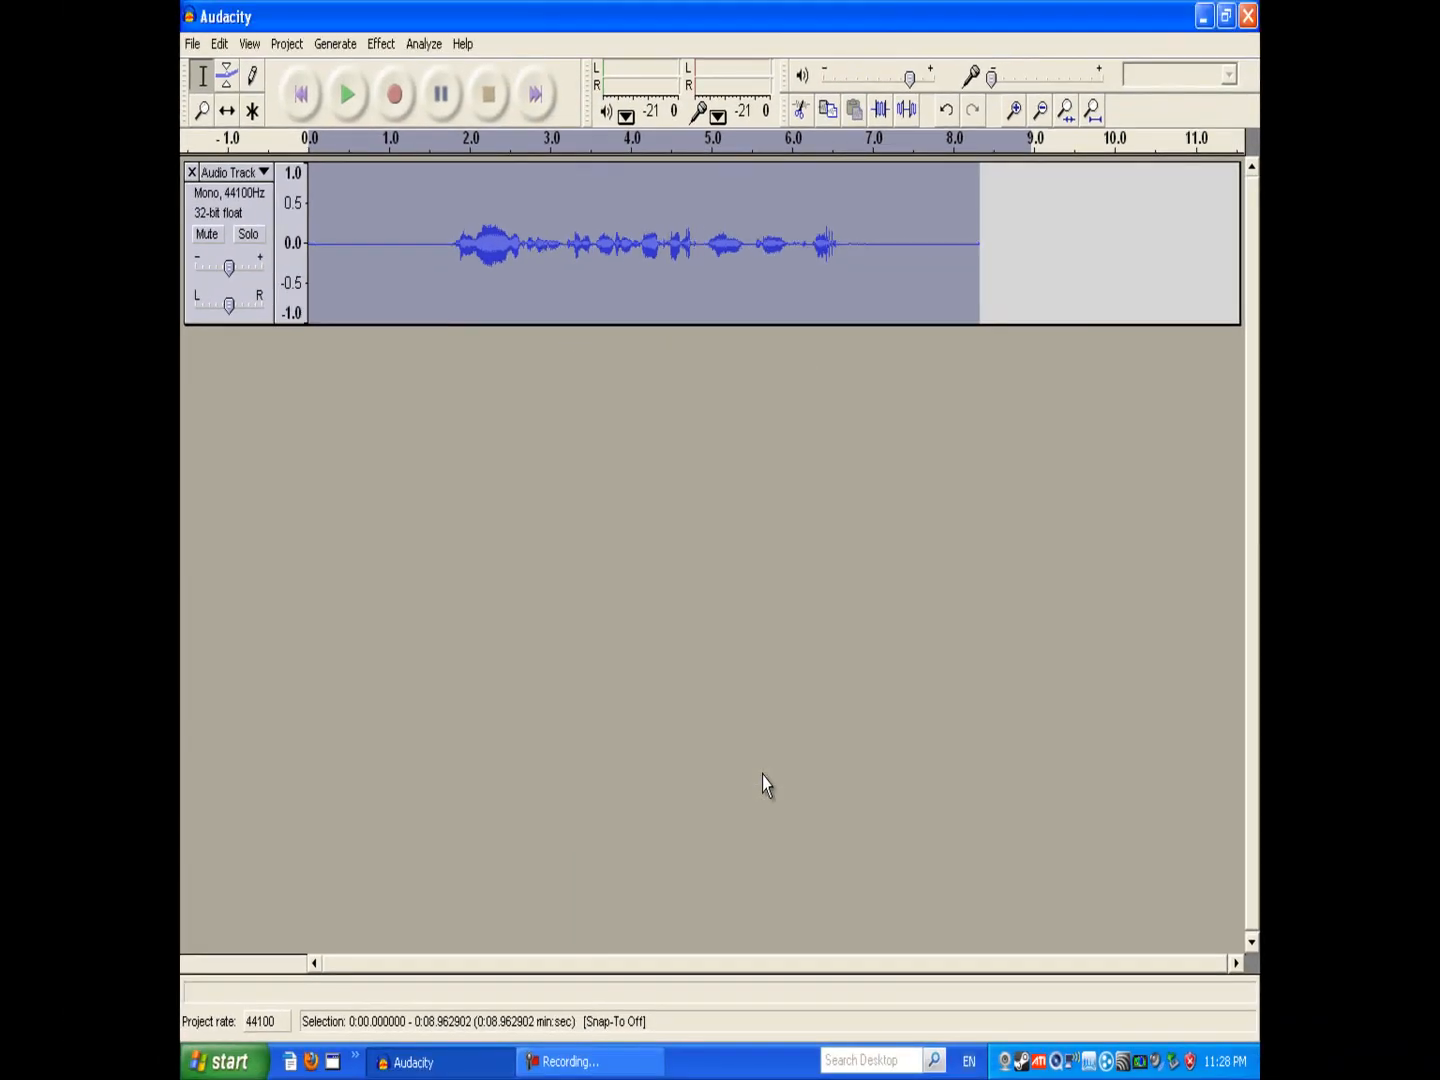
Step: Deselect the audio and place the cursor at the start of the cleaned track
left_click(381, 280)
mouse_move(316, 235)
left_mouse_down()
mouse_move(386, 247)
mouse_move(382, 309)
mouse_move(365, 299)
mouse_move(530, 283)
mouse_move(987, 350)
mouse_move(996, 373)
left_mouse_up()
left_click_drag(1012, 271, 264, 251)
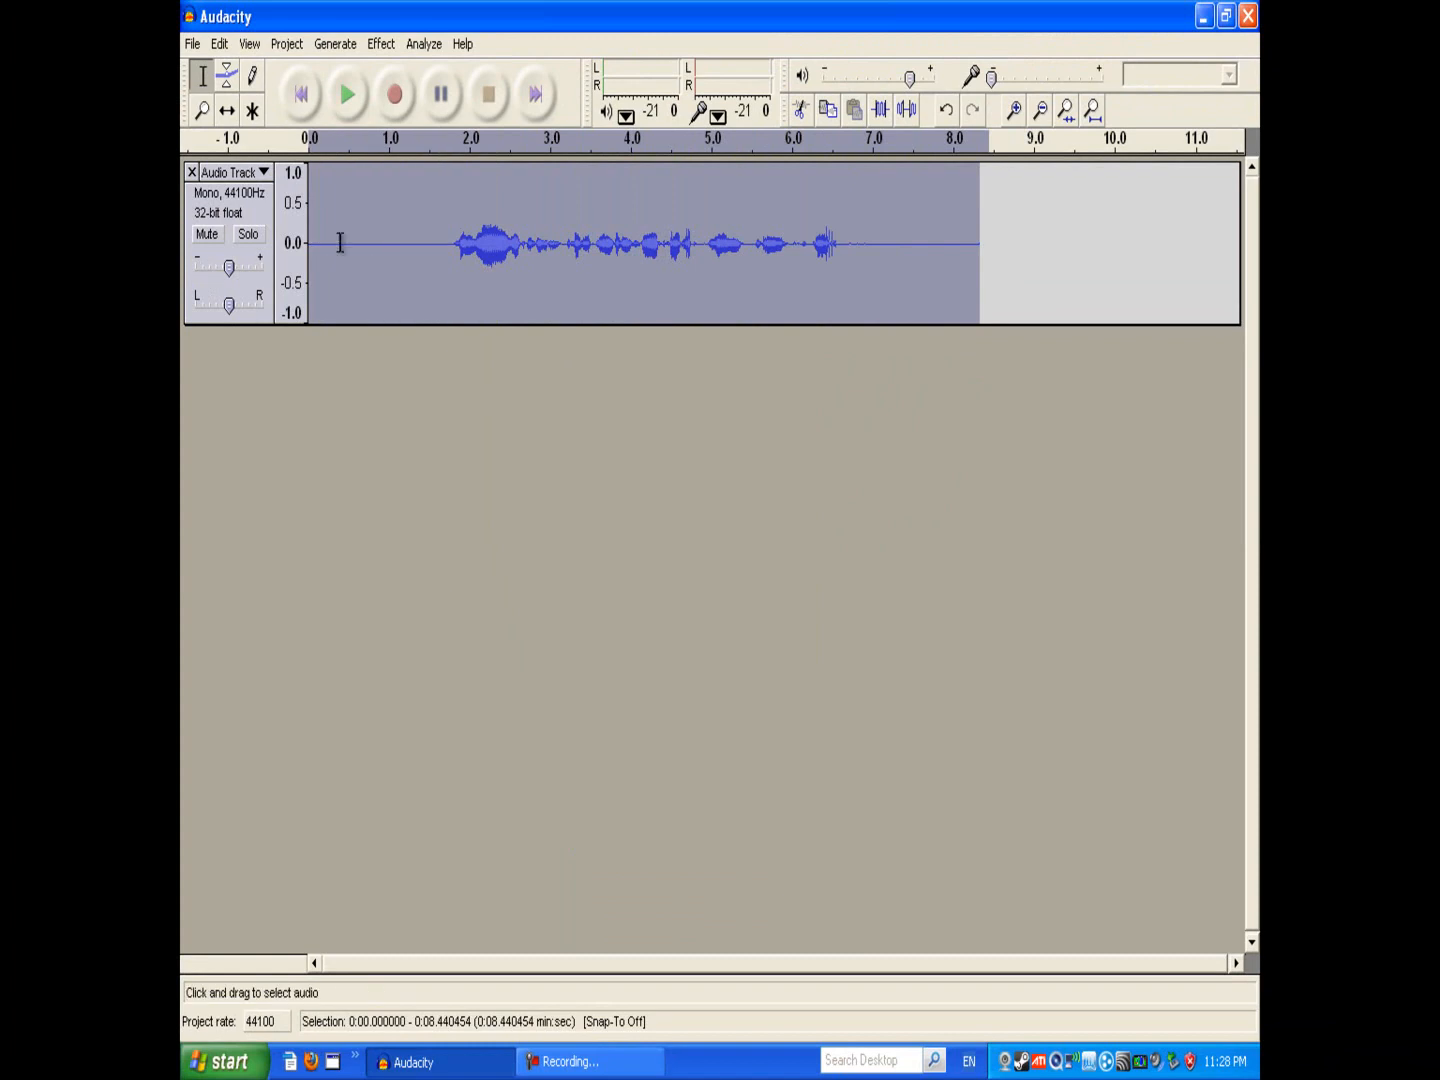
left_click(349, 247)
left_click(437, 240)
left_click(947, 265)
left_click_drag(997, 264, 321, 213)
left_click(357, 243)
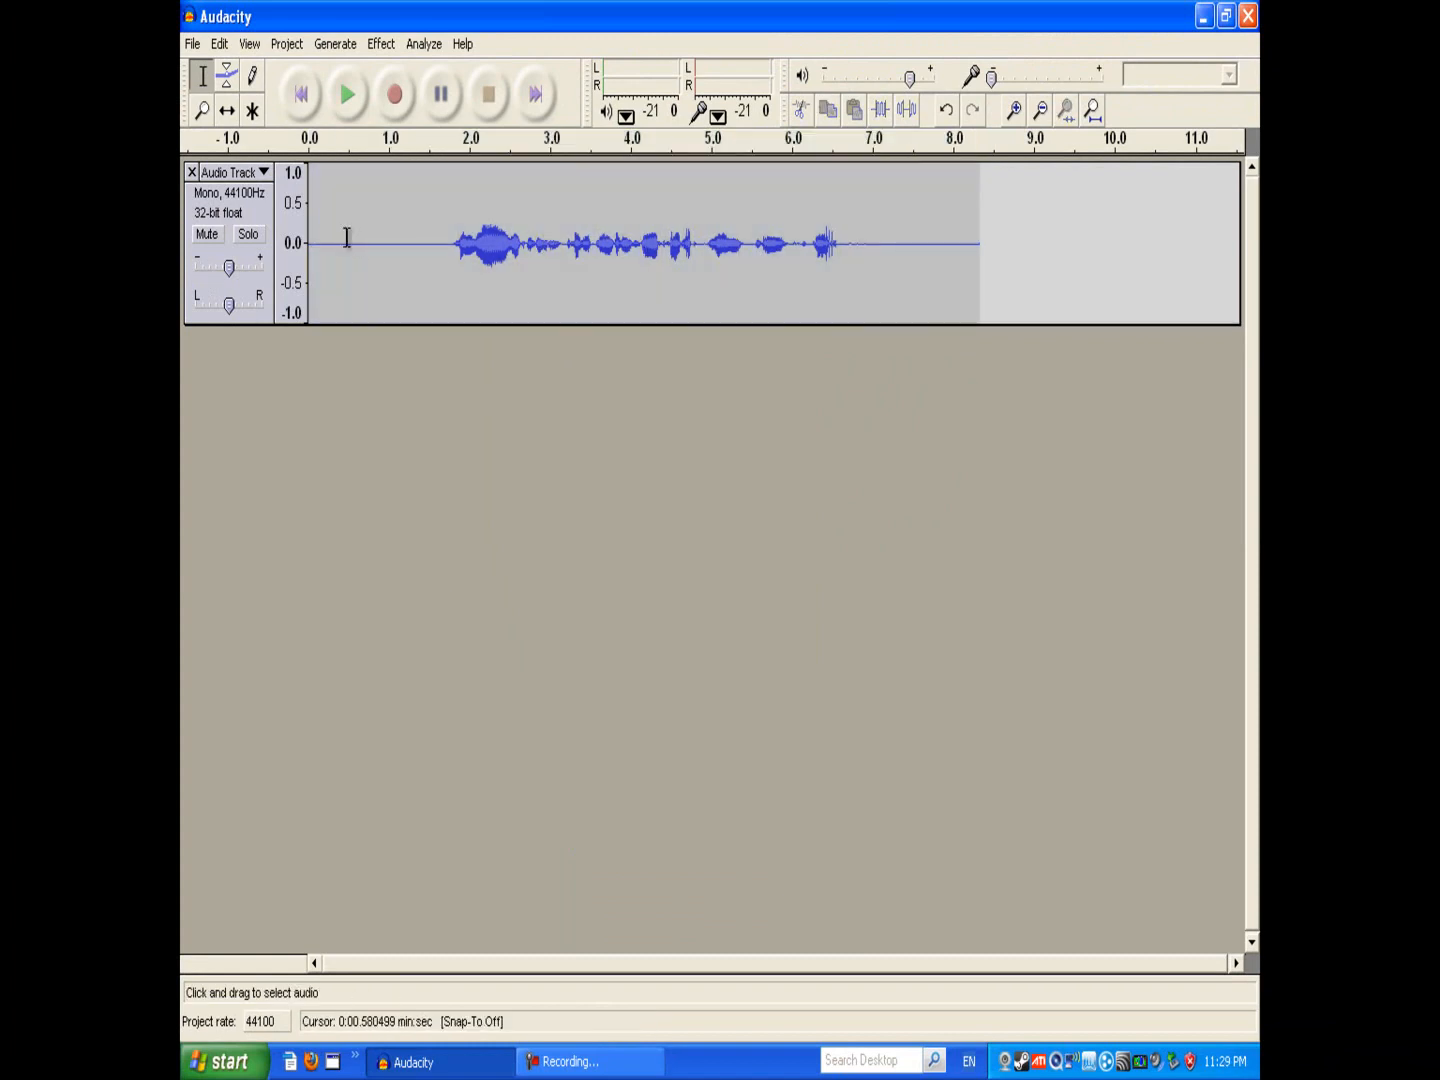
left_click(314, 240)
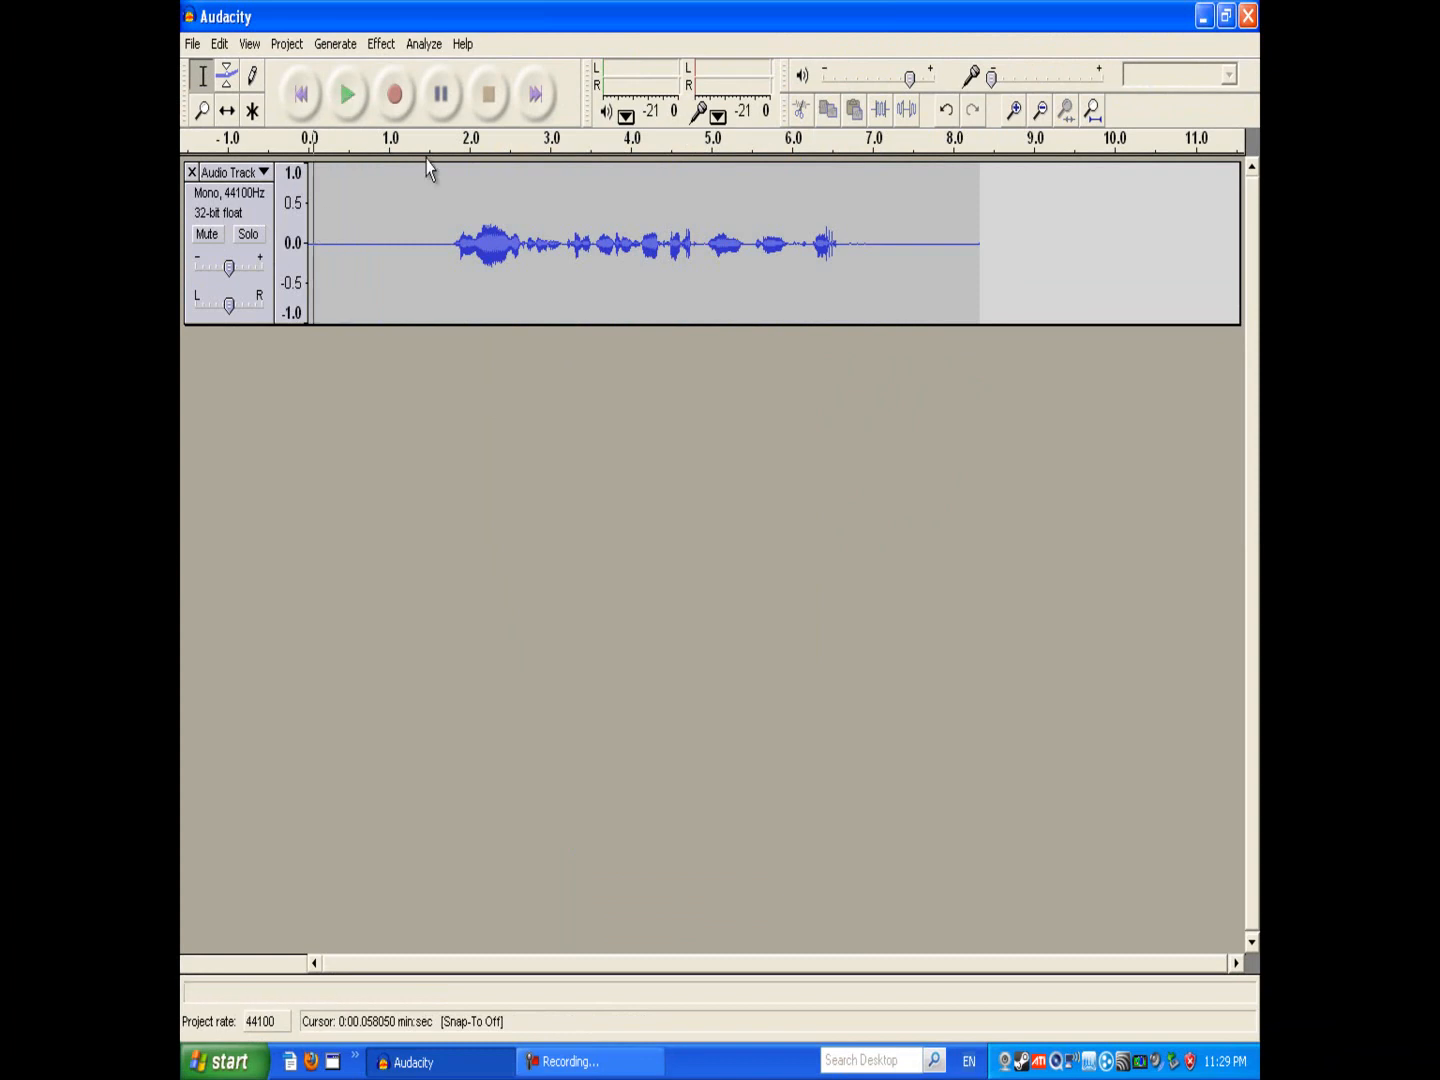
Step: Select the spoken part of the track from about 1.8 to 6.8 seconds
left_click(476, 228)
left_click(506, 243)
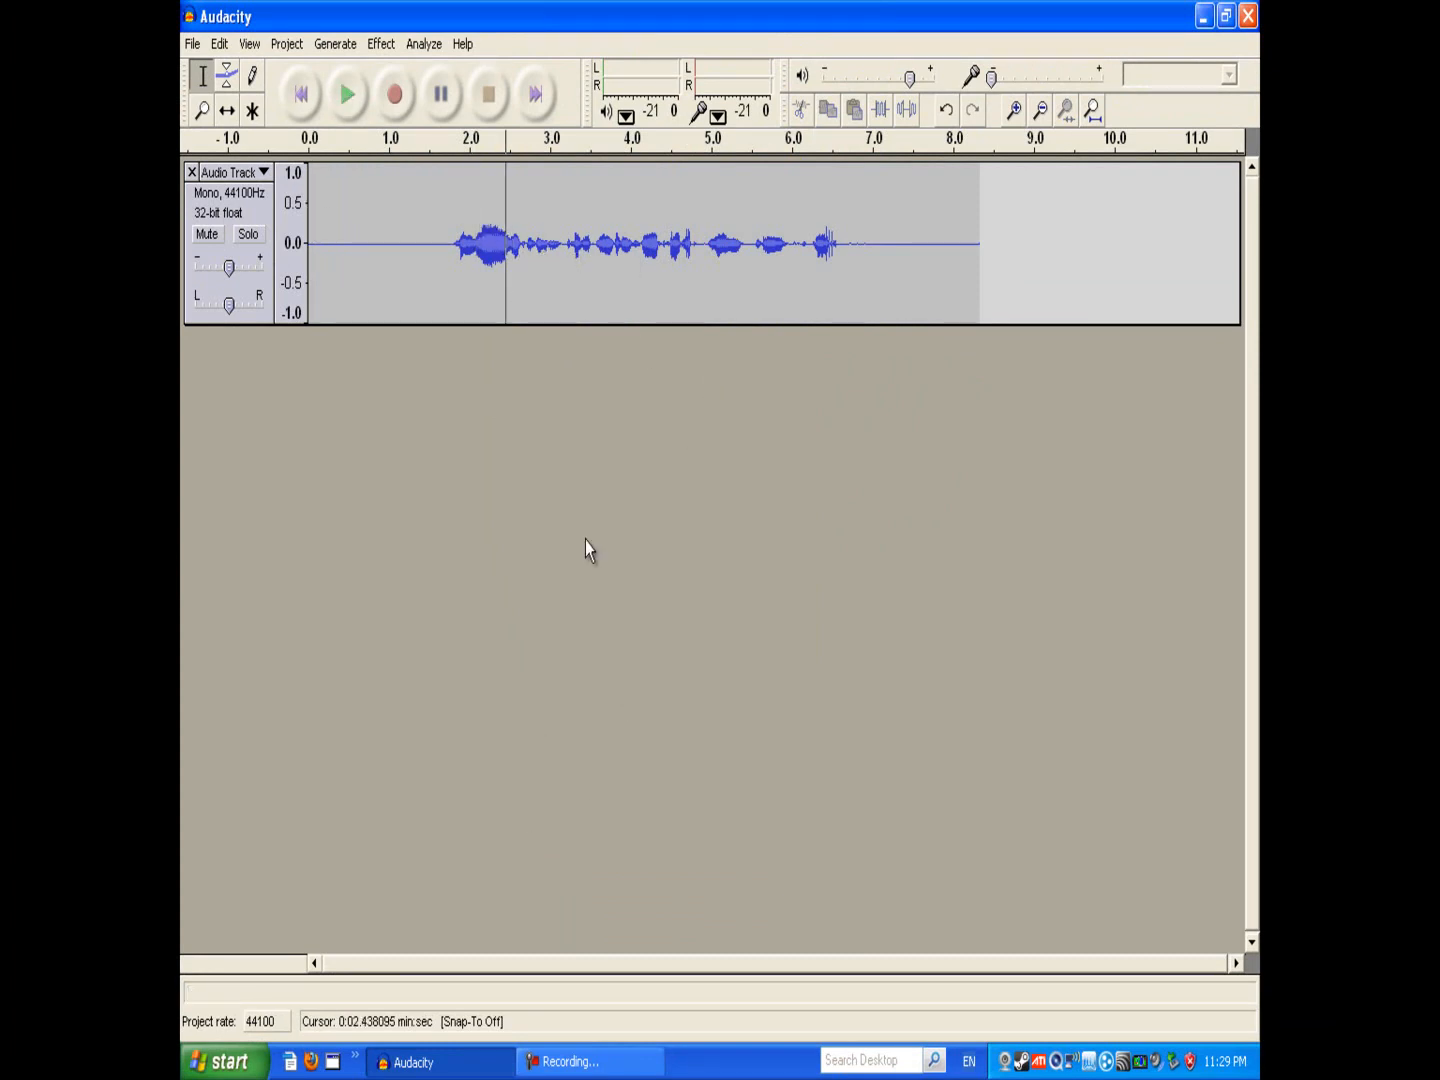
left_click(501, 250)
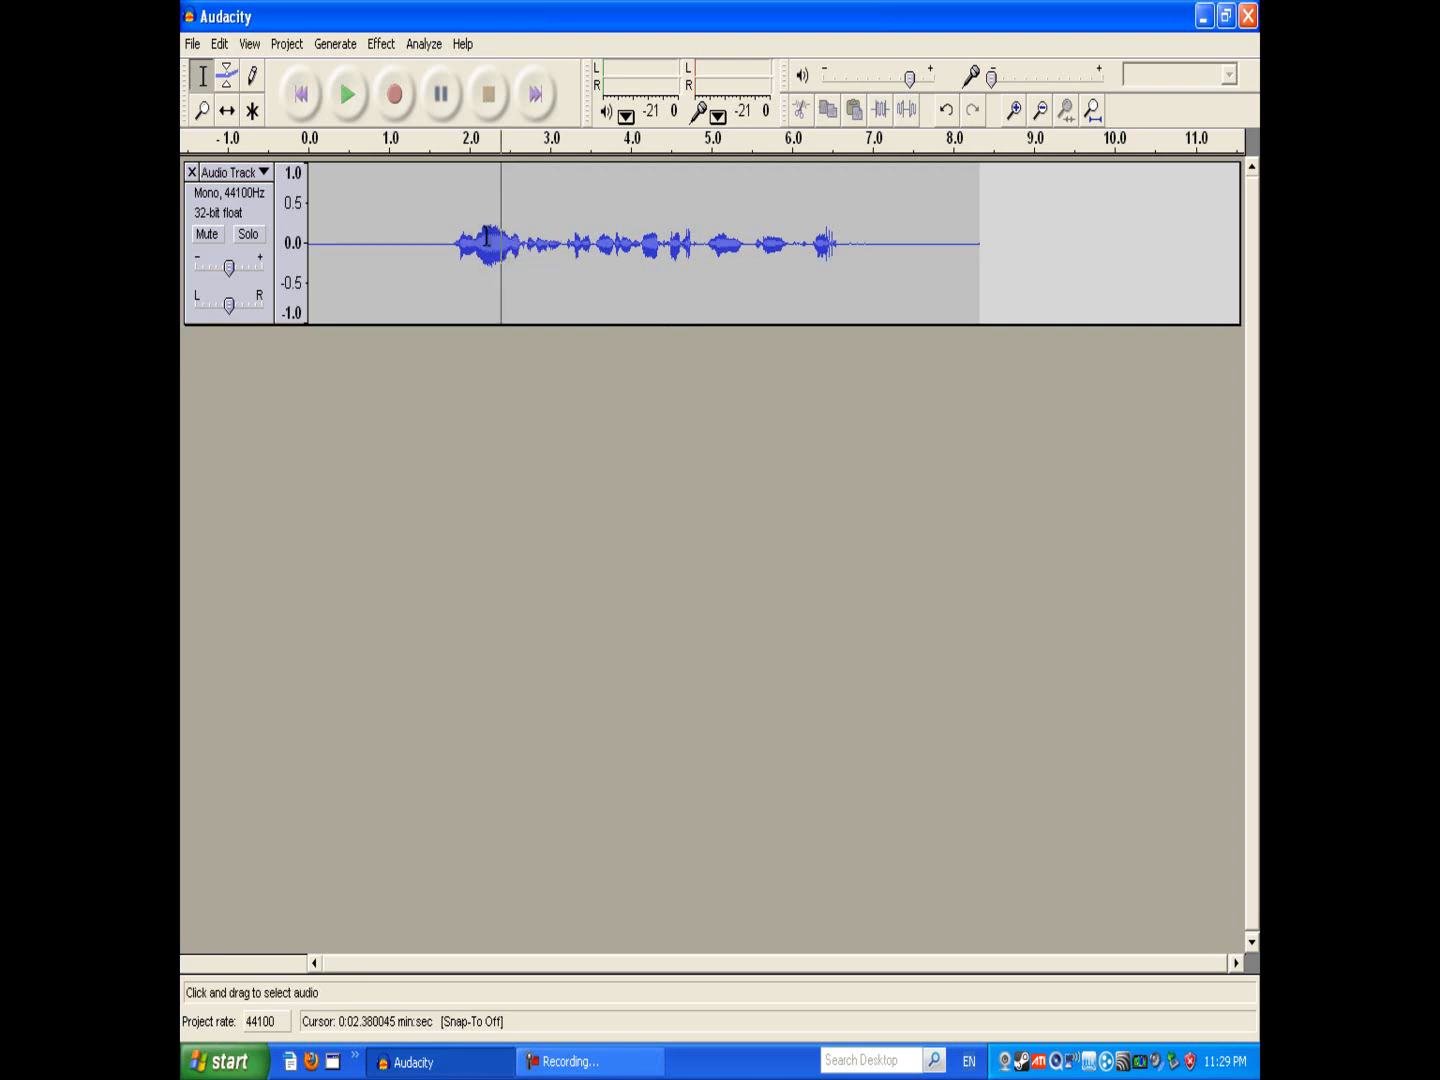
left_click_drag(433, 223, 861, 301)
left_click(462, 243)
left_click(453, 242)
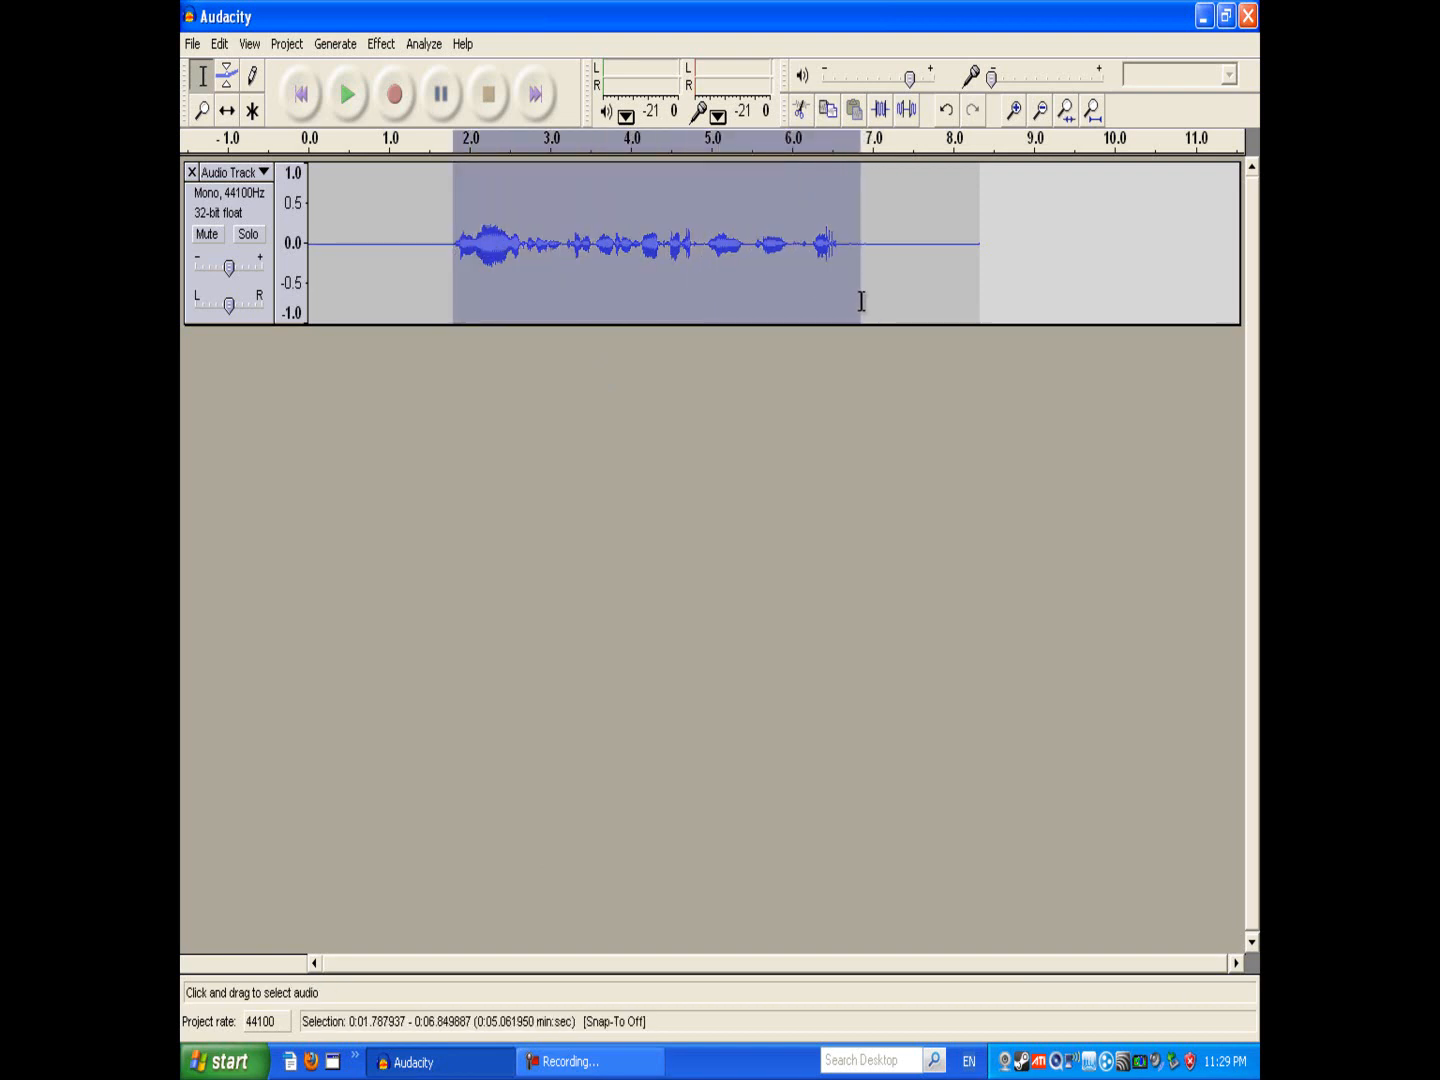
left_click(803, 354)
Step: Undo the Noise Removal effect, then open the Noise Removal dialog and close it without applying anything
left_click(219, 45)
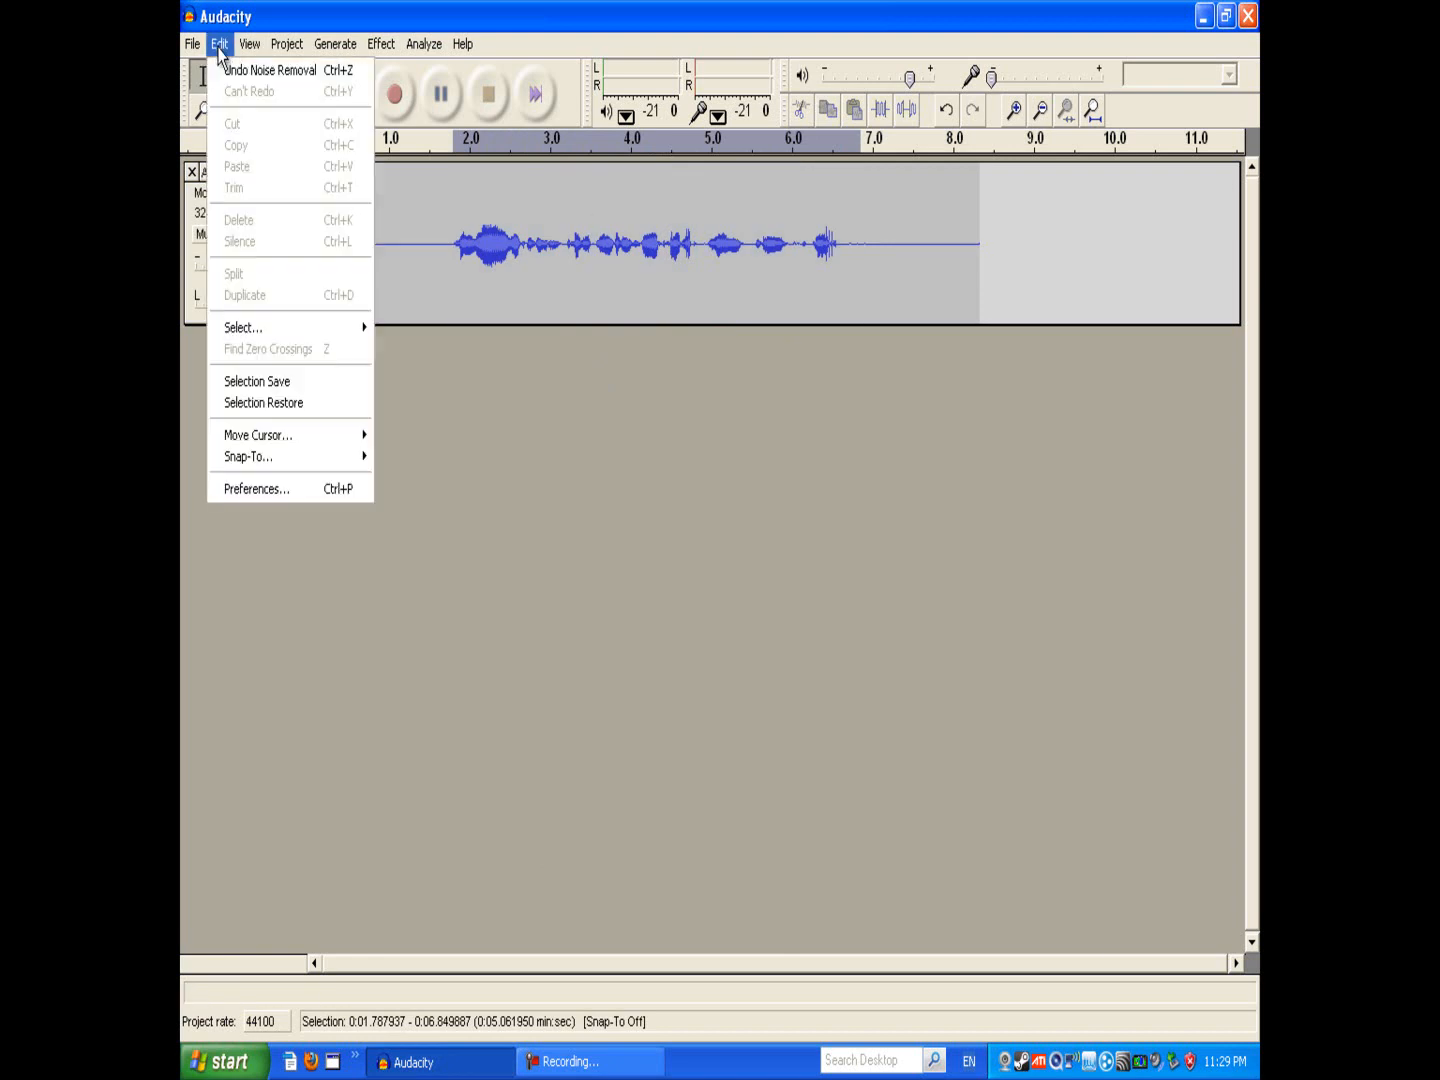
left_click(229, 74)
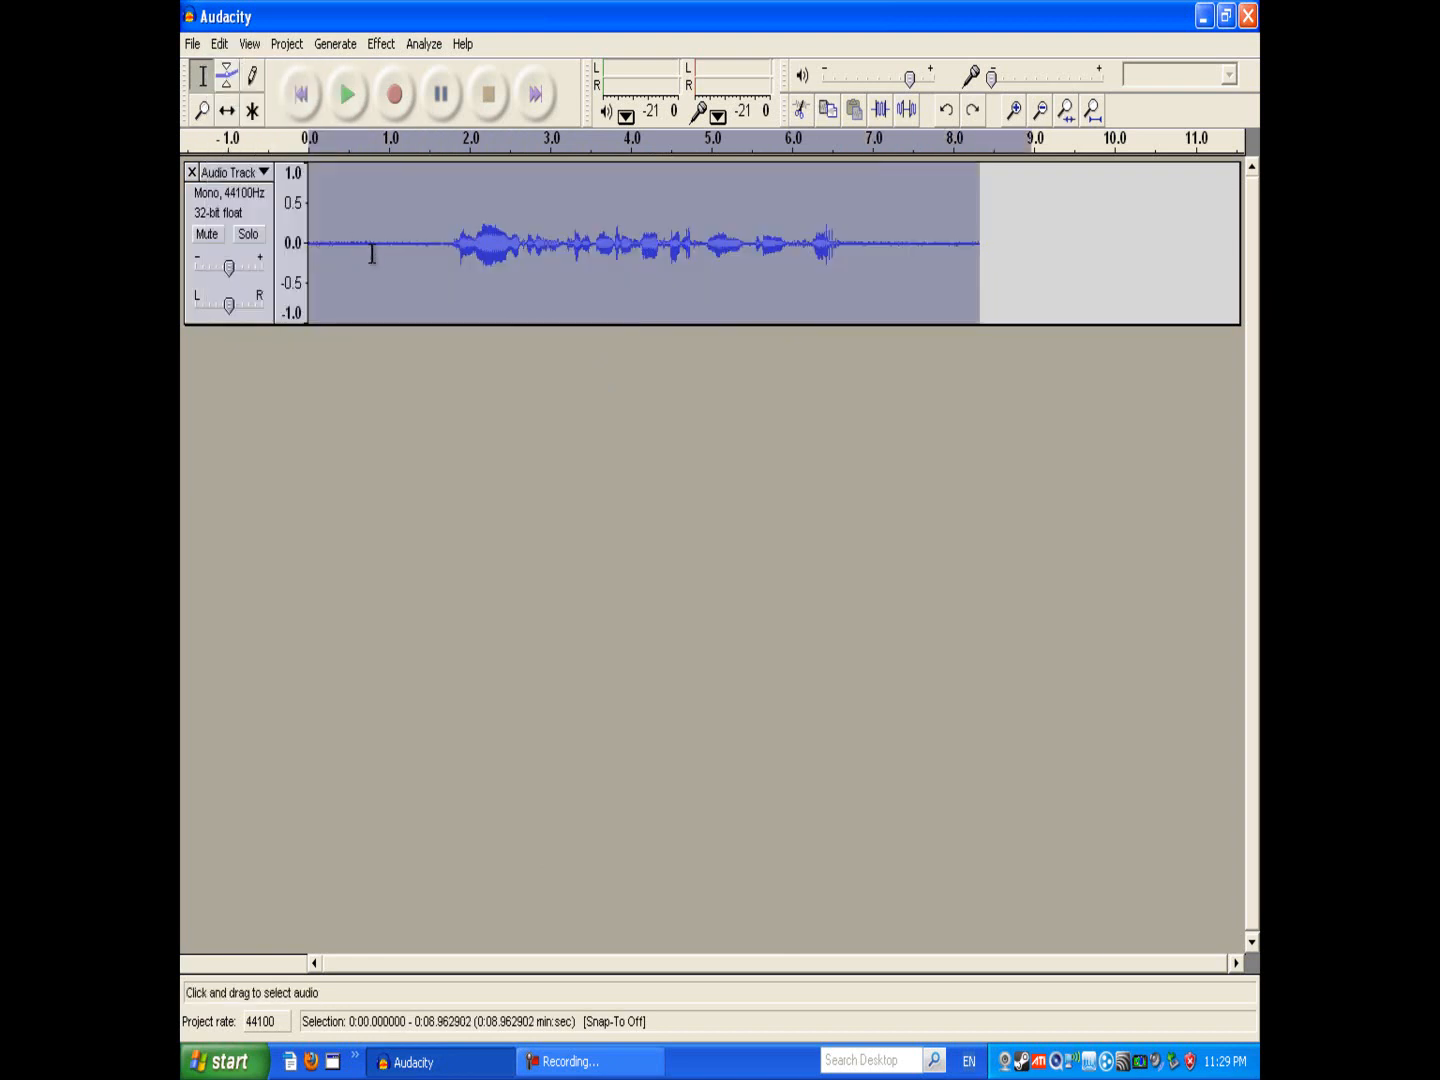
left_click(374, 46)
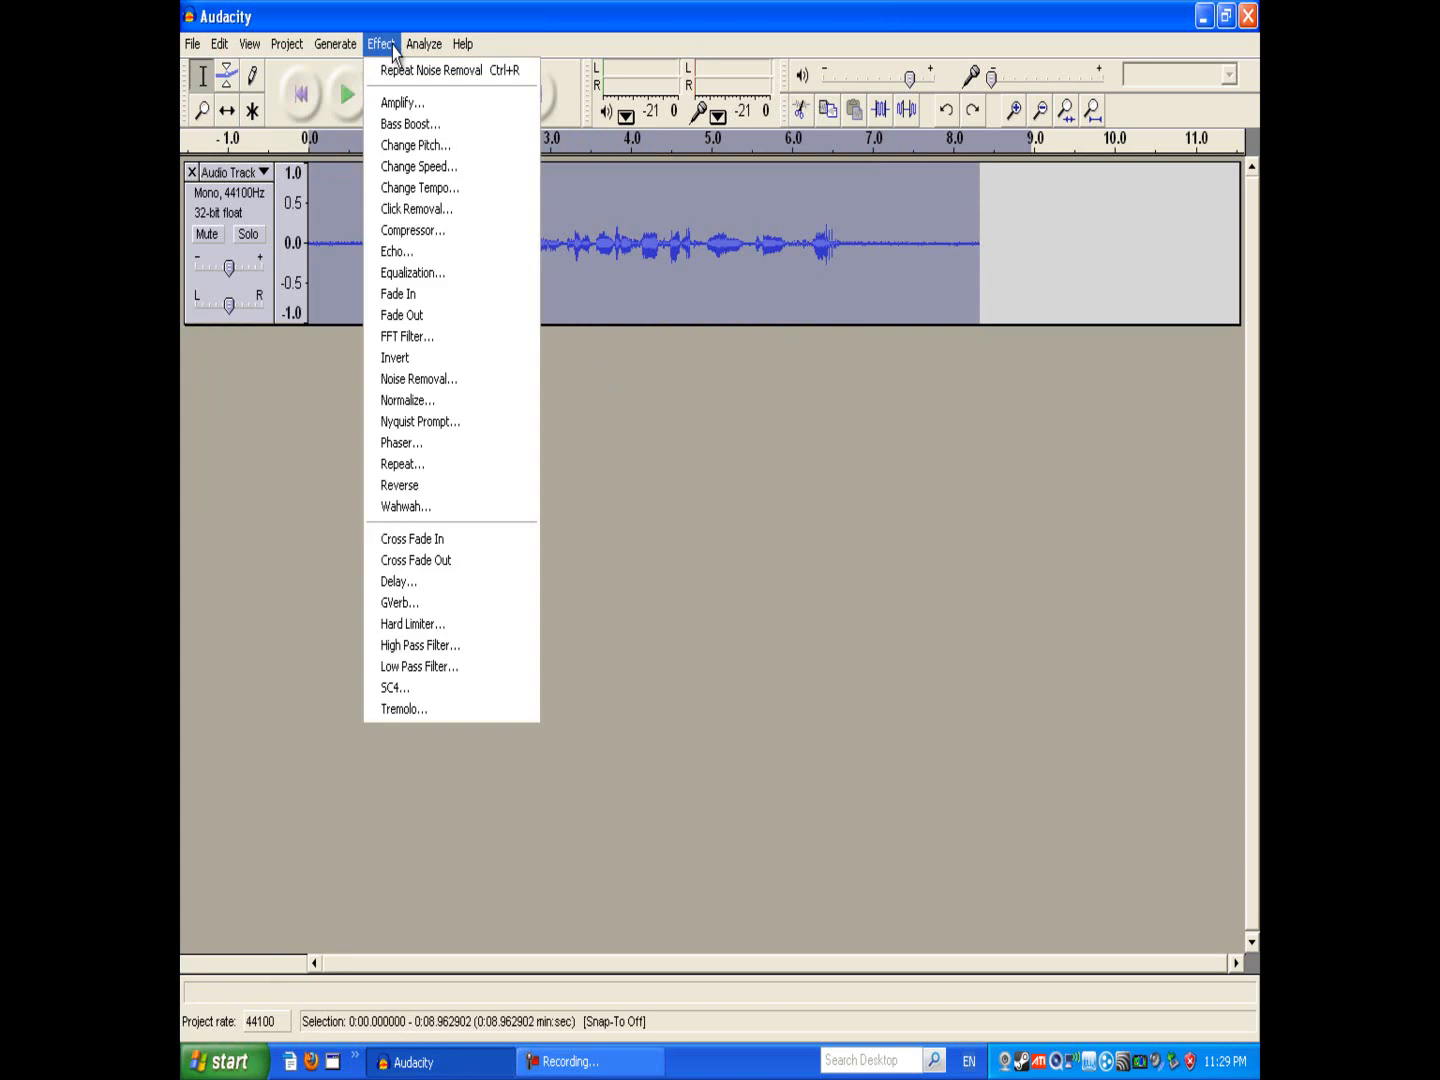
left_click(460, 380)
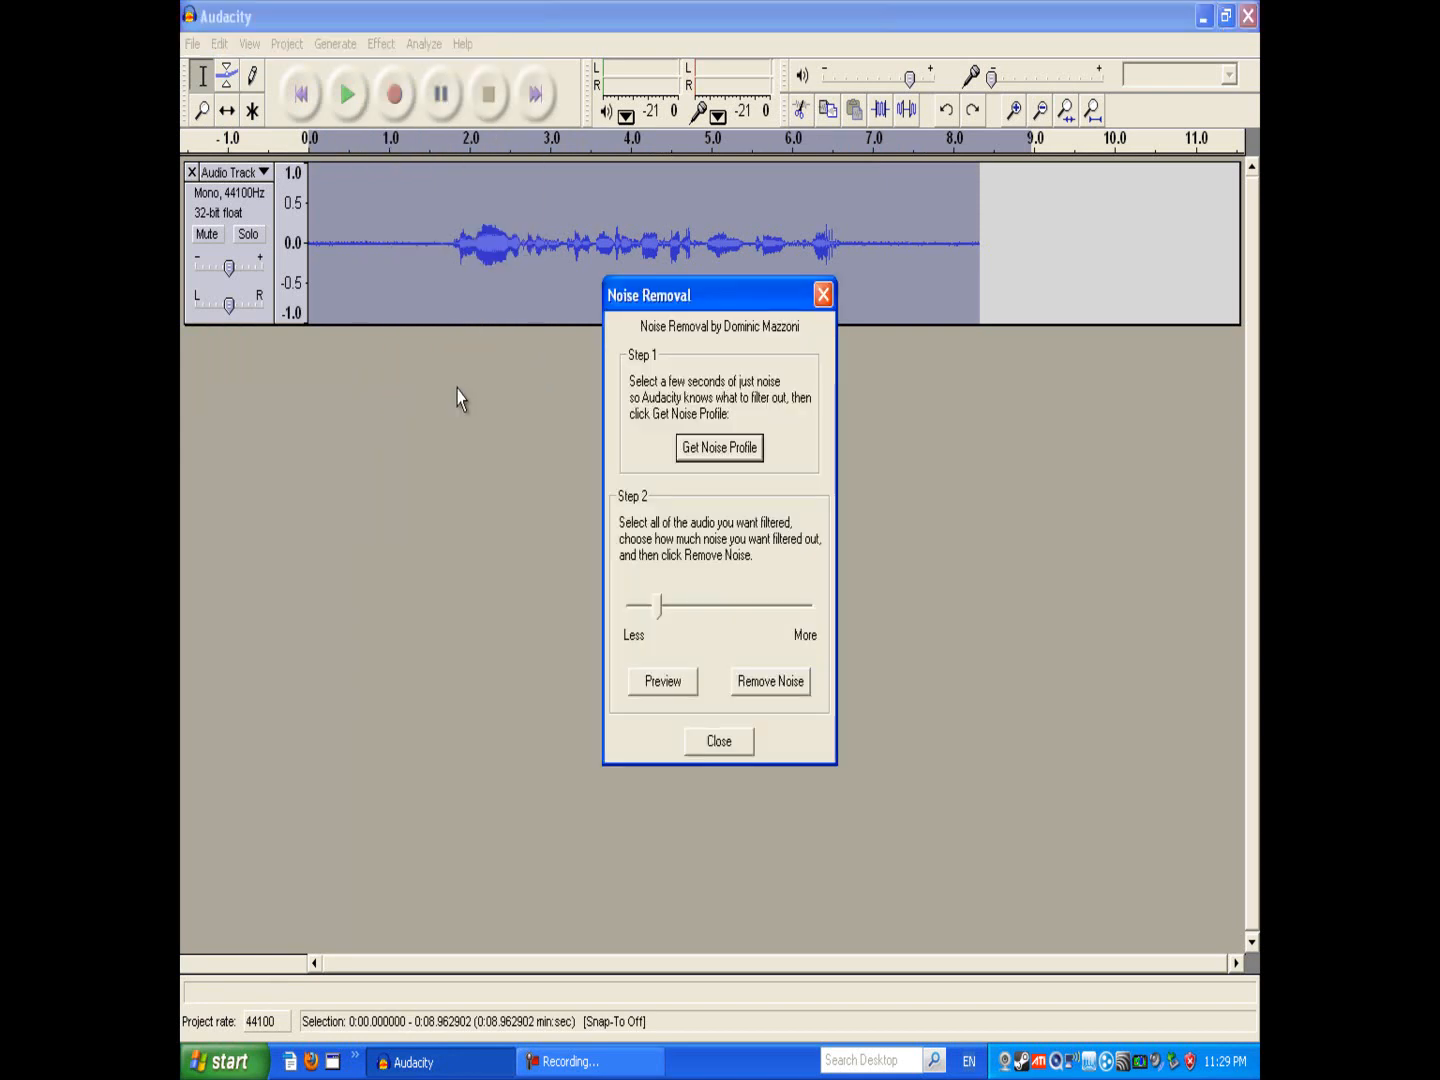
left_click(727, 735)
Step: Restore the Audacity window to a smaller size and move it higher on the desktop
left_click(494, 248)
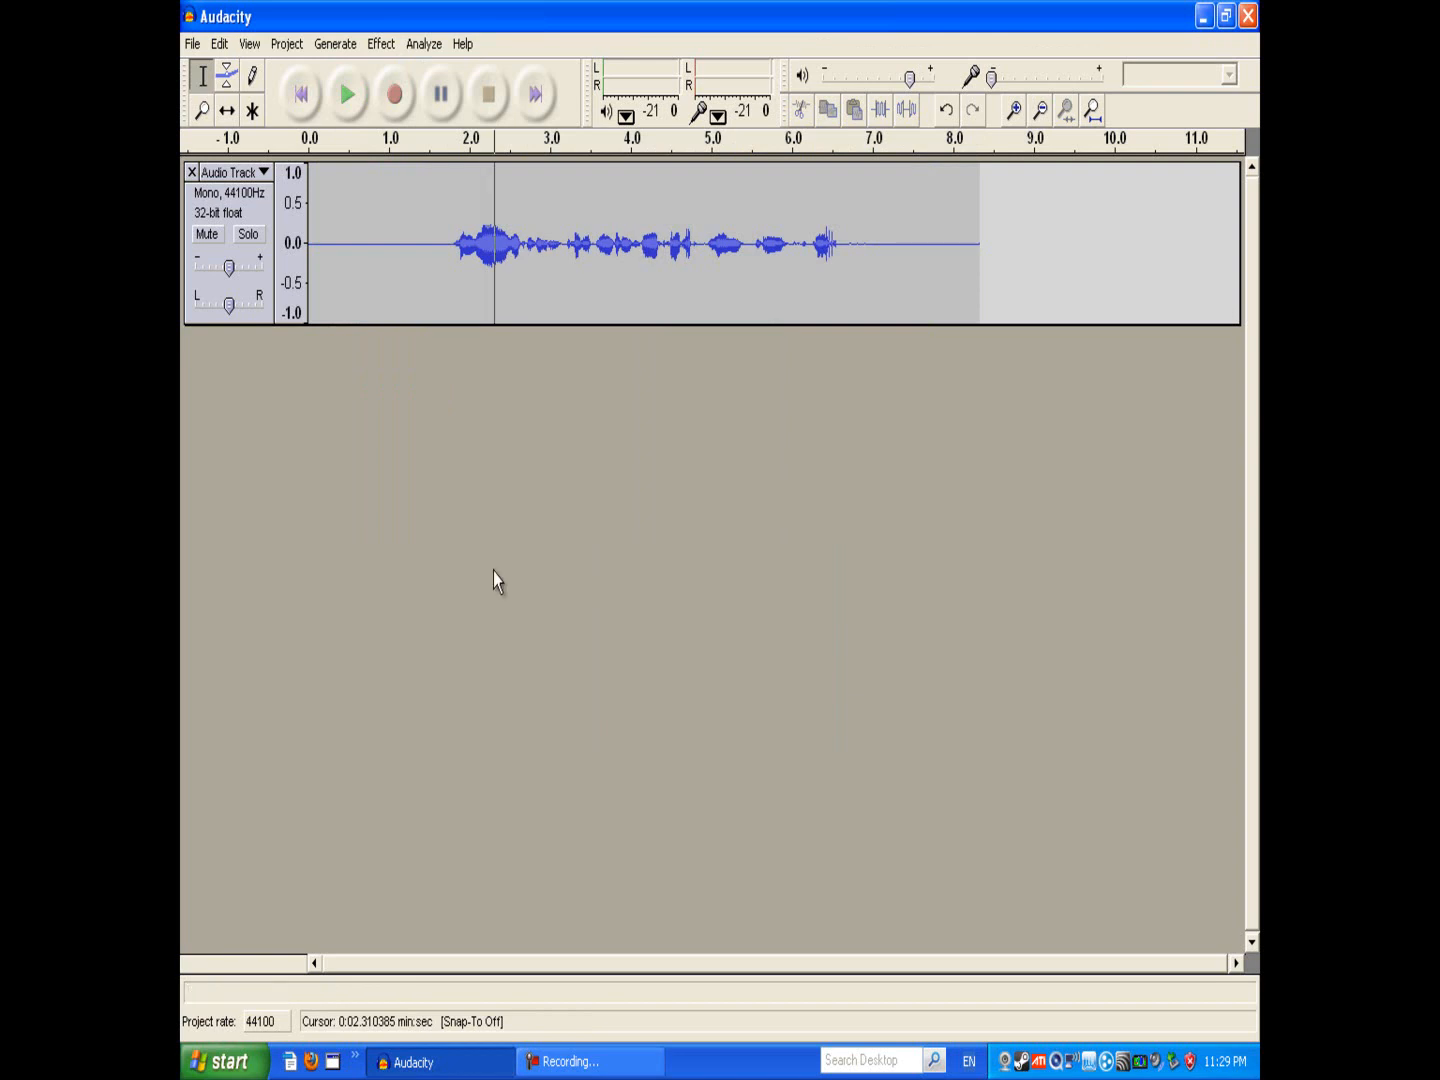
left_click(1227, 16)
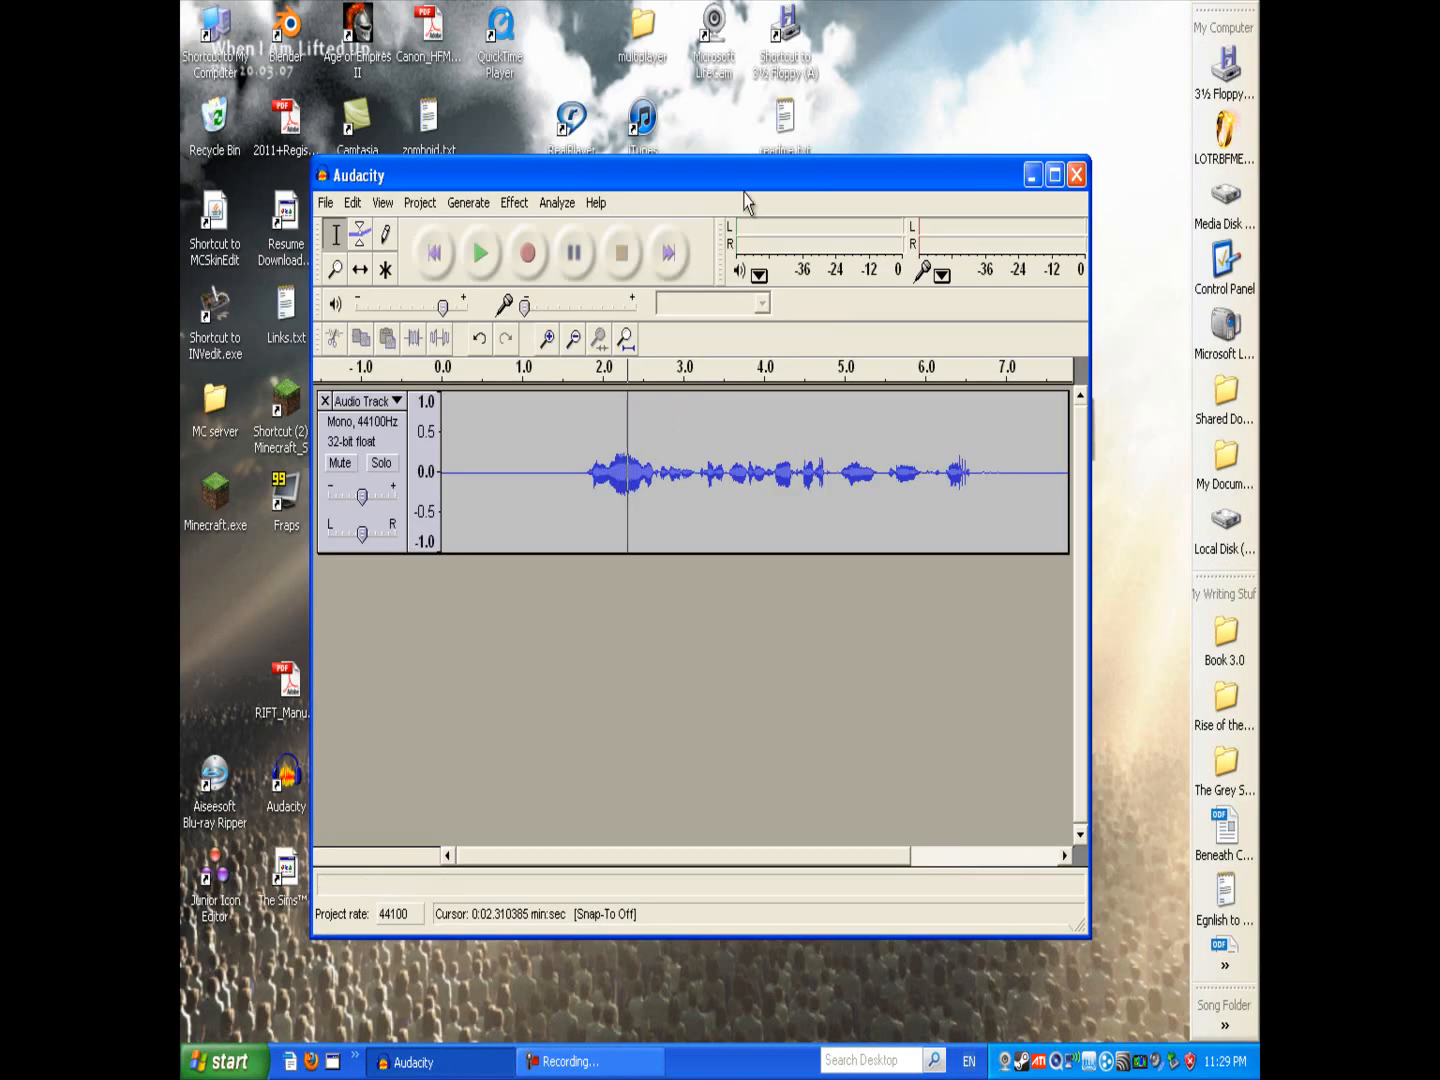
left_click_drag(709, 180, 691, 136)
left_click(584, 460)
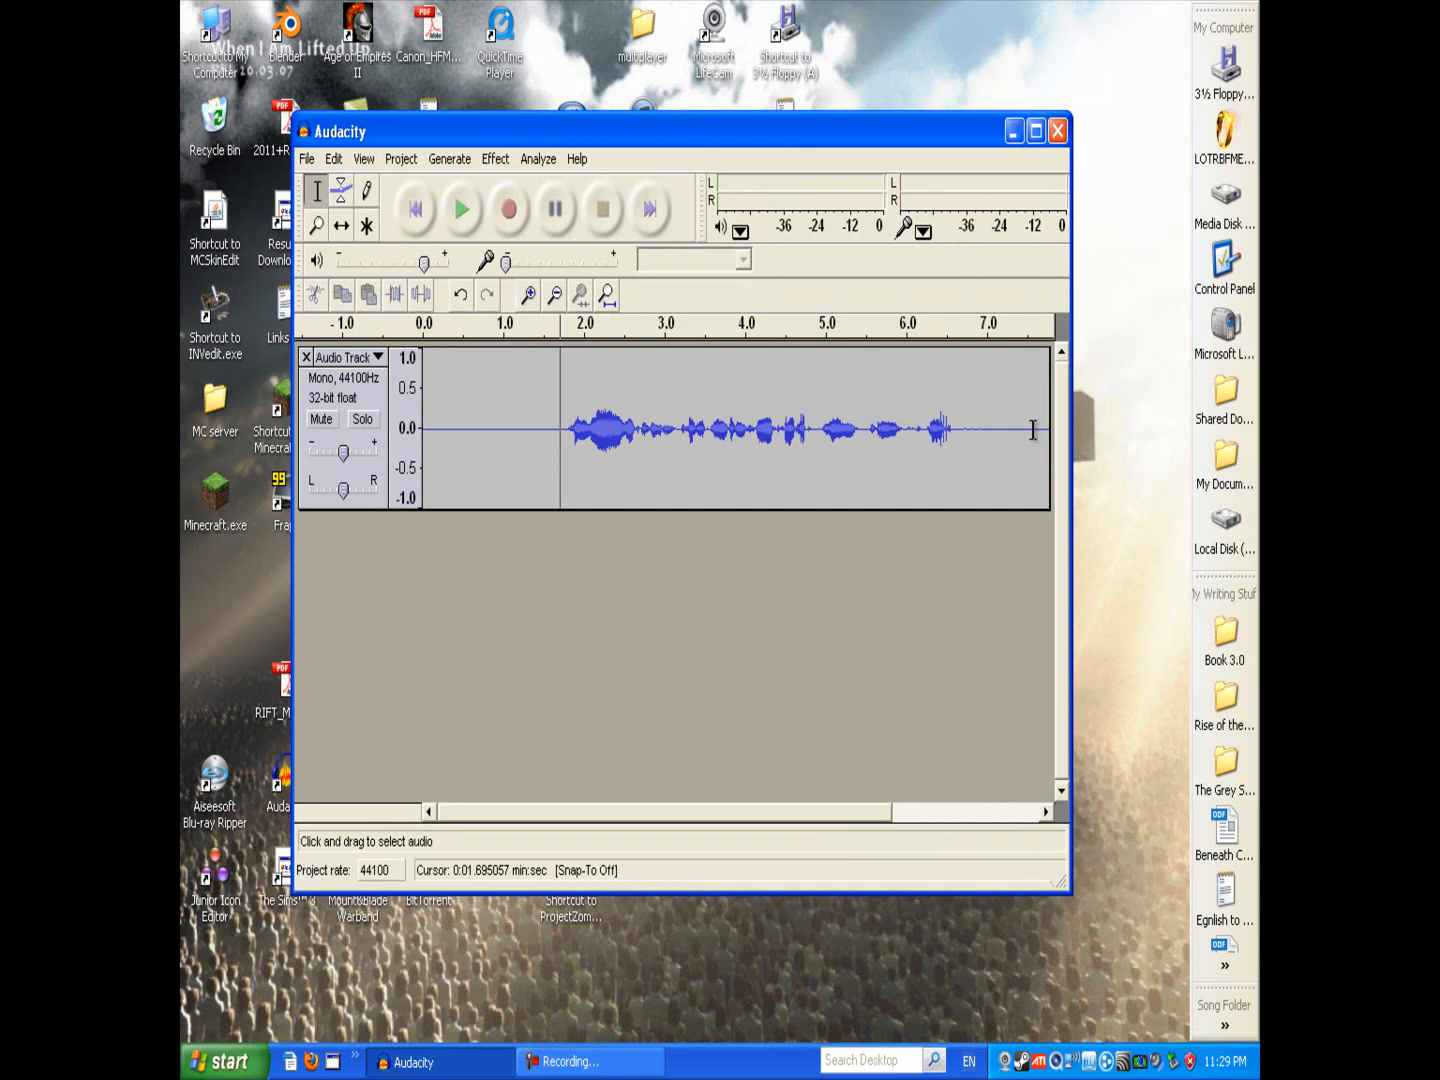
Step: Place the cursor at about 1 second into the track
left_click_drag(1033, 430, 347, 530)
left_click(583, 476)
left_click_drag(449, 431, 513, 445)
left_click(567, 437)
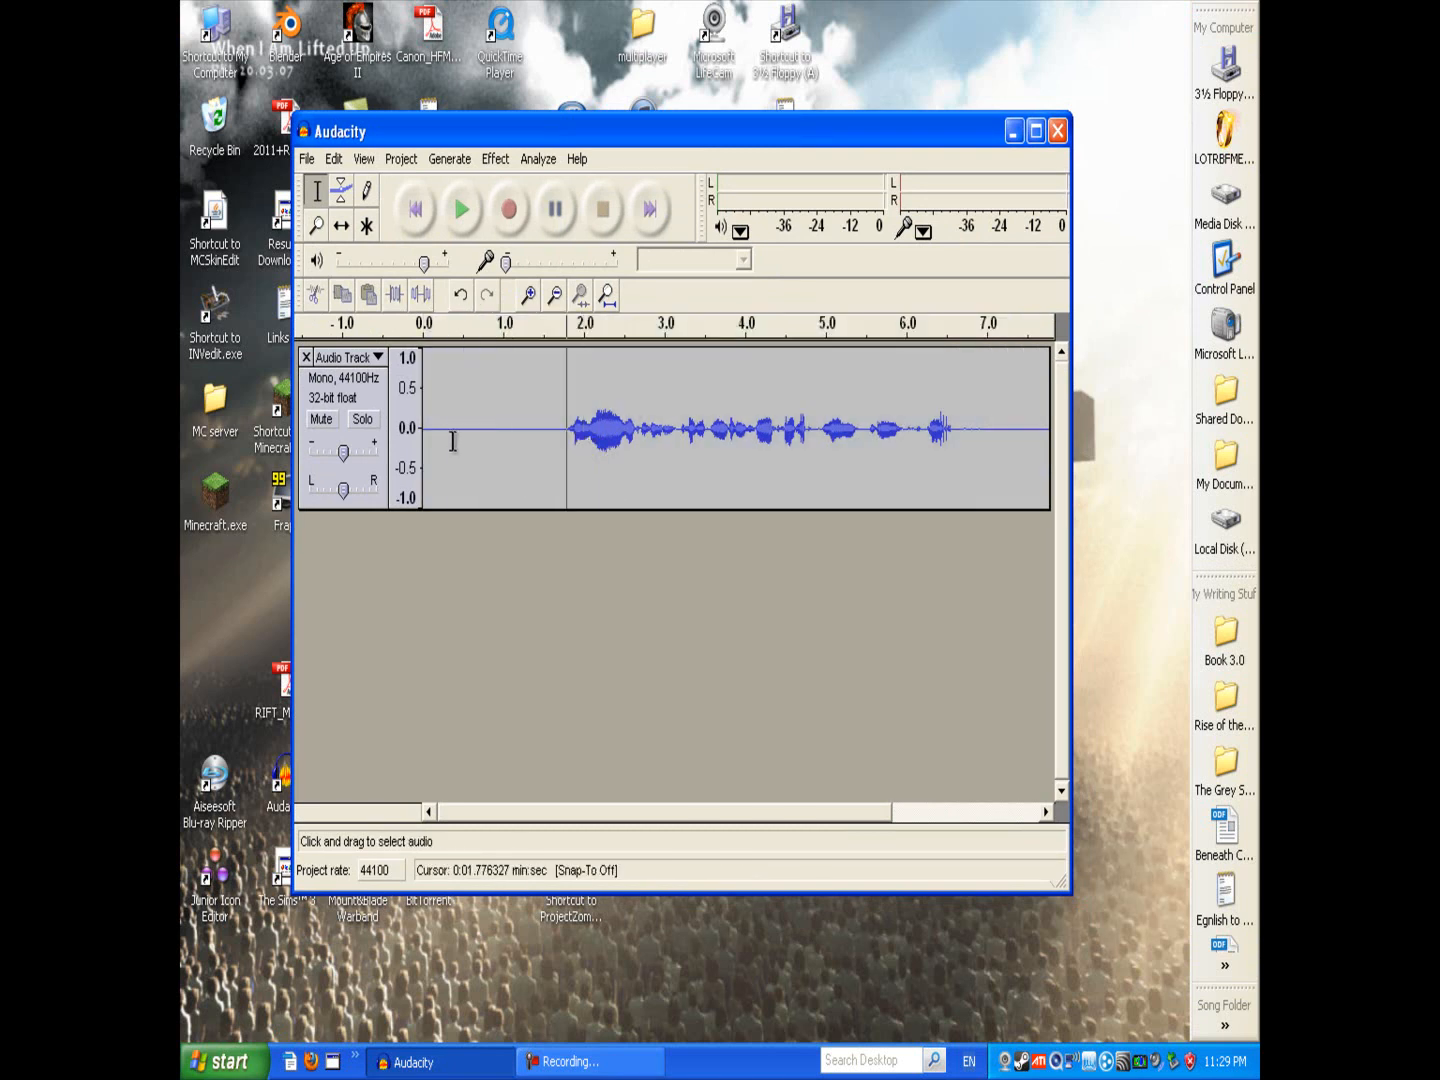
left_click_drag(1035, 424, 347, 421)
left_click(496, 448)
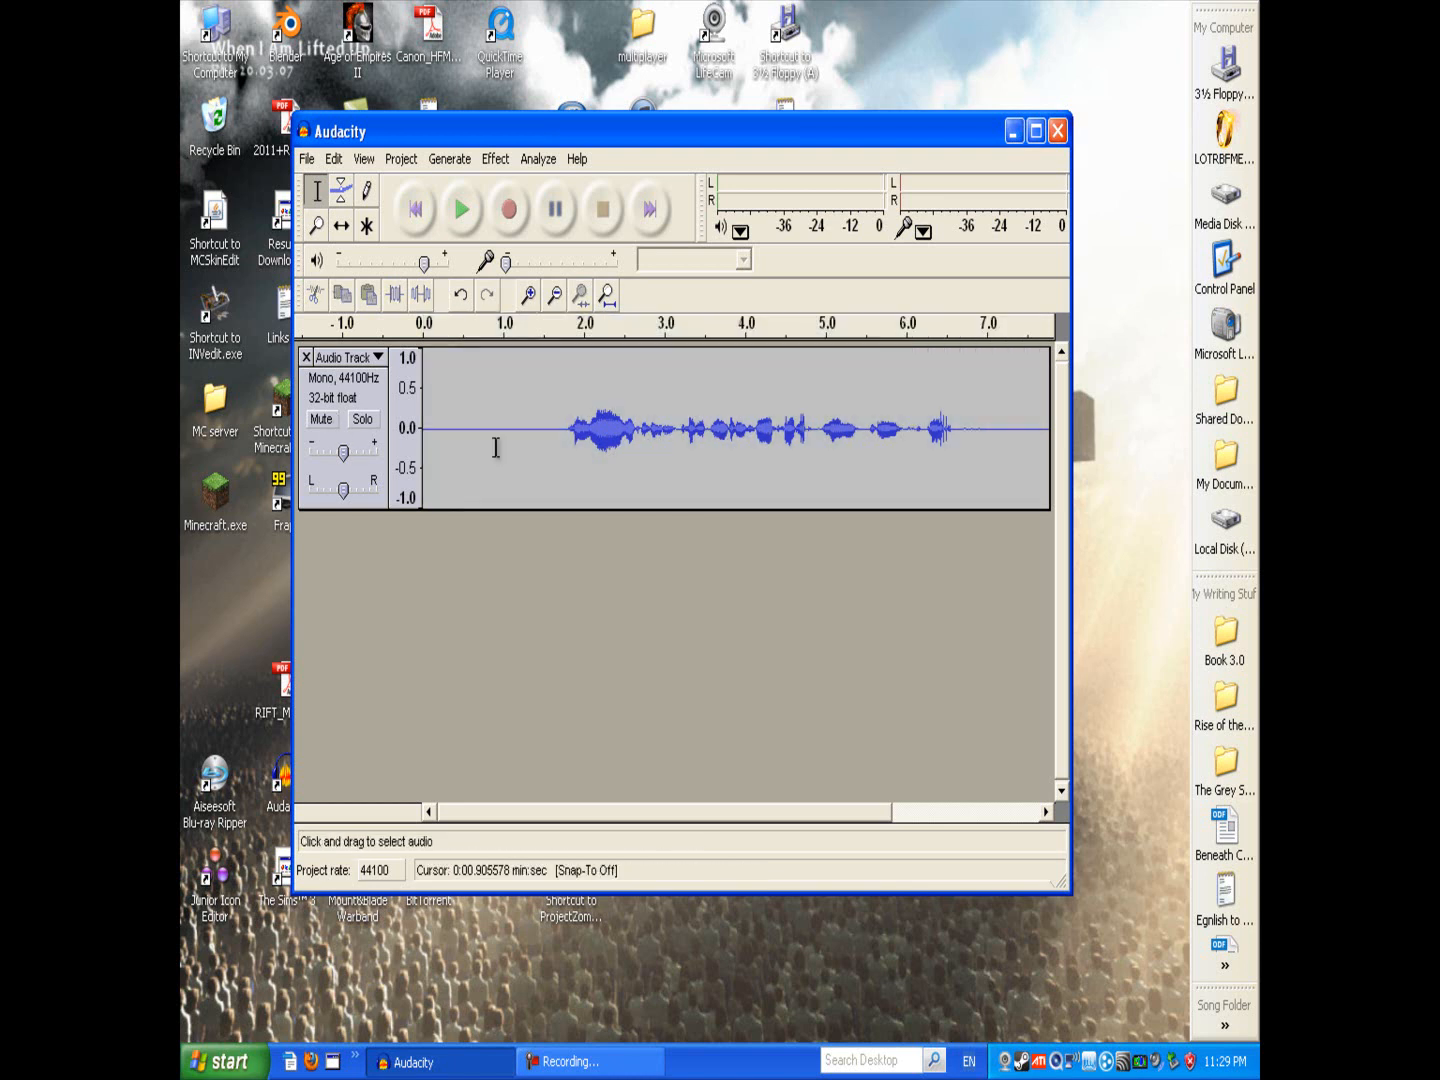
left_click(471, 430)
left_click(433, 431)
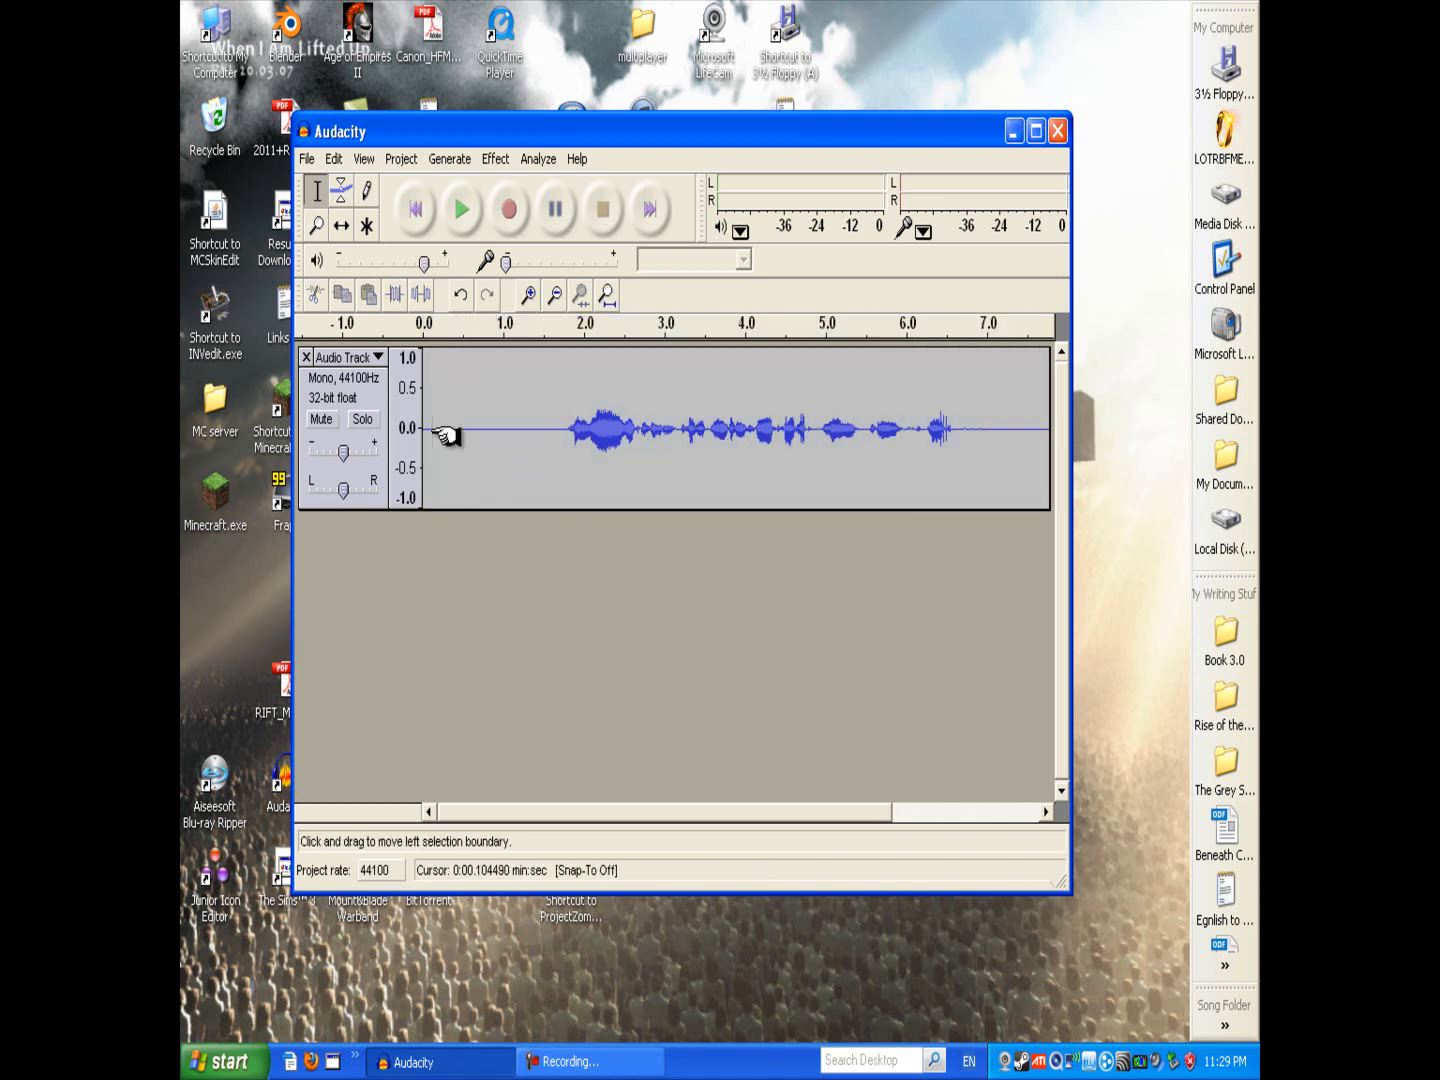
left_click(426, 431)
left_click(473, 430)
left_click(502, 431)
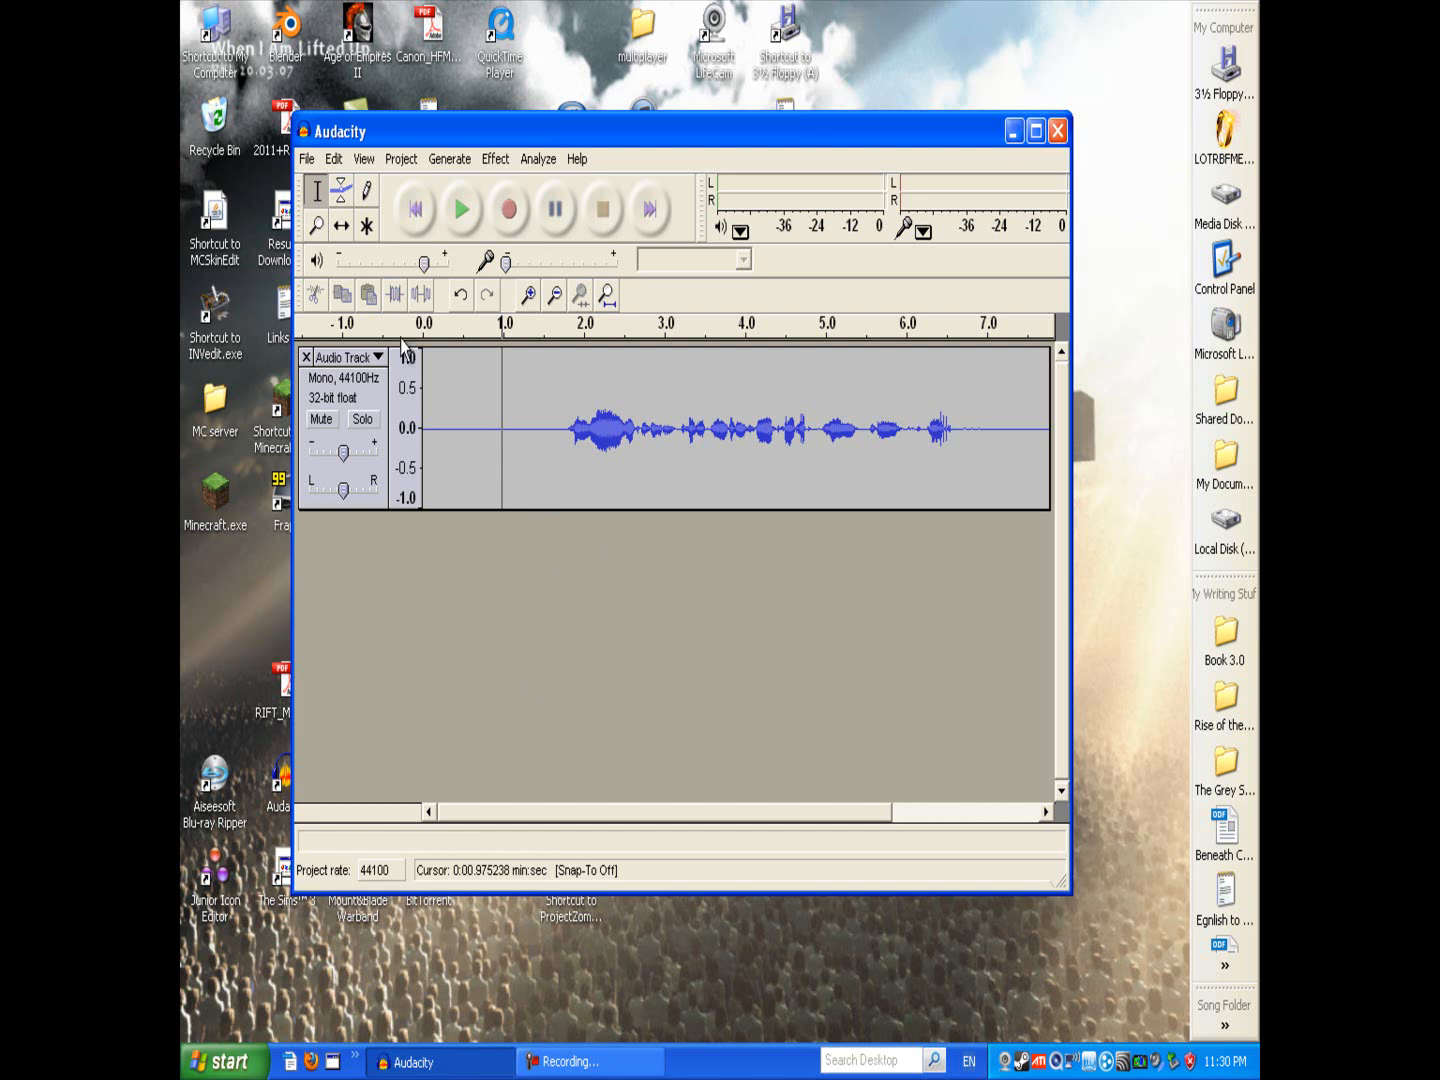
Step: Record a short test clip onto a new track from the cursor, stop it, and remove that track
left_click(509, 209)
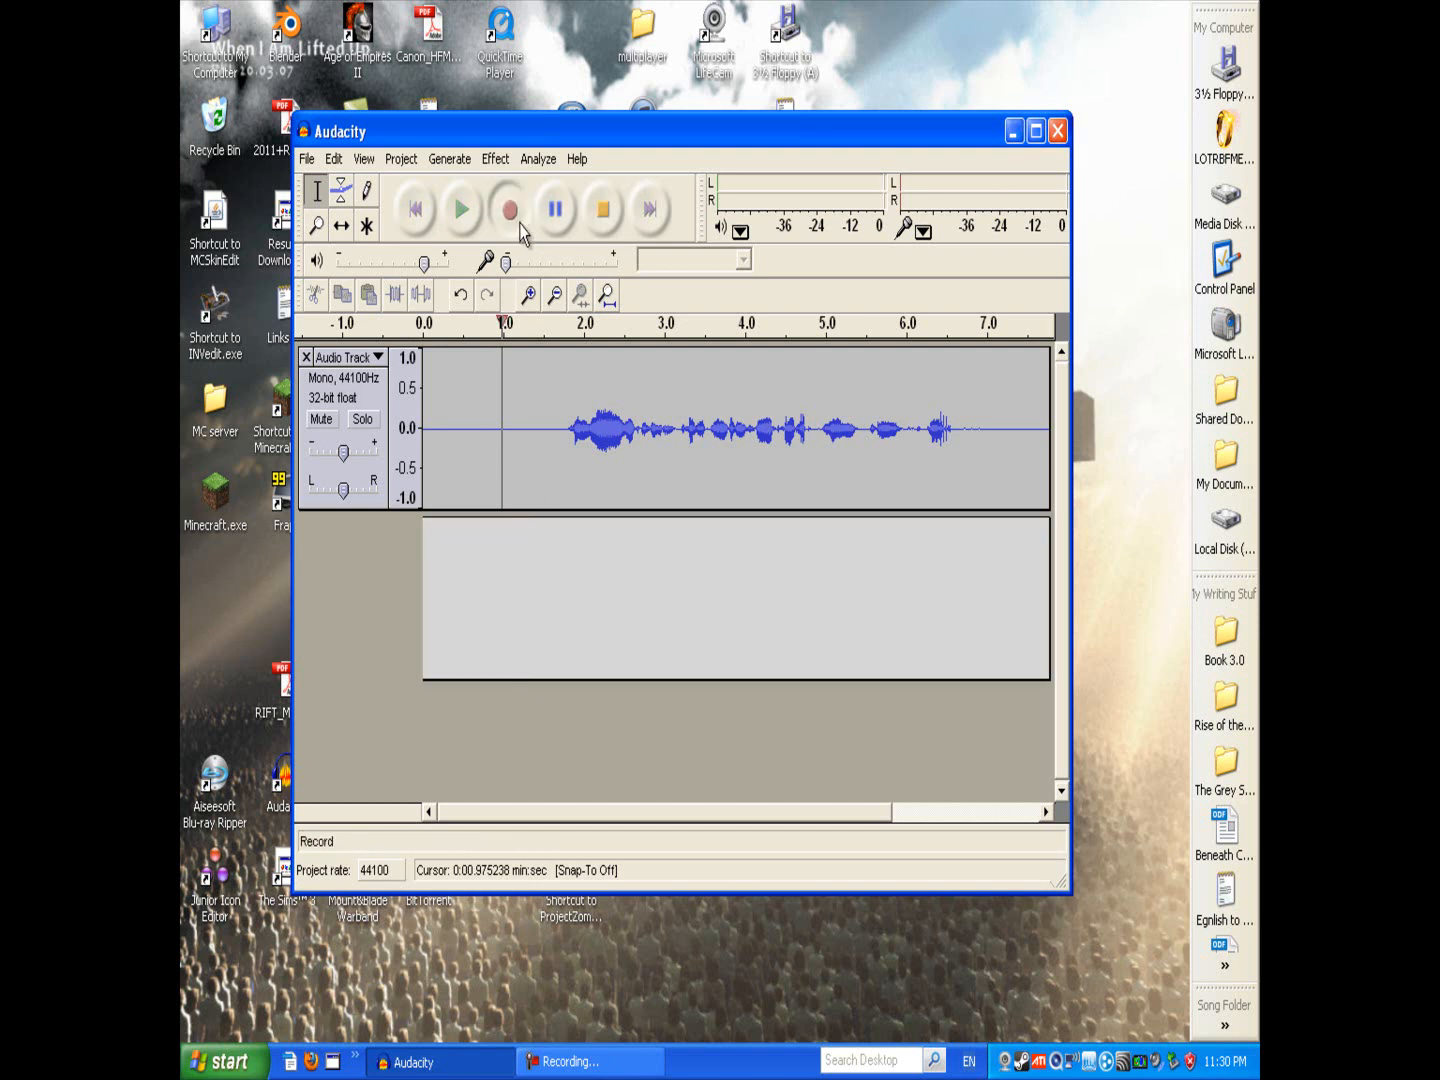
left_click(604, 210)
left_click(306, 527)
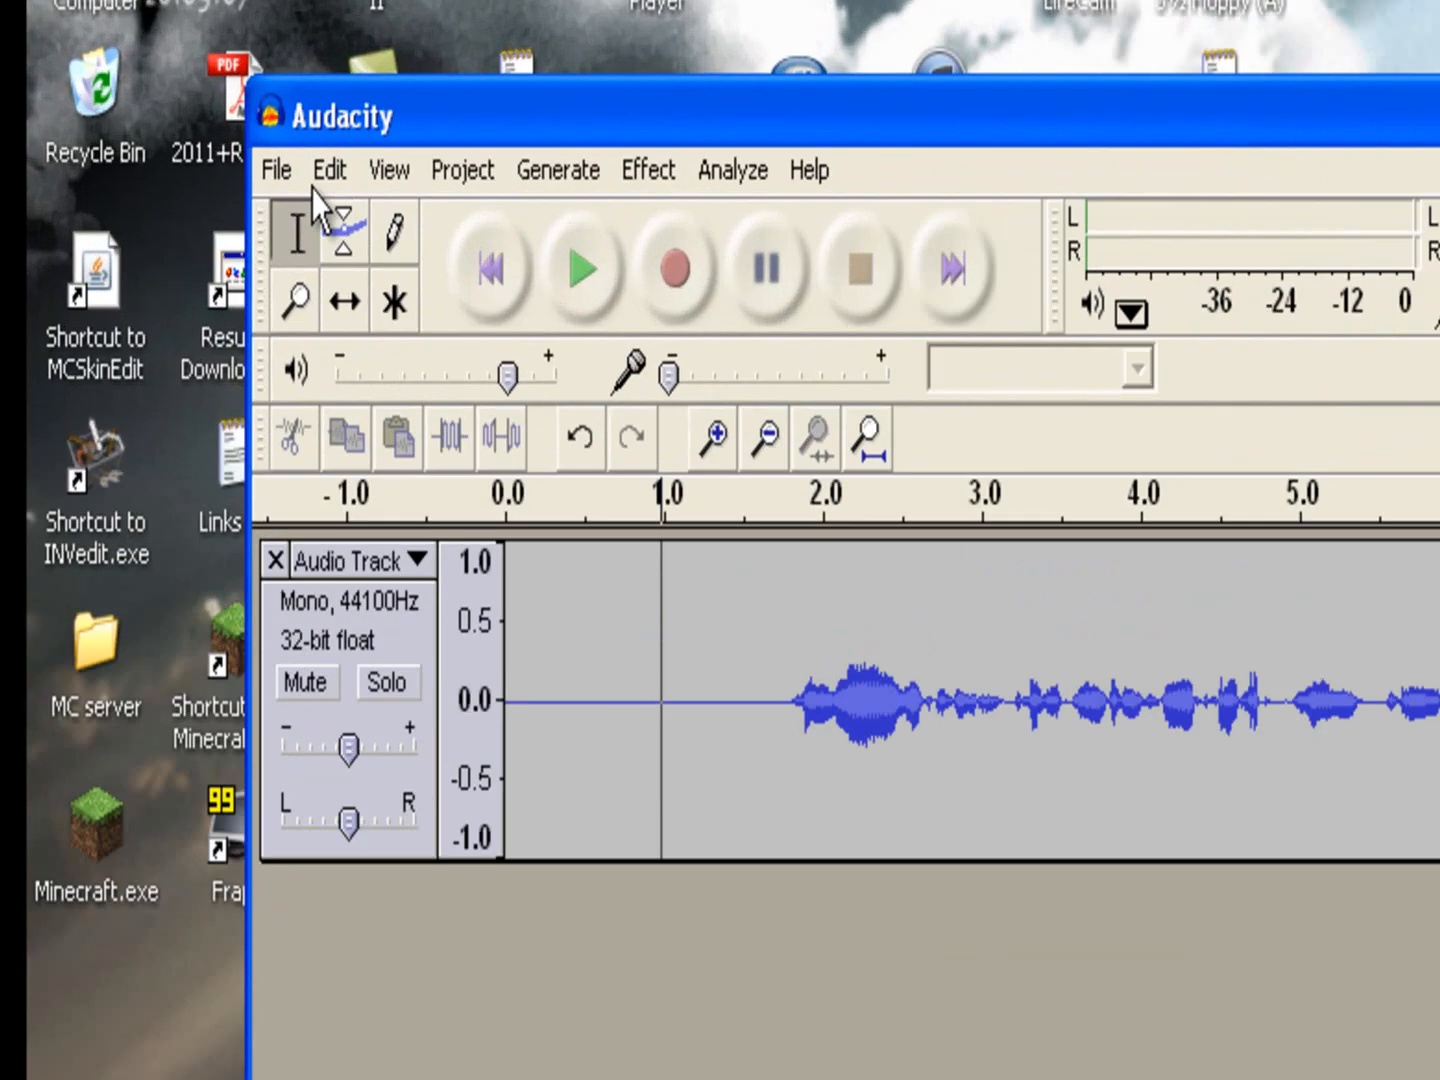
Step: Export the project as a WAV file named 2 in the Fraps folder
left_click(308, 162)
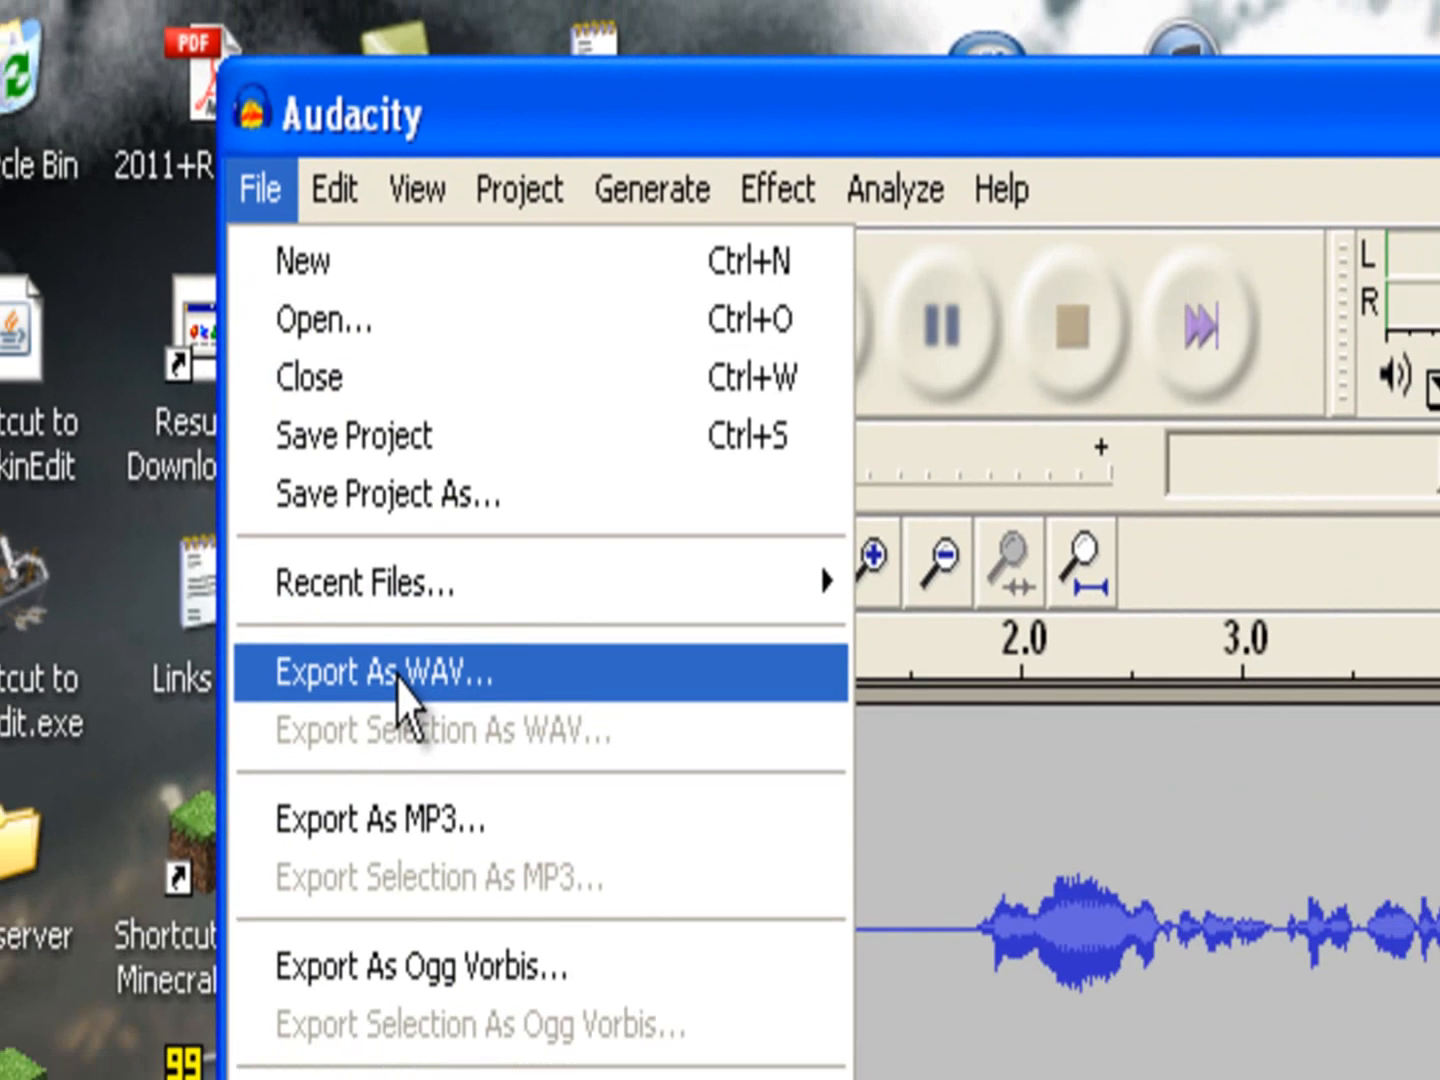
left_click(397, 705)
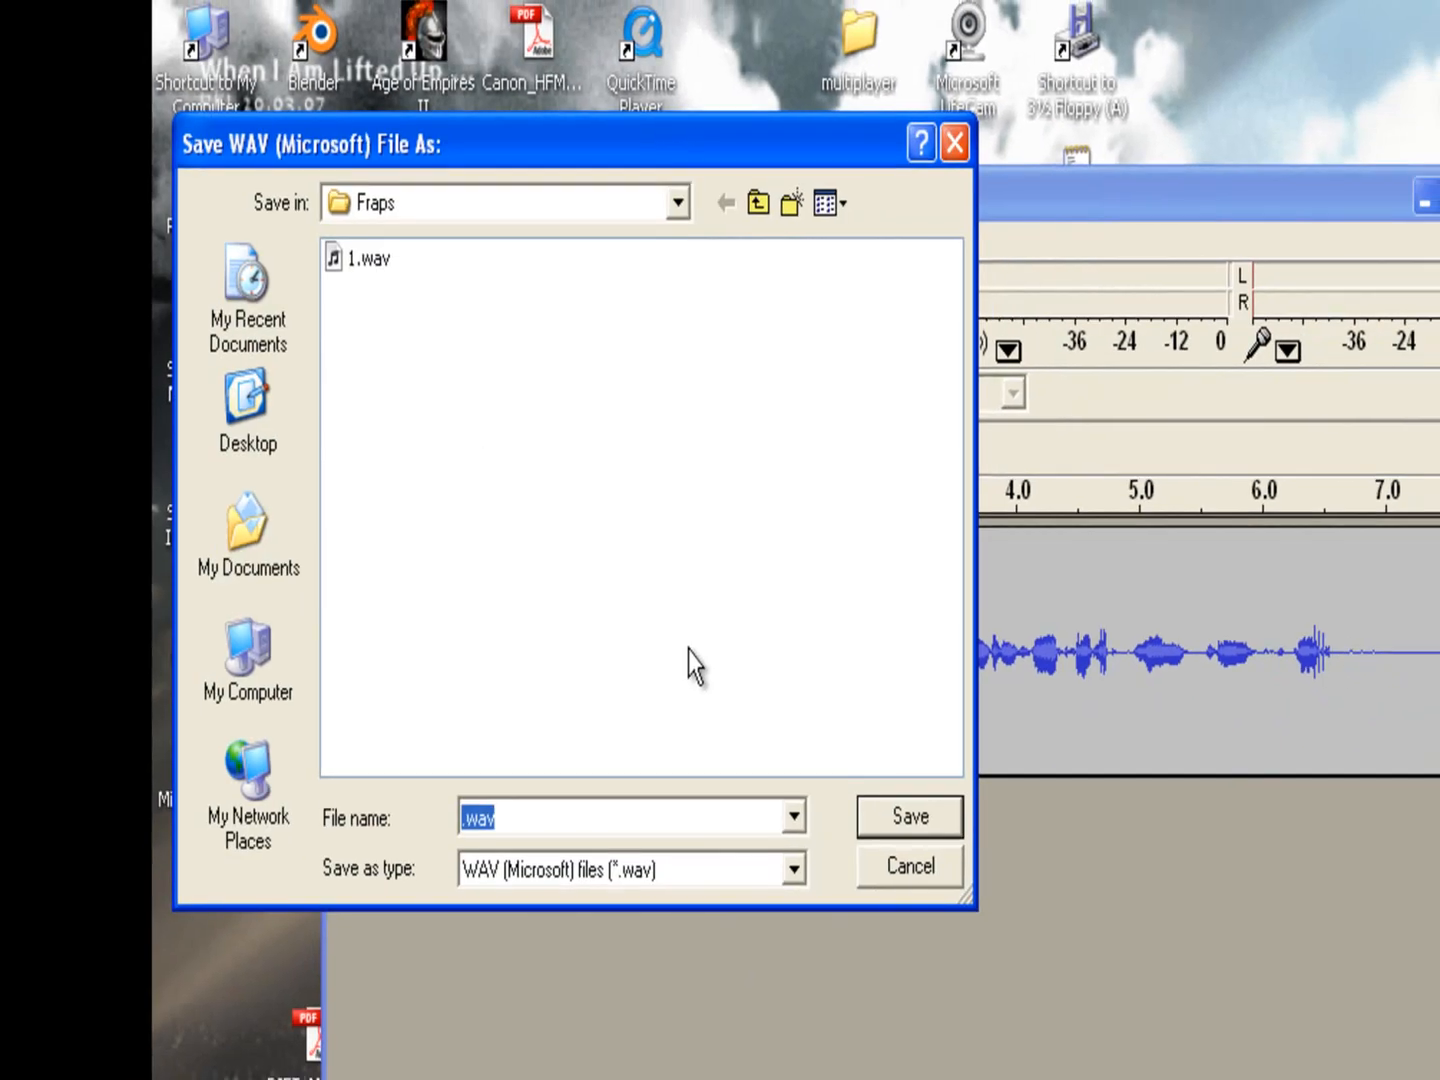
type("2")
key("Return")
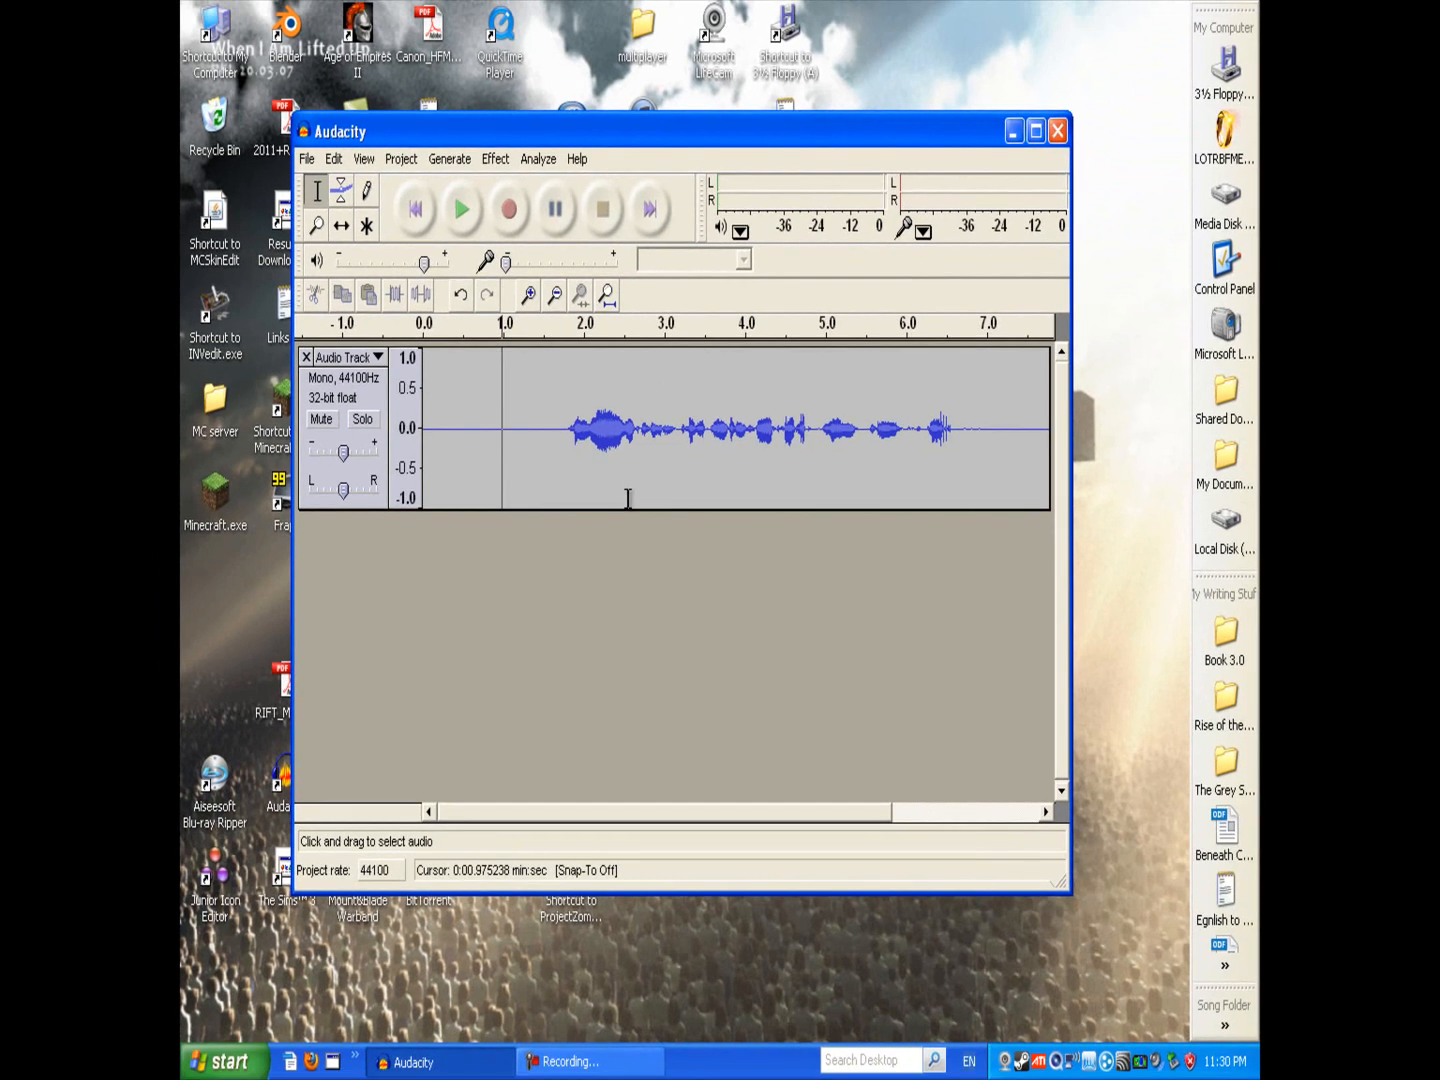
Step: Open the Fraps folder on Media Disk (J:) to find the exported 2.wav, then close the folder window
left_click(1252, 203)
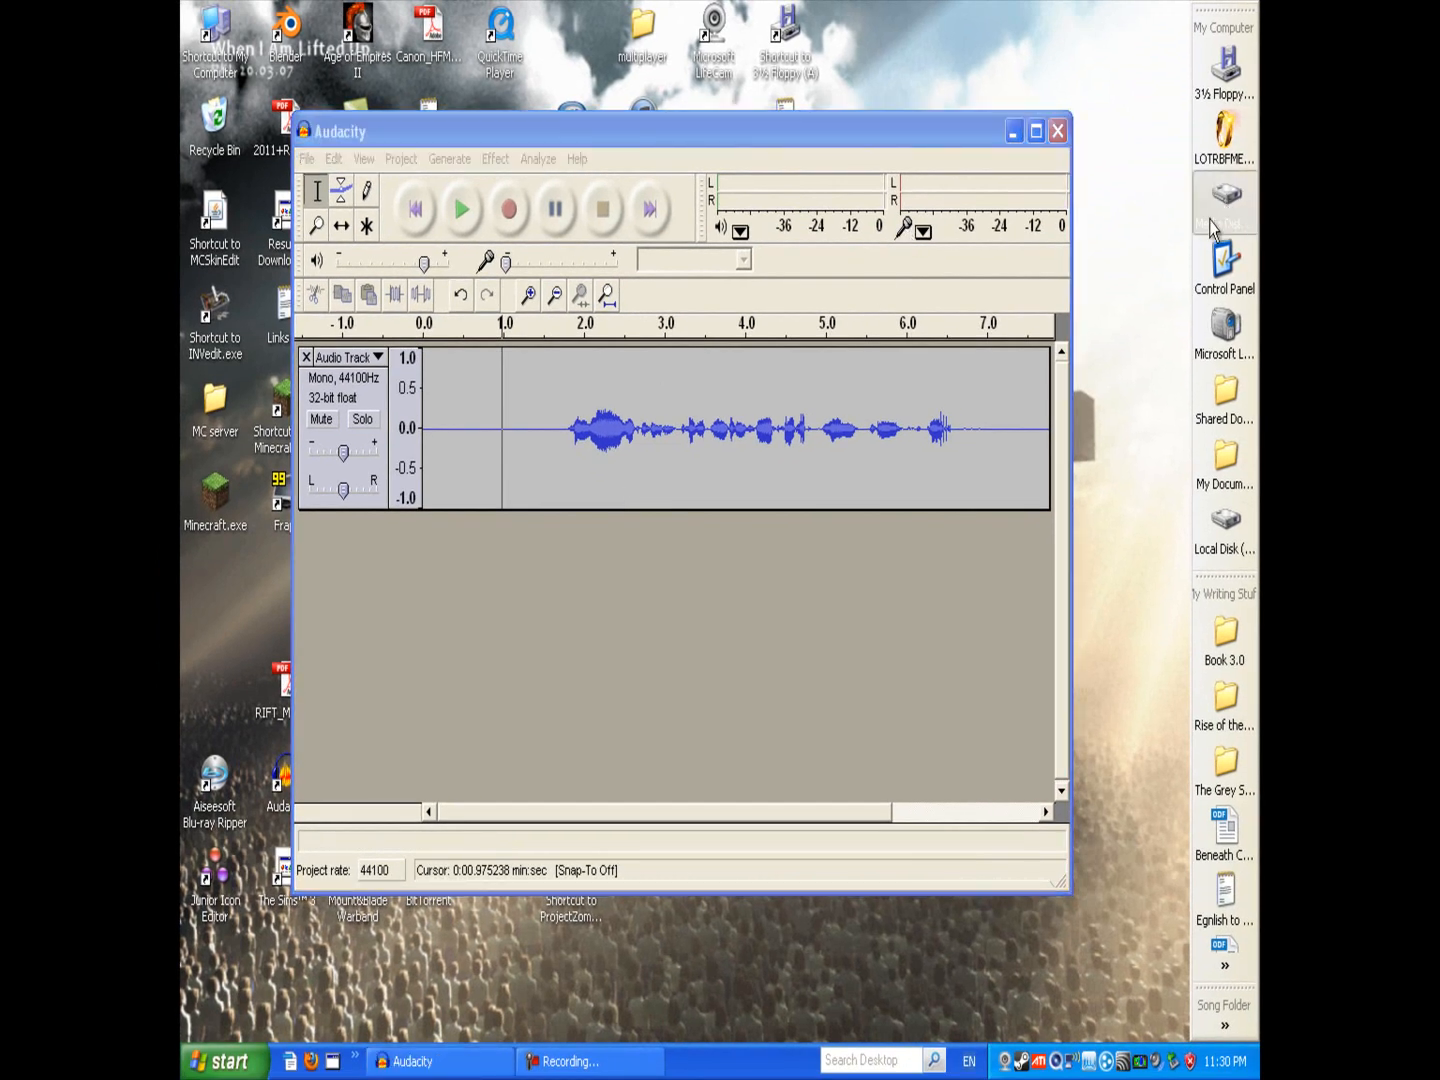
left_click(1215, 215)
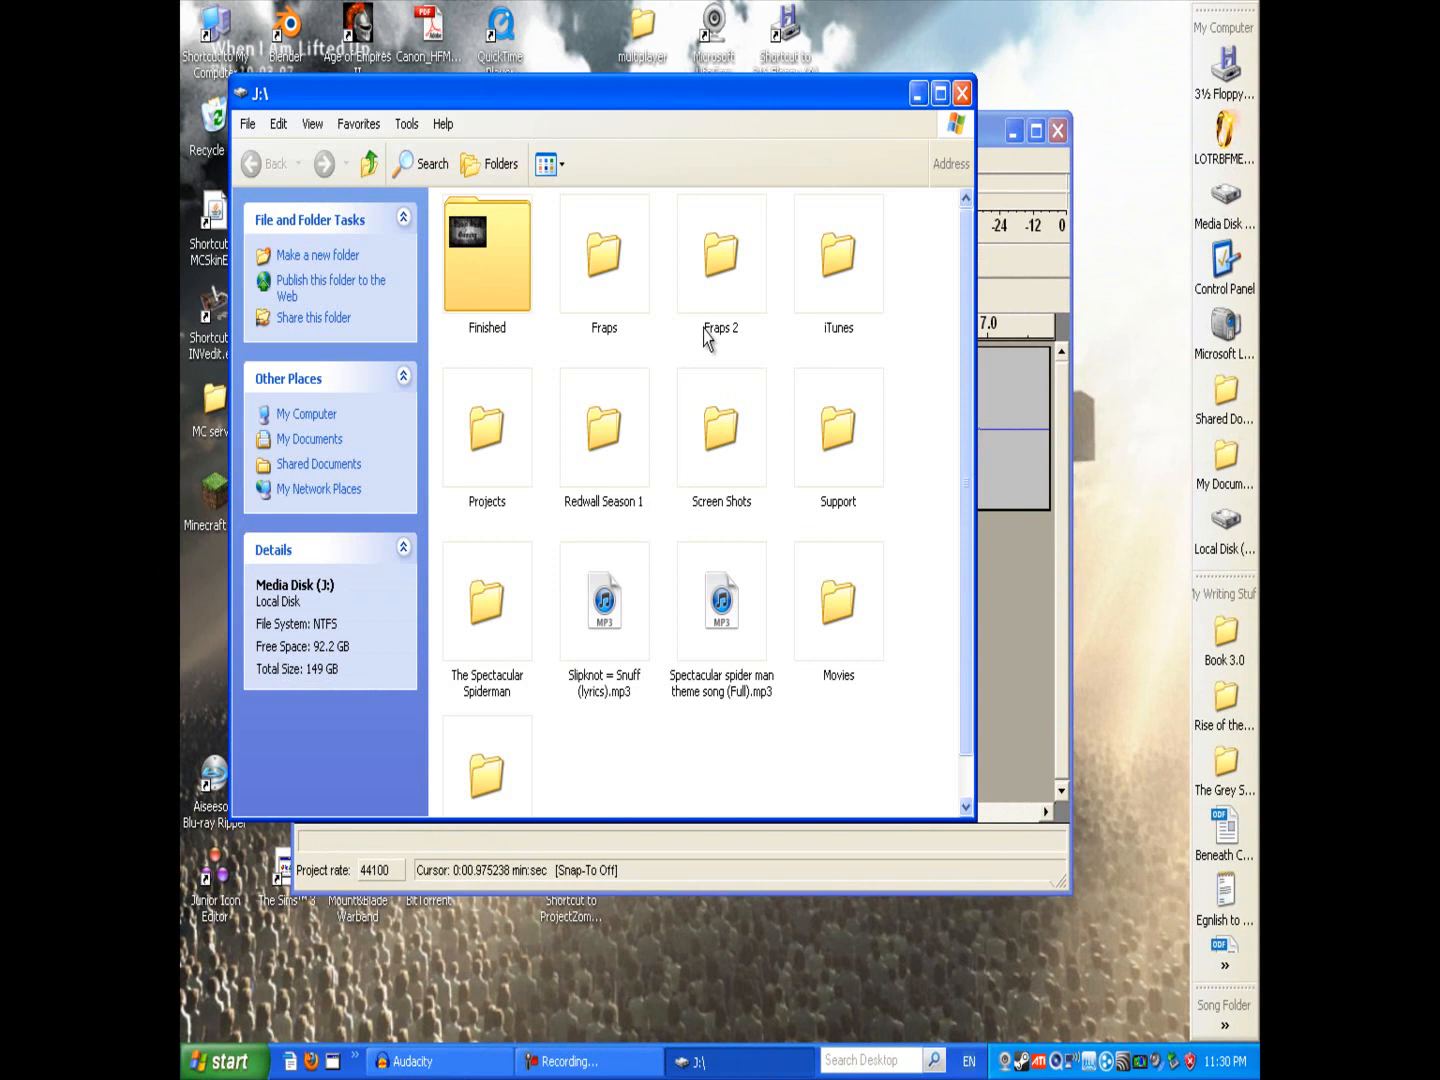
double_click(600, 280)
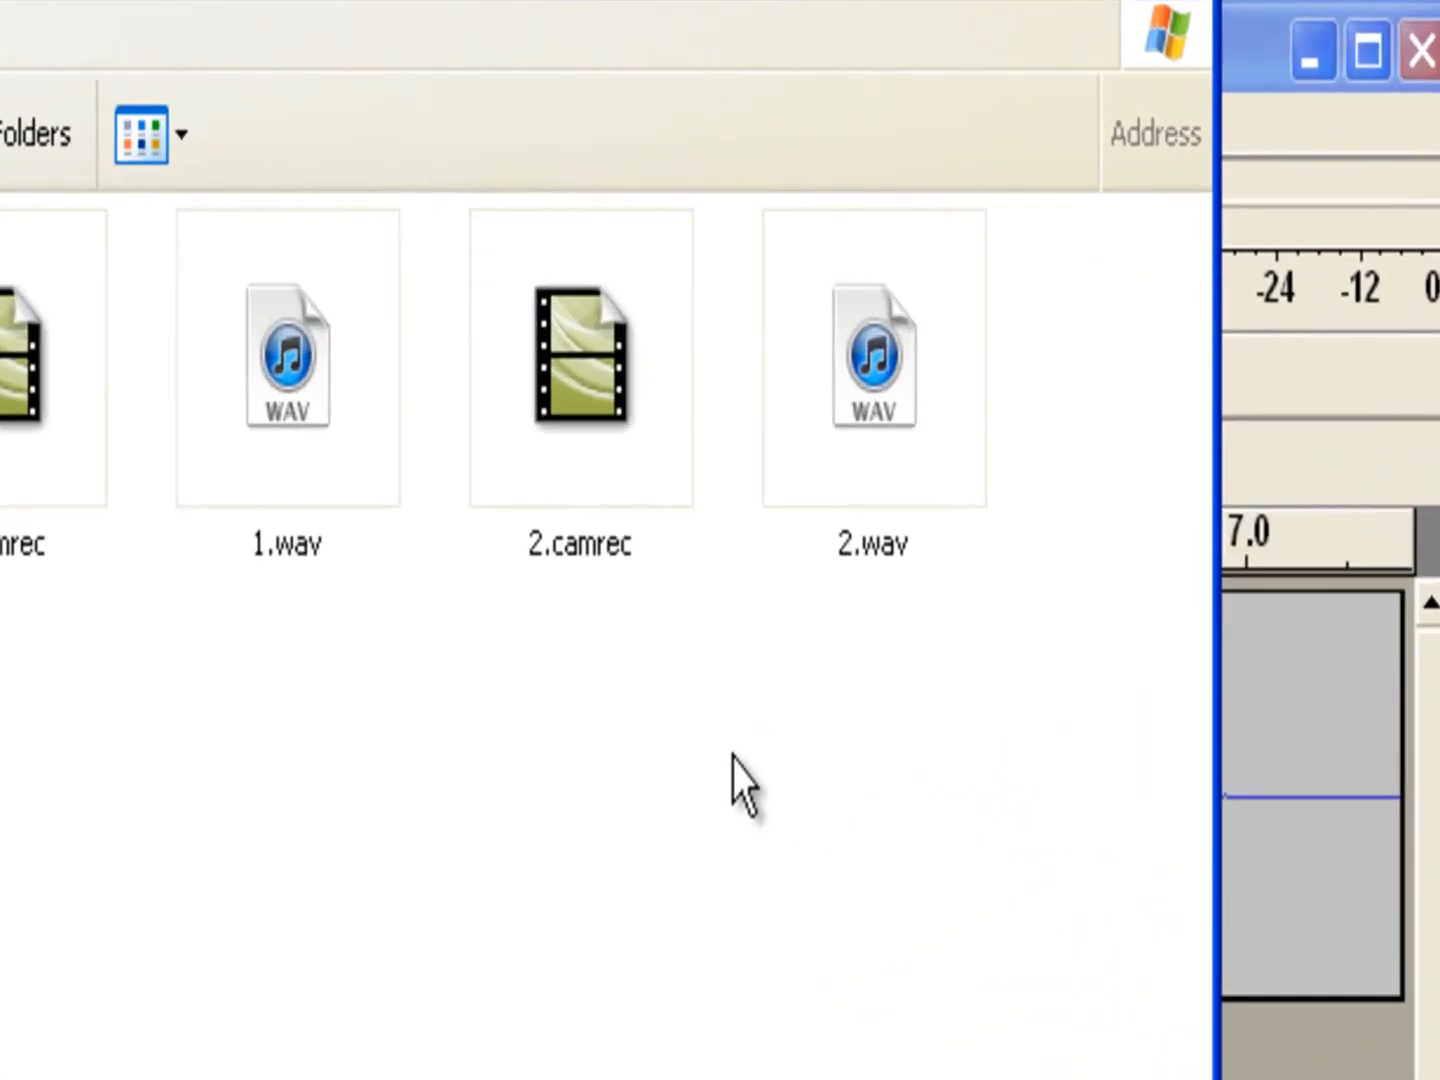
left_click(925, 527)
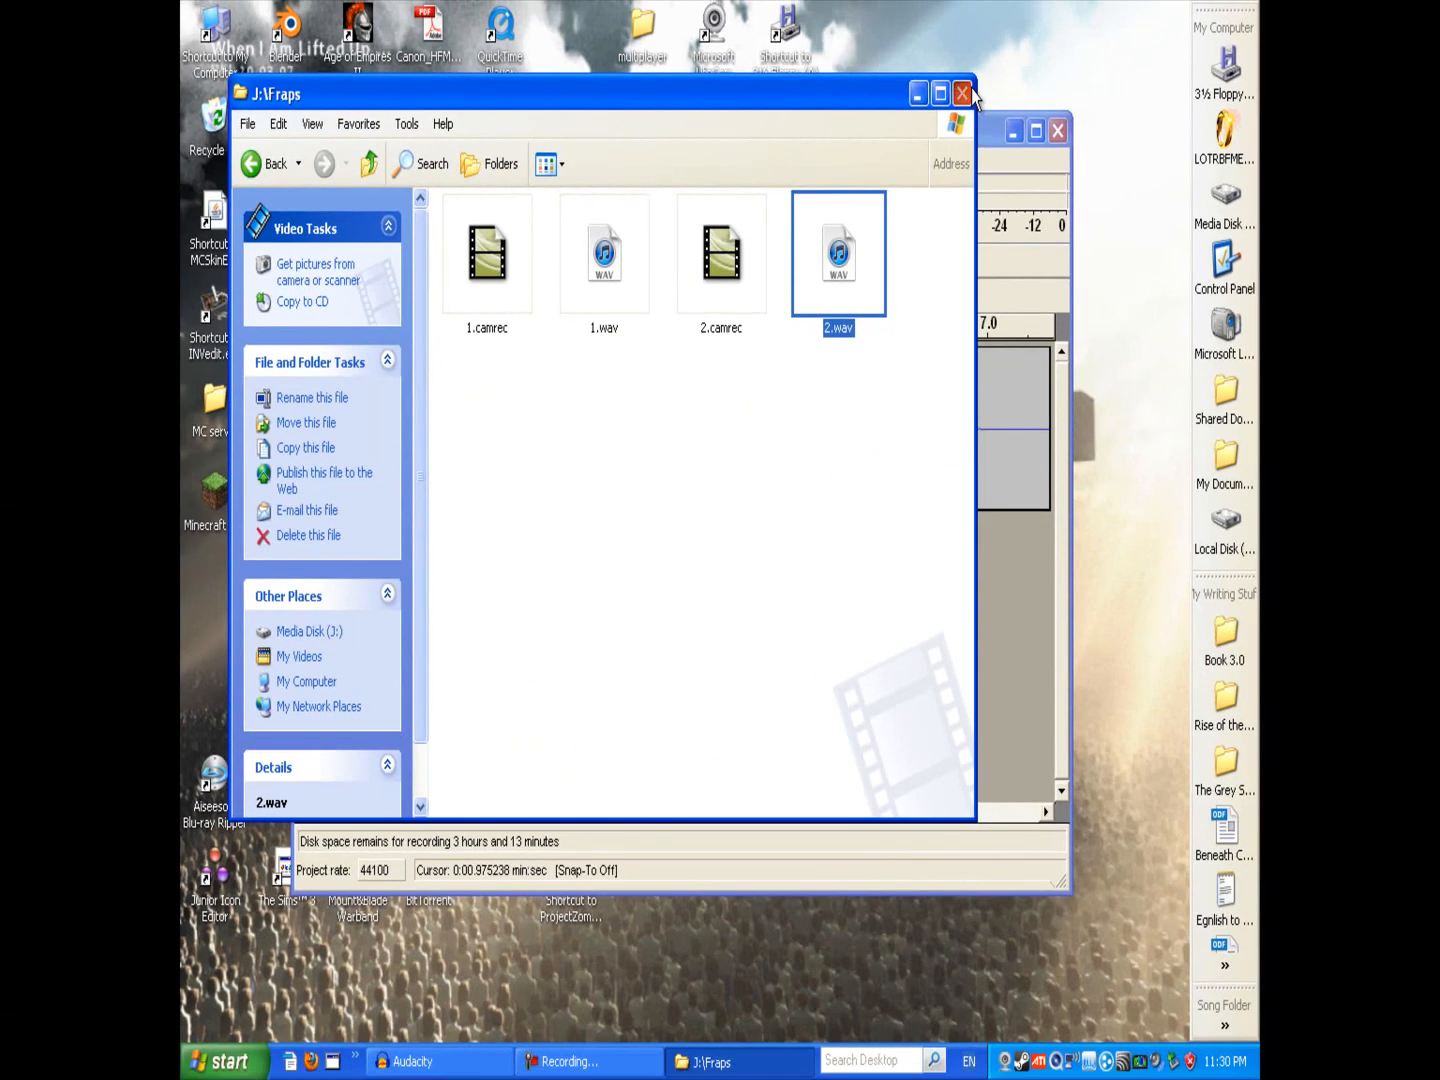
left_click(963, 94)
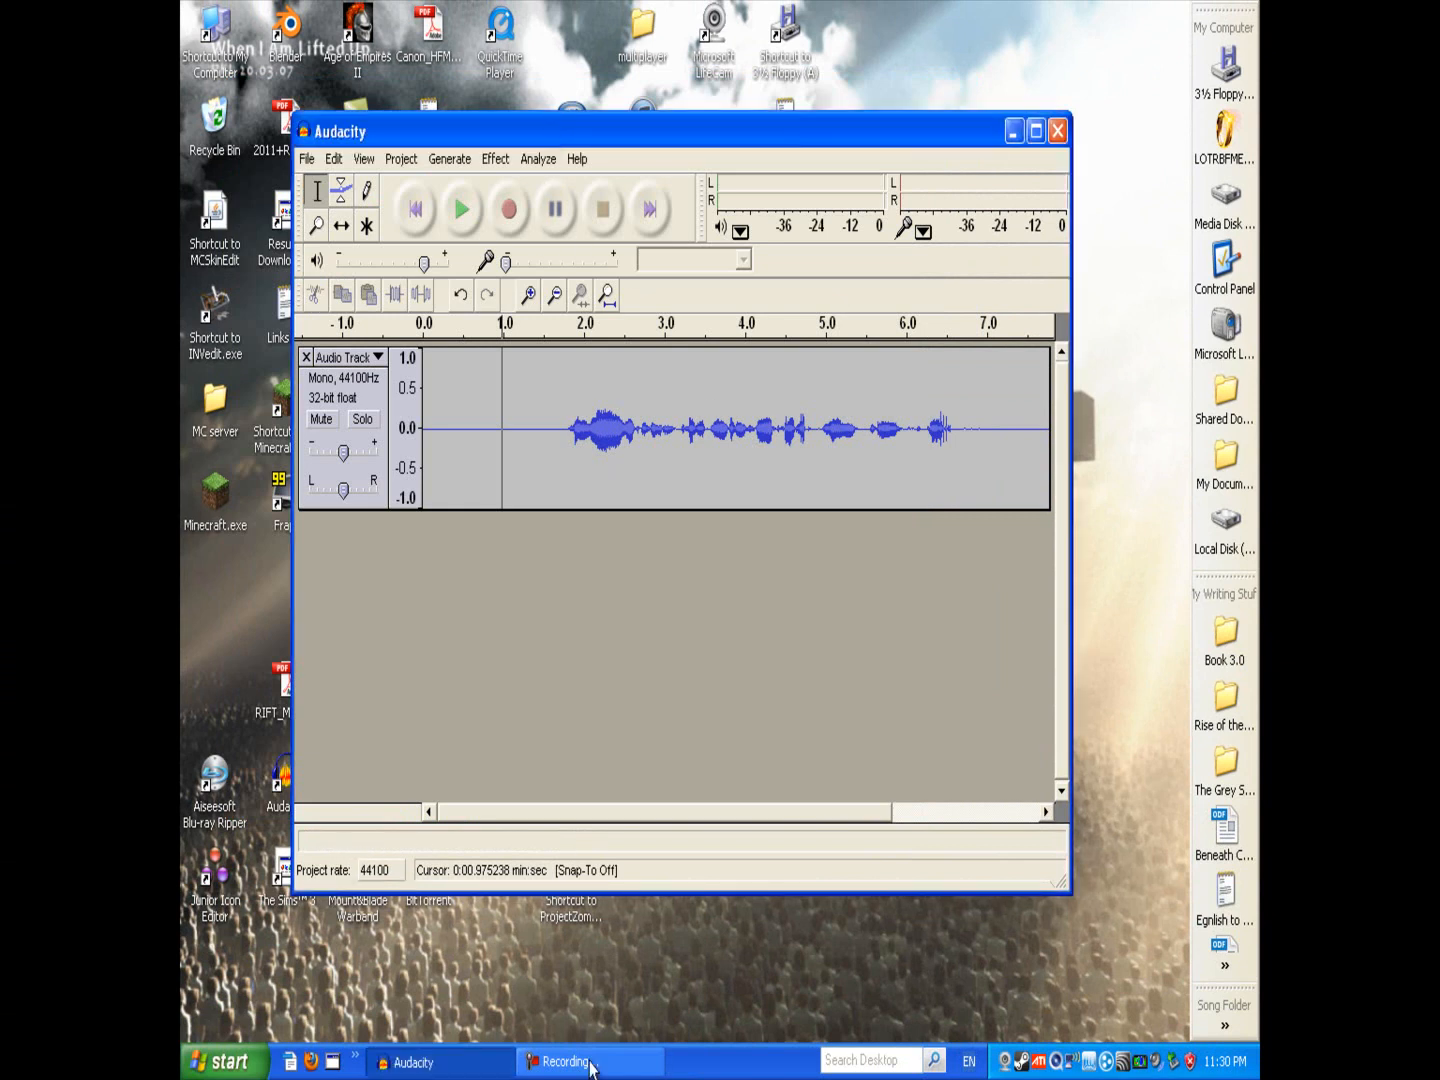
Step: Move the Audacity window higher and place the cursor at about 1 second into the track
left_click_drag(623, 129, 617, 77)
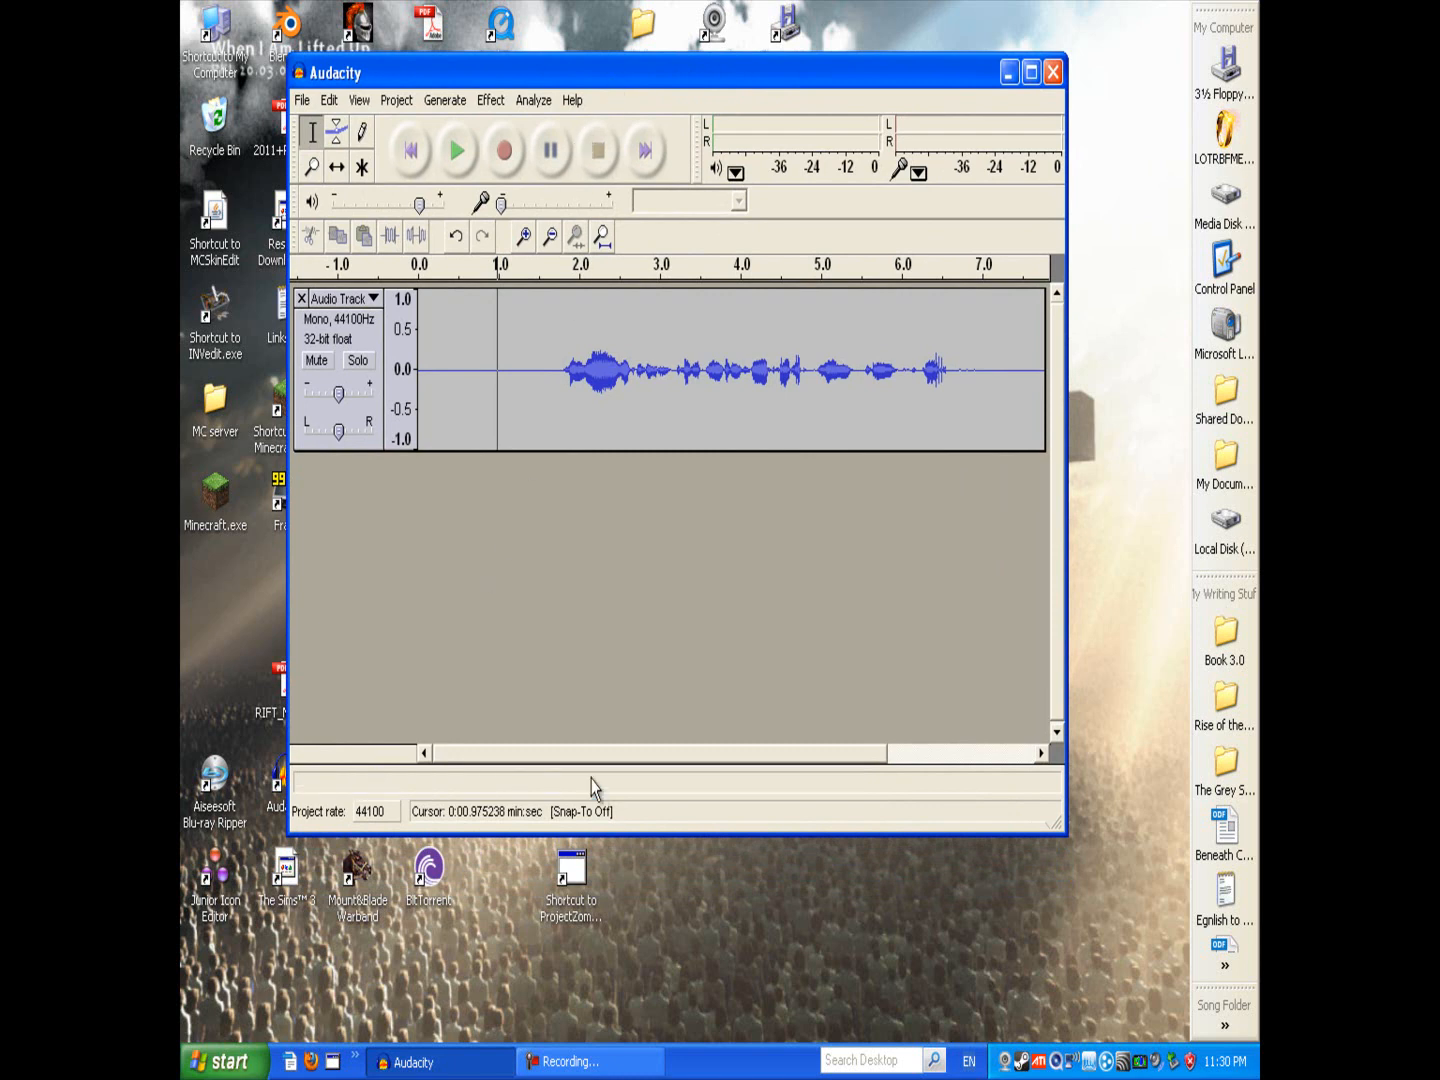
left_click_drag(720, 755, 612, 755)
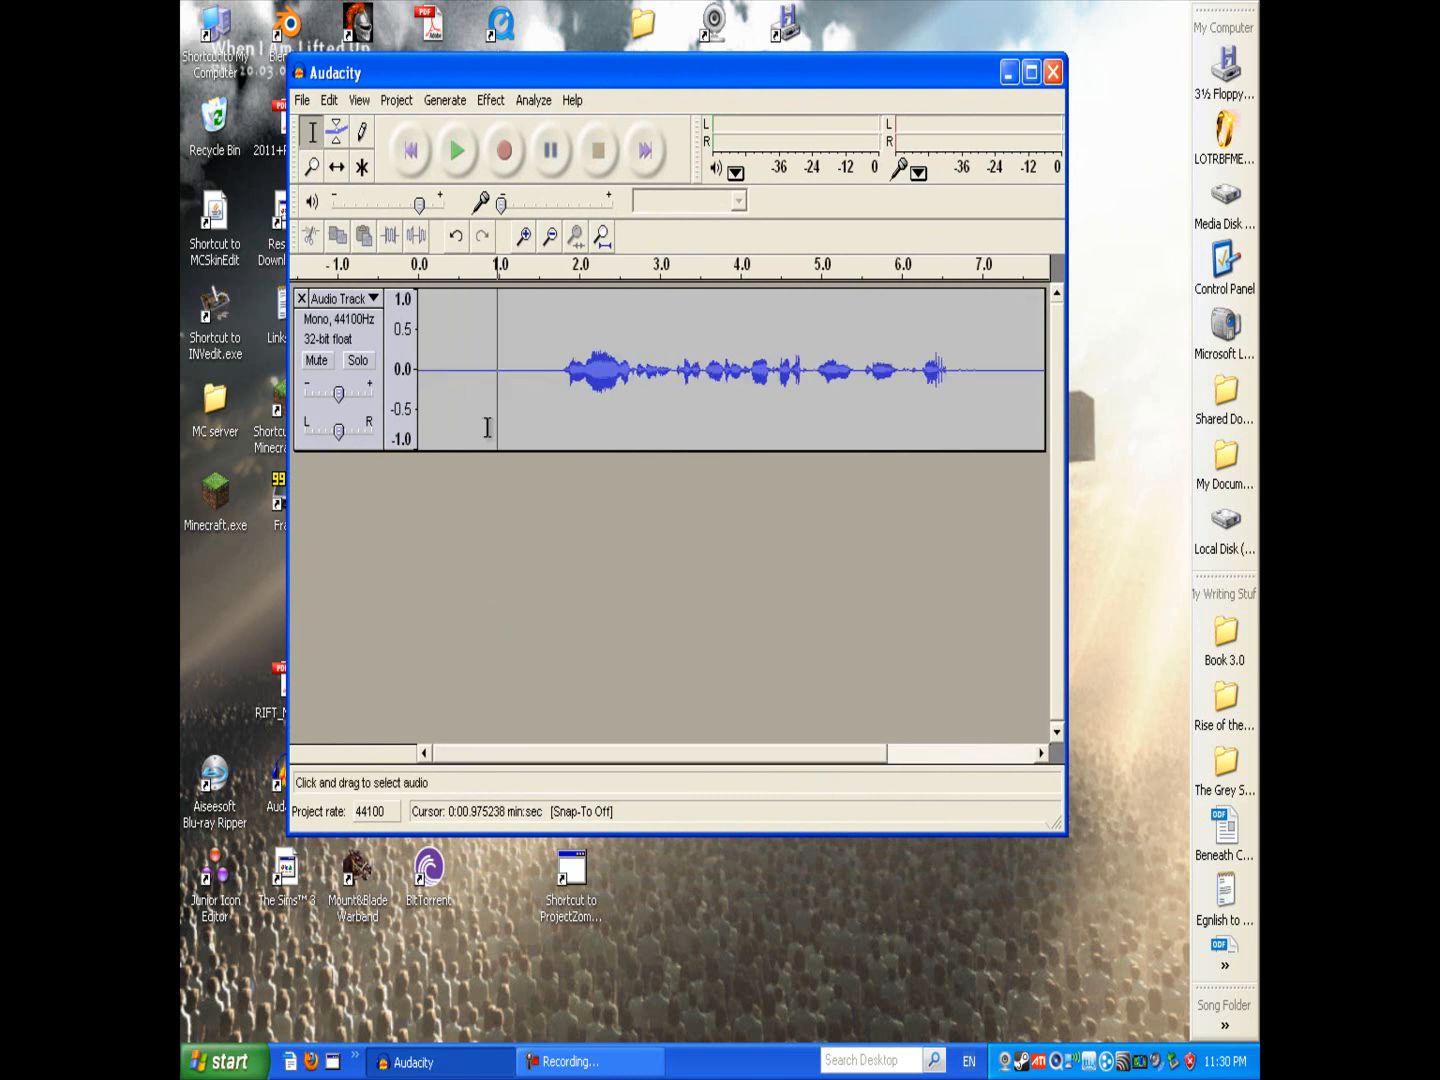
left_click(607, 345)
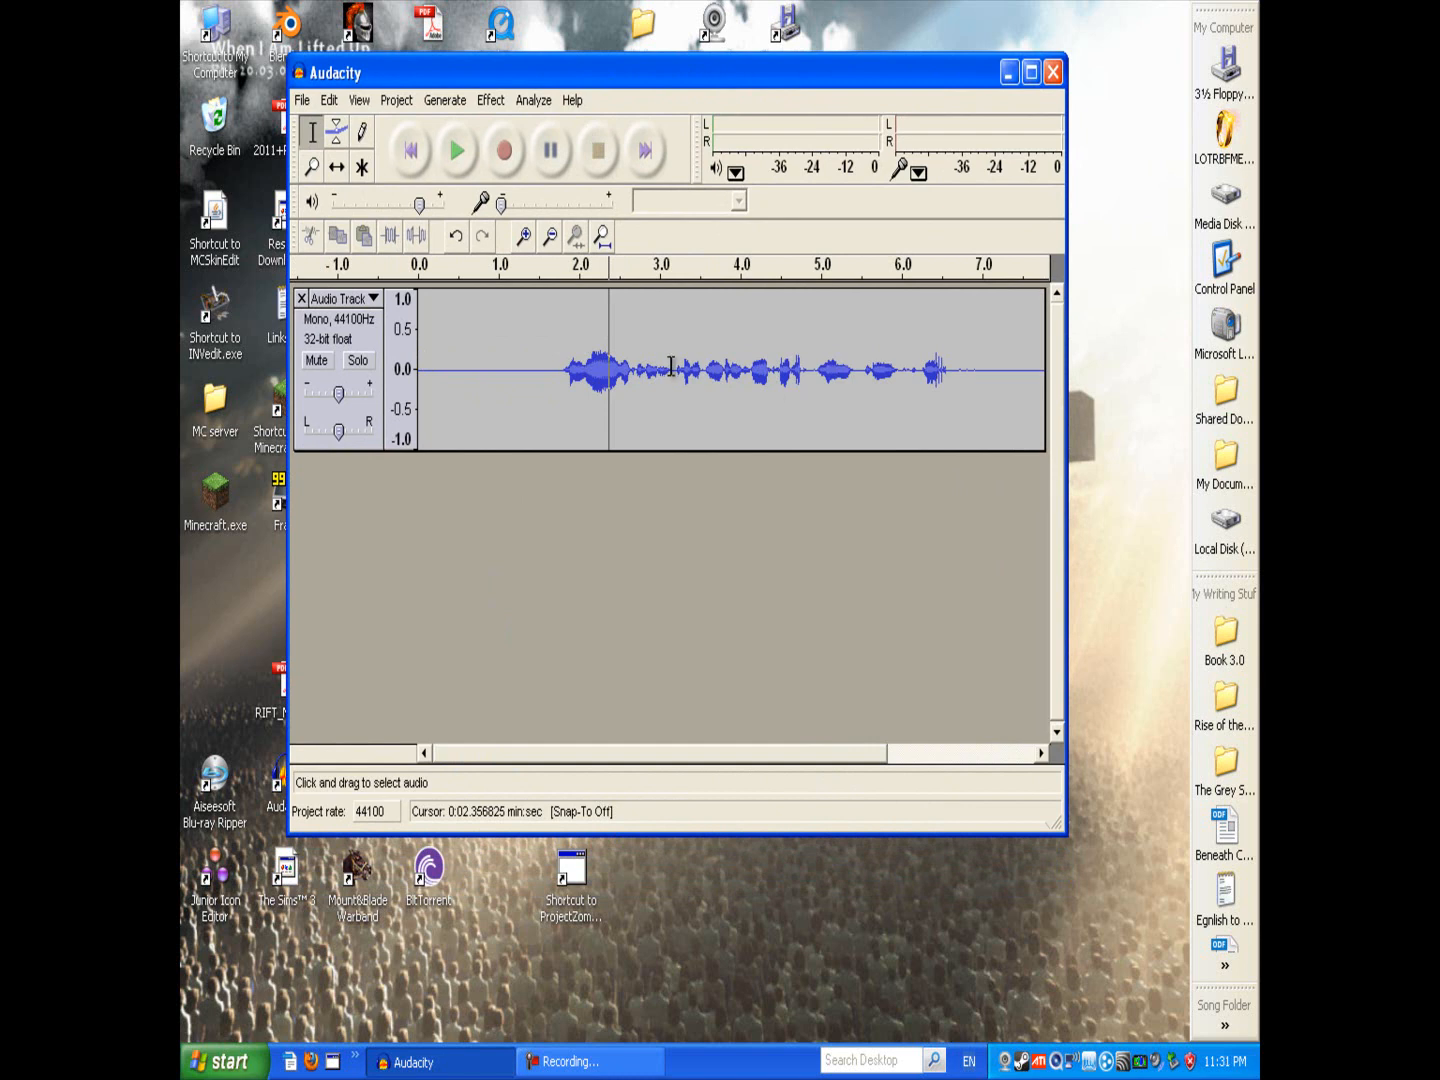
left_click(426, 363)
left_click(503, 368)
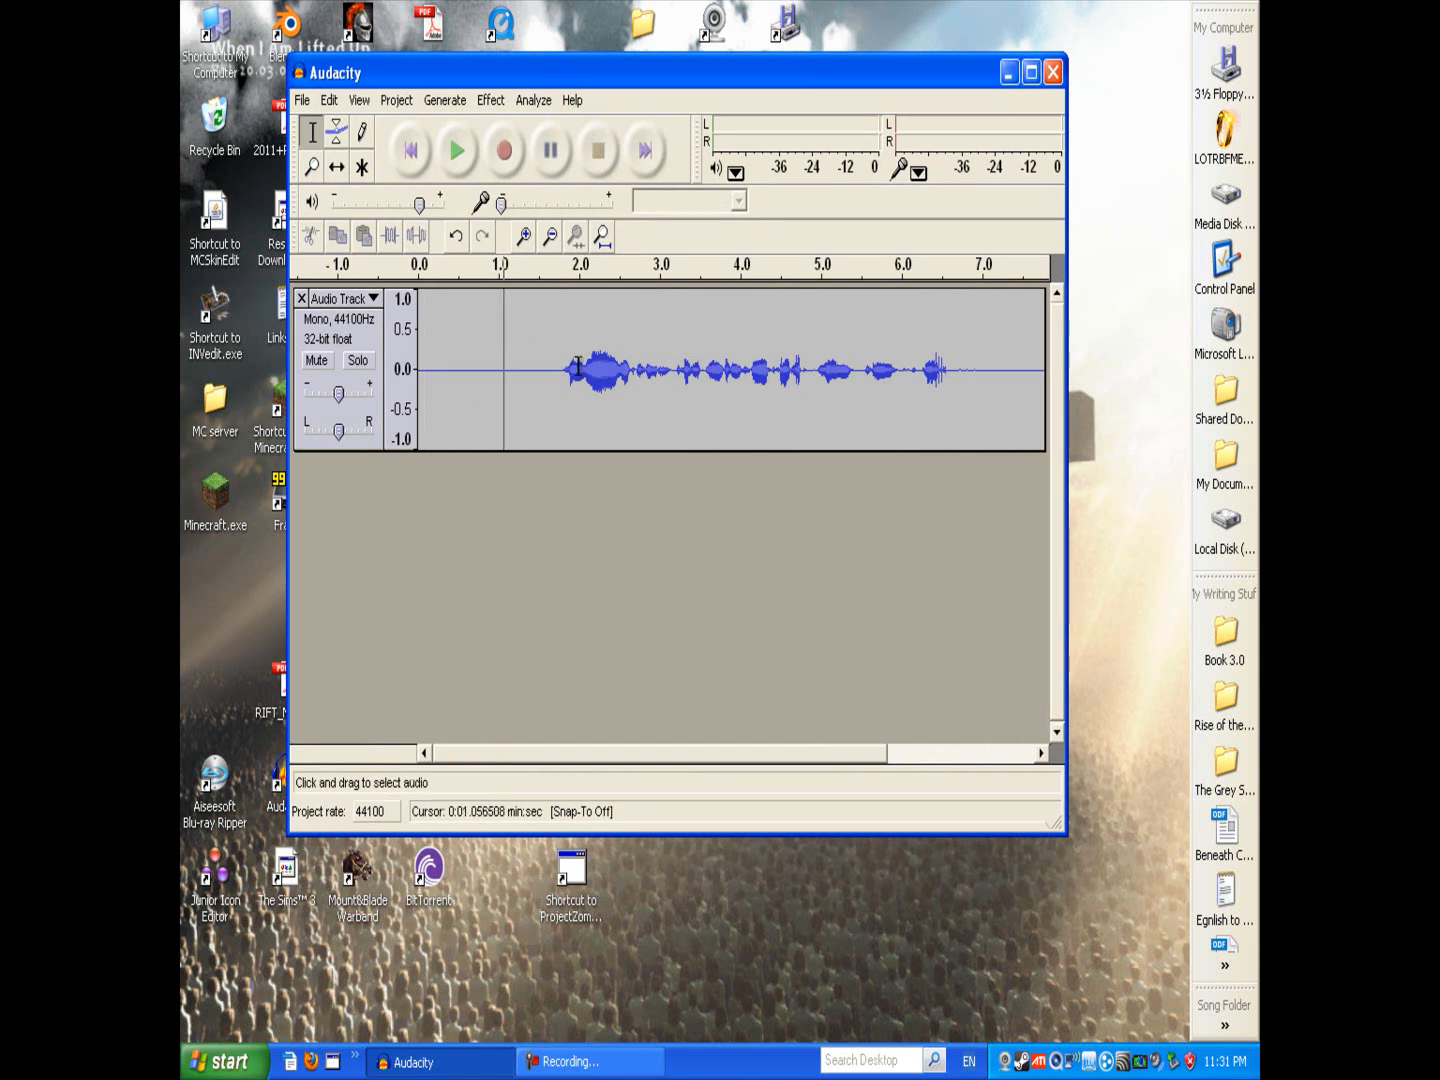
left_click(615, 368)
left_click(503, 370)
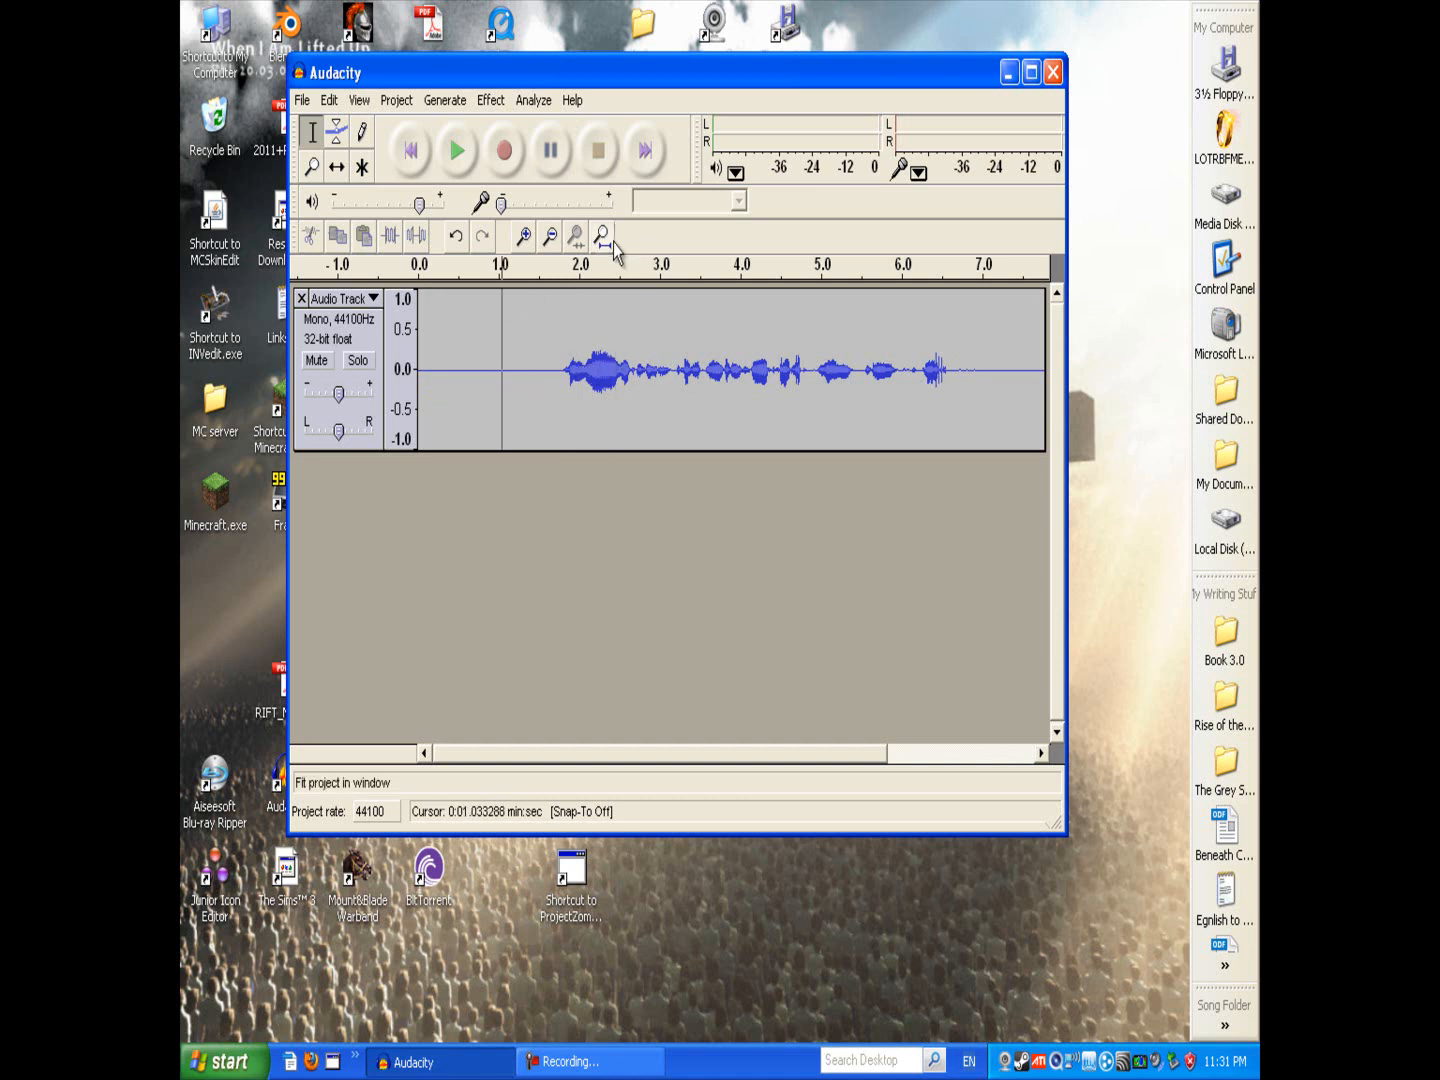